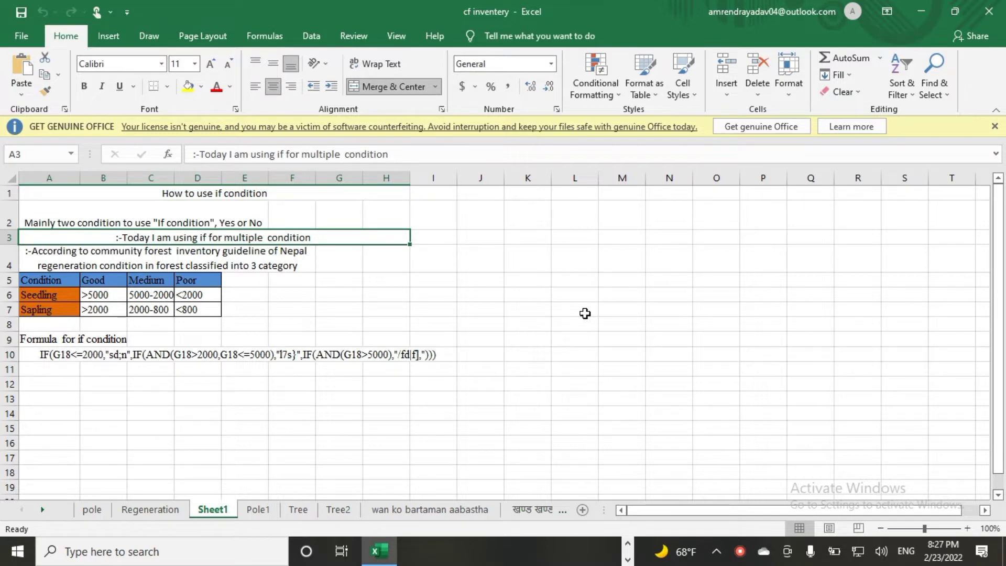
Step: Review the IF condition notes, the seedling and sapling classification table, and the nested IF formula on Sheet1
key(Down)
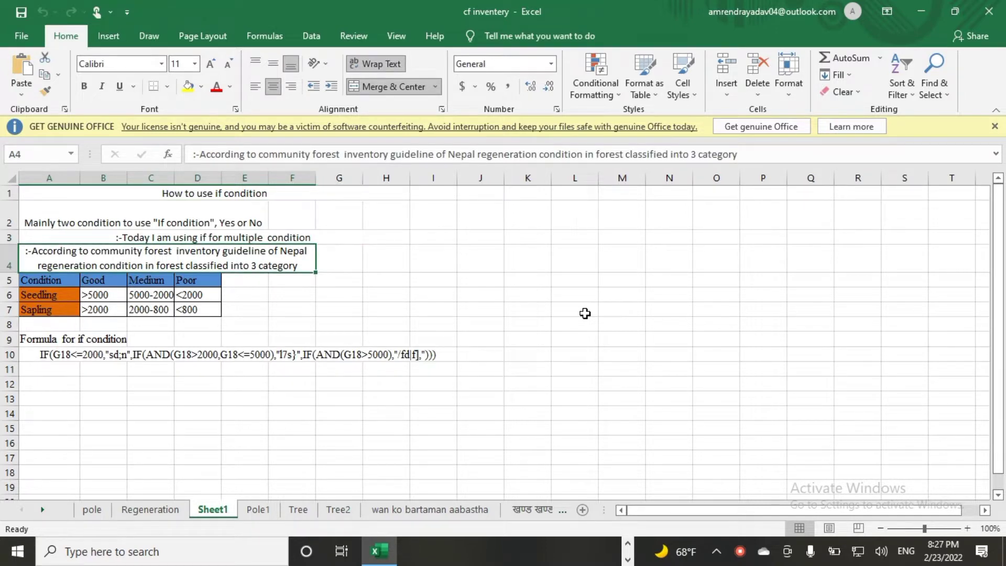
key(Down)
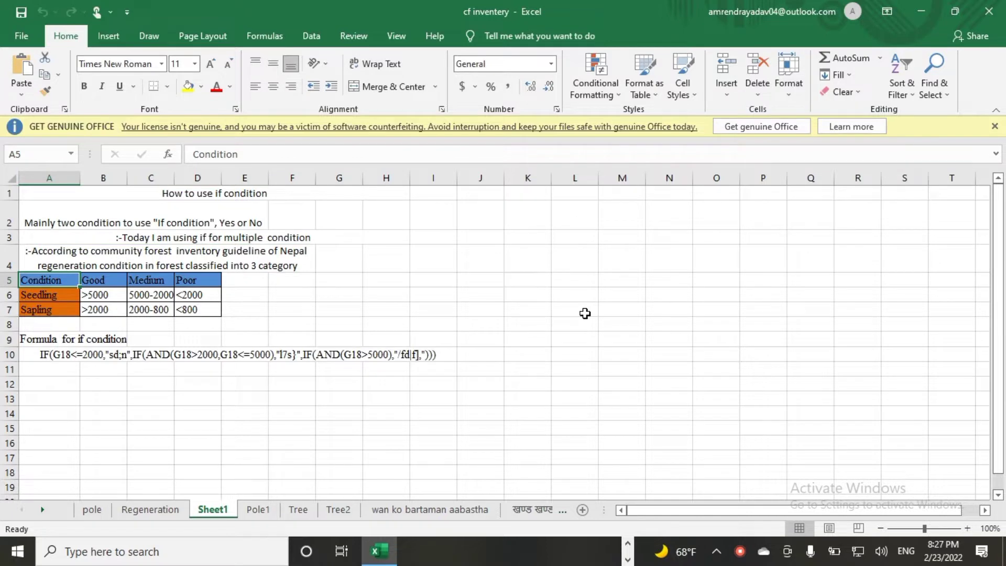
key(Down)
key(Down)
key(Down)
key(Down)
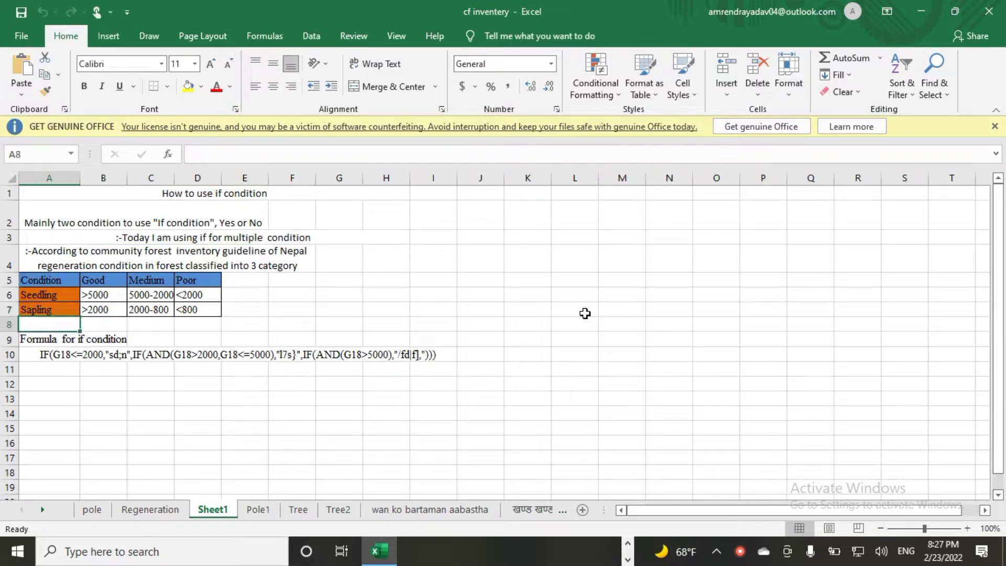
key(Down)
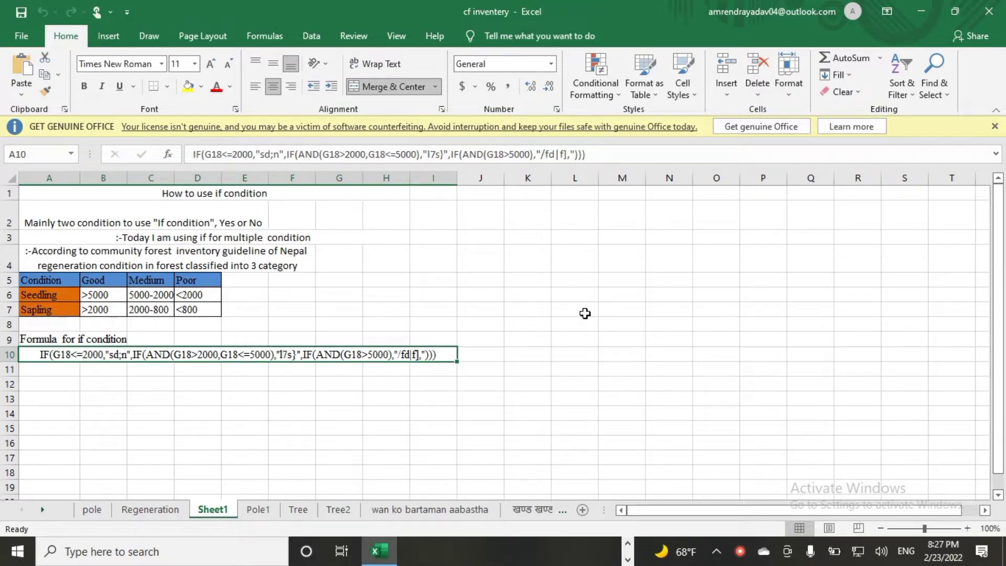
key(Up)
key(Up)
key(Up)
key(Up)
key(Up)
key(Up)
key(Up)
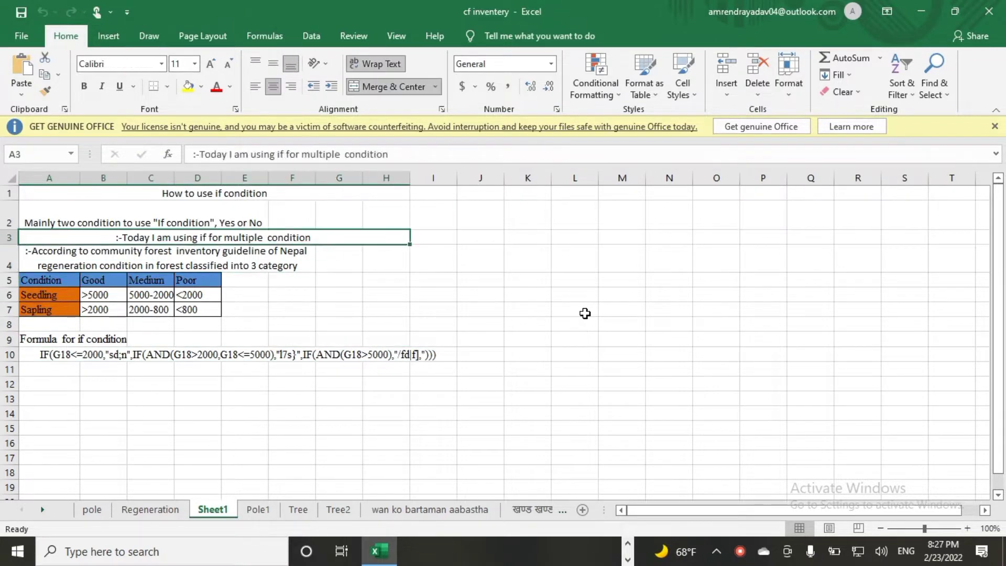
key(Up)
key(Up)
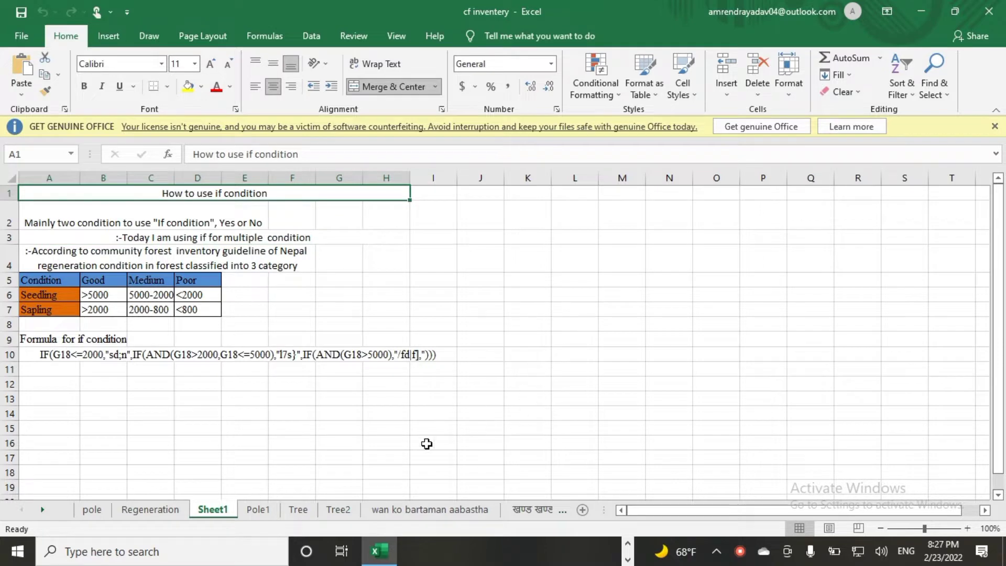
Step: Examine the seedling and sapling sample plot sizes and per-hectare figures at the head of the Regeneration sheet
click(145, 510)
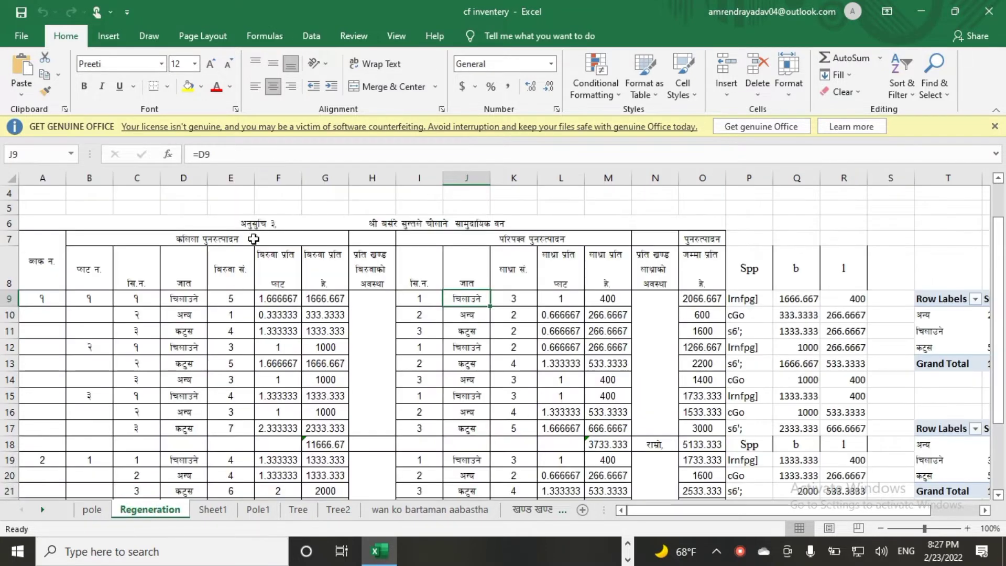
scroll(306, 215, up, 1)
click(180, 198)
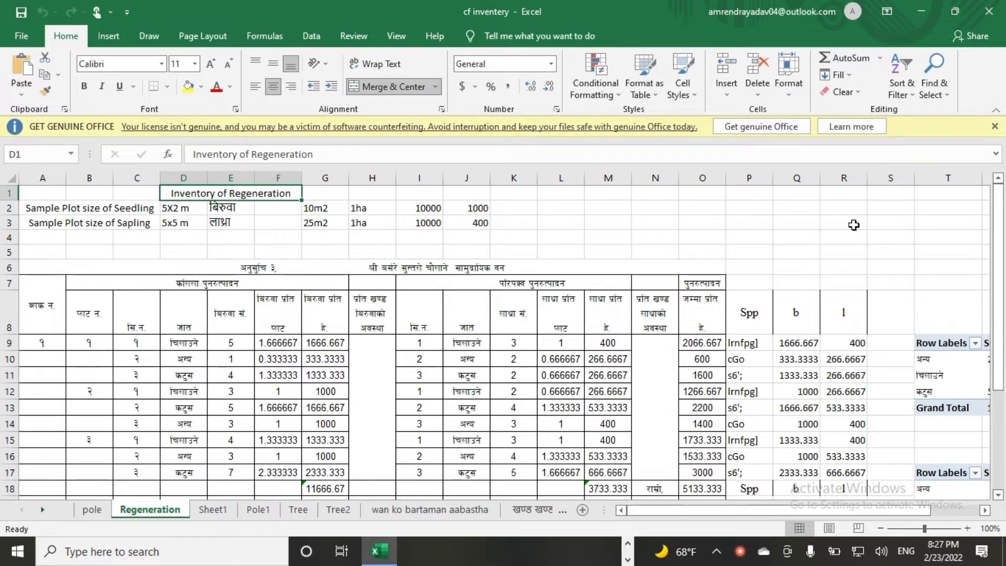
key(Down)
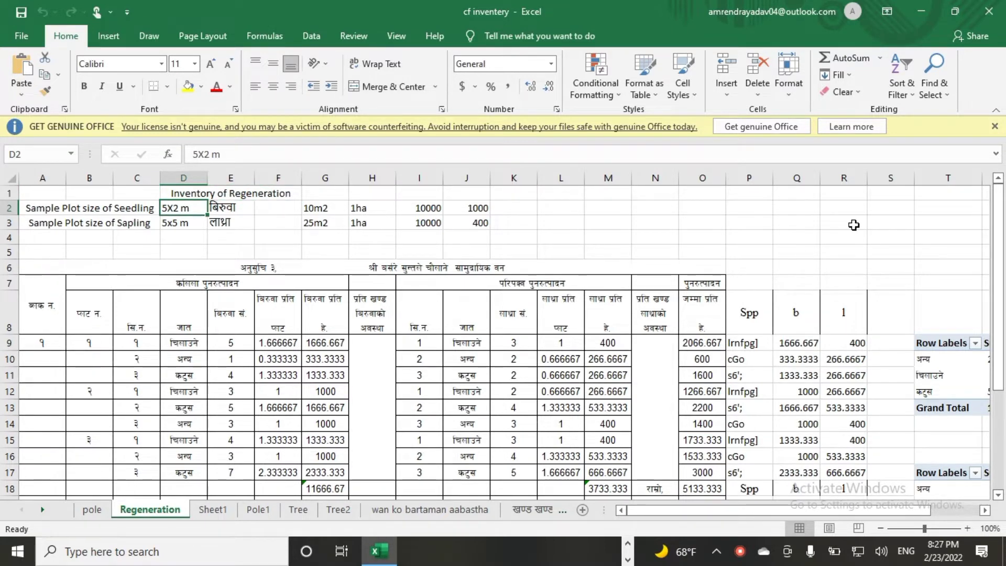
key(Right)
key(Right)
key(Right)
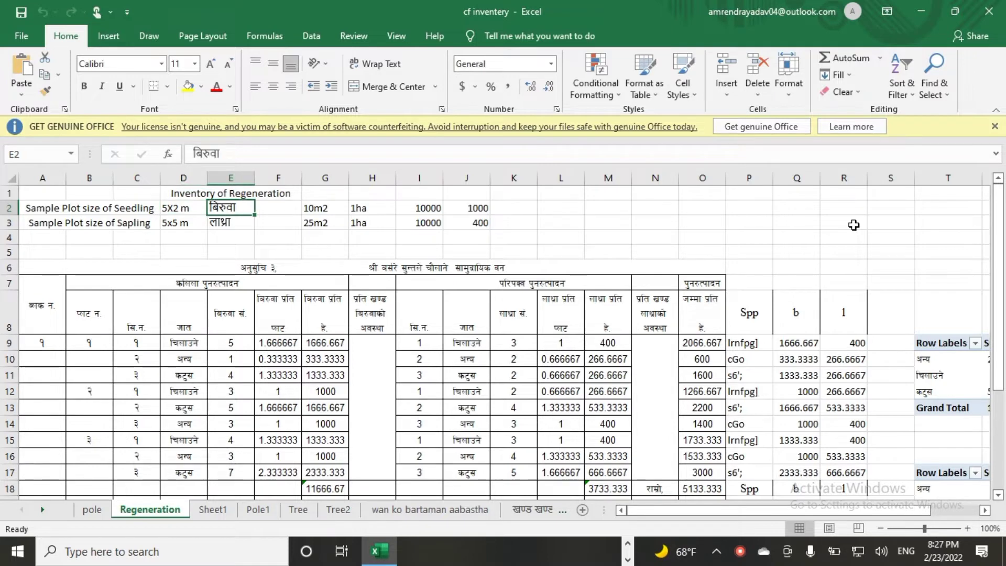
key(Right)
key(Right)
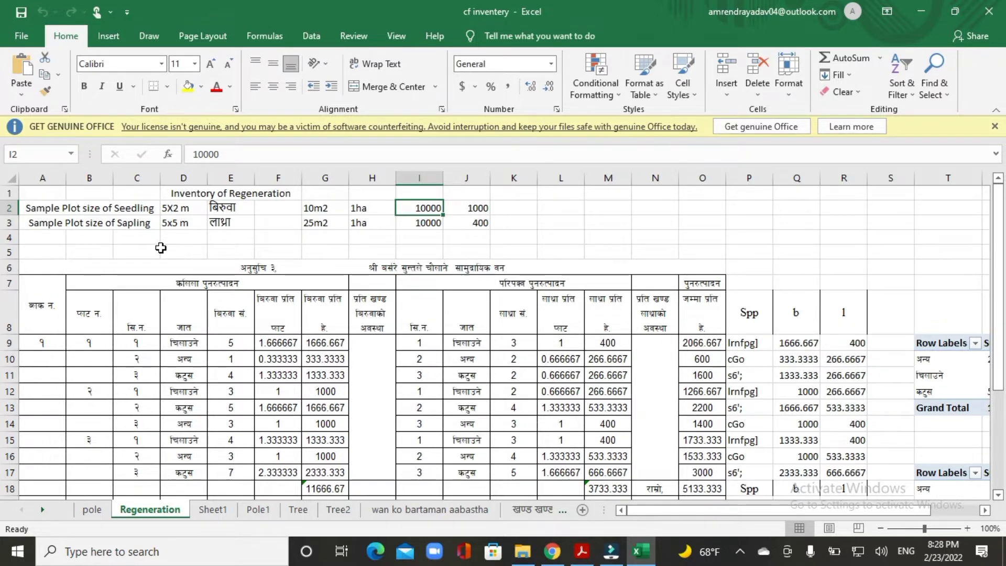
click(162, 224)
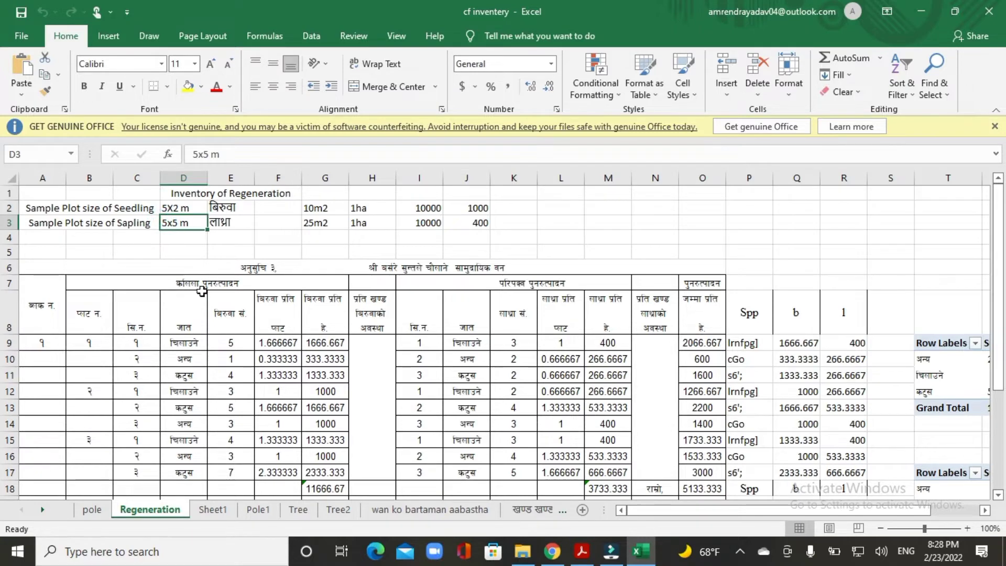
Step: Clear the seedling counts for both blocks in E9:E17 and E19:E27
scroll(202, 292, down, 2)
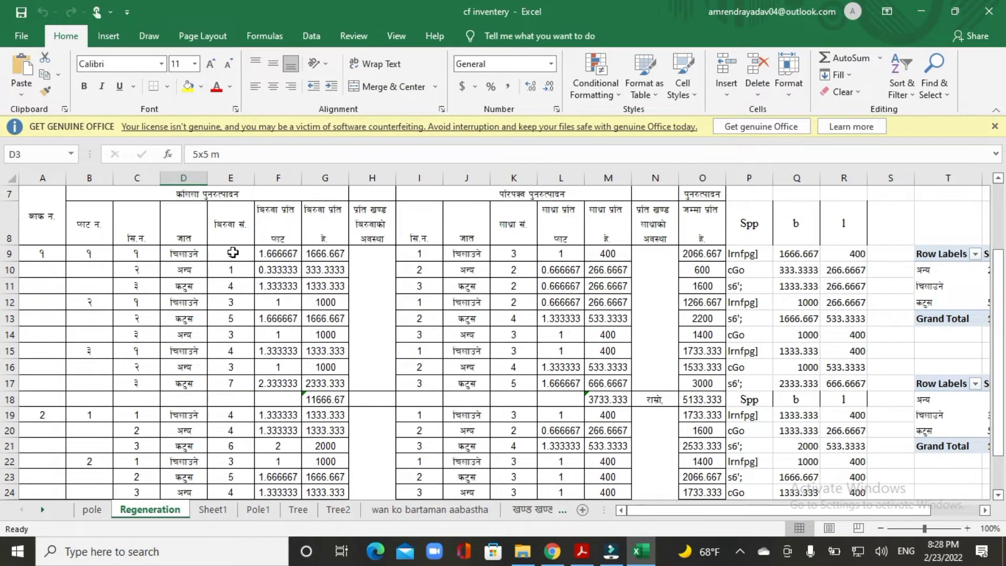
drag(232, 253, 235, 382)
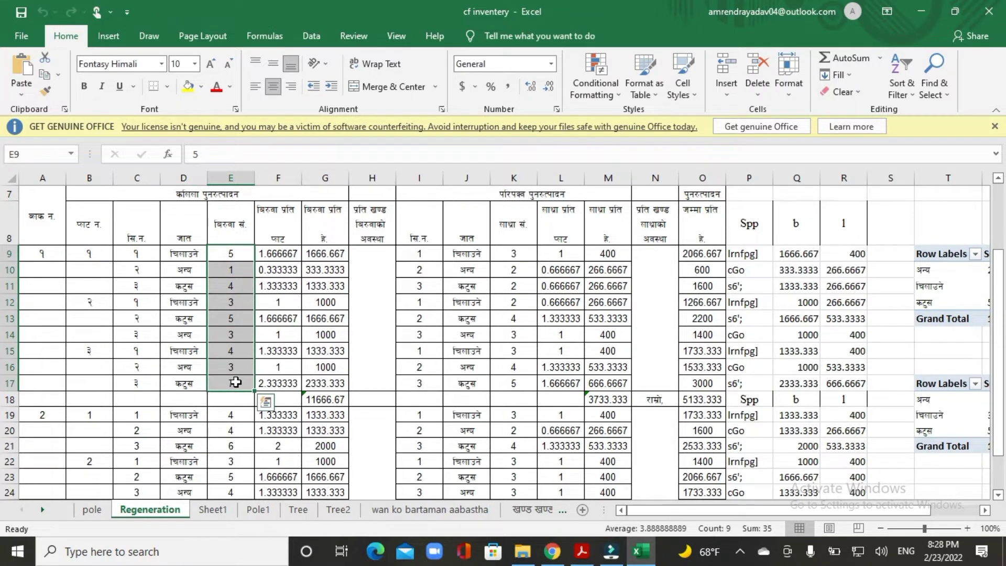
key(Delete)
scroll(232, 416, down, 1)
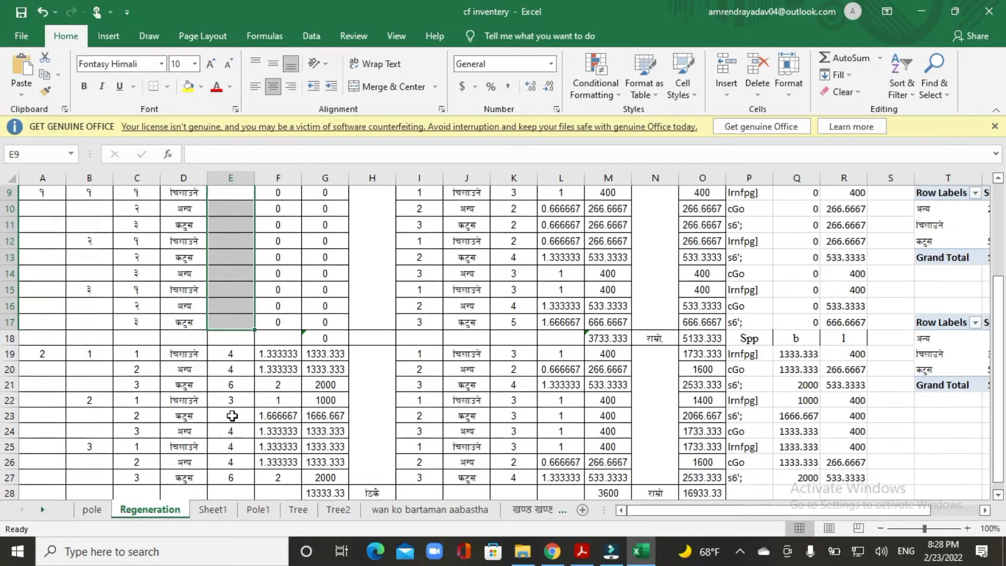
scroll(232, 416, down, 1)
drag(226, 341, 229, 471)
key(Delete)
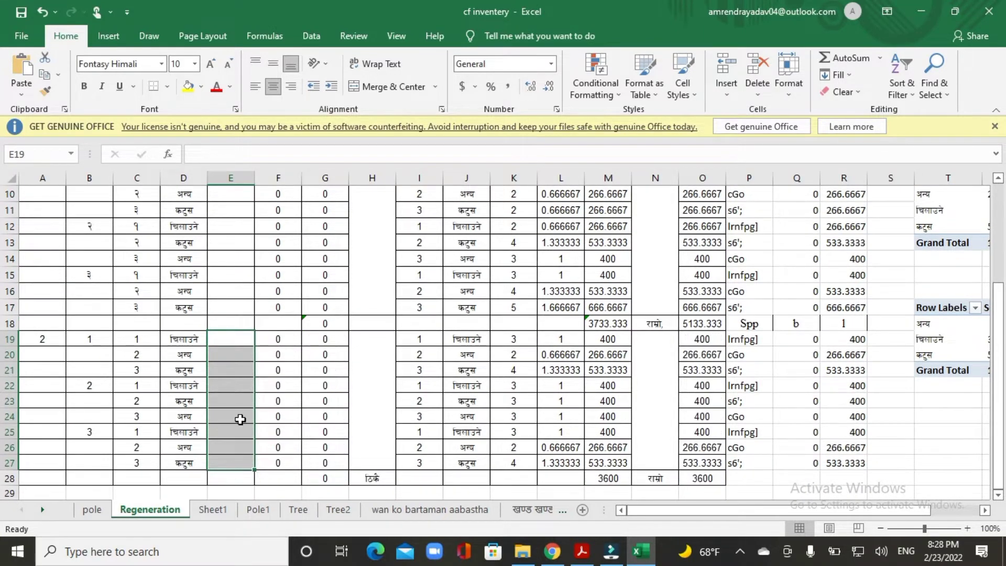
Step: Clear the sapling counts for both blocks in K9:K17 and K19:K27
scroll(240, 414, up, 3)
drag(518, 341, 517, 473)
key(Delete)
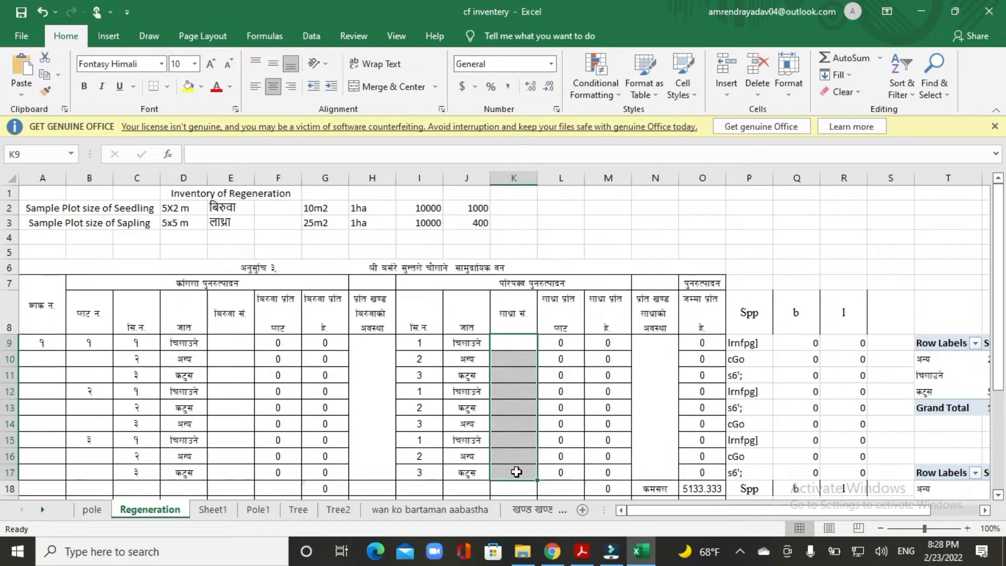
scroll(516, 469, down, 4)
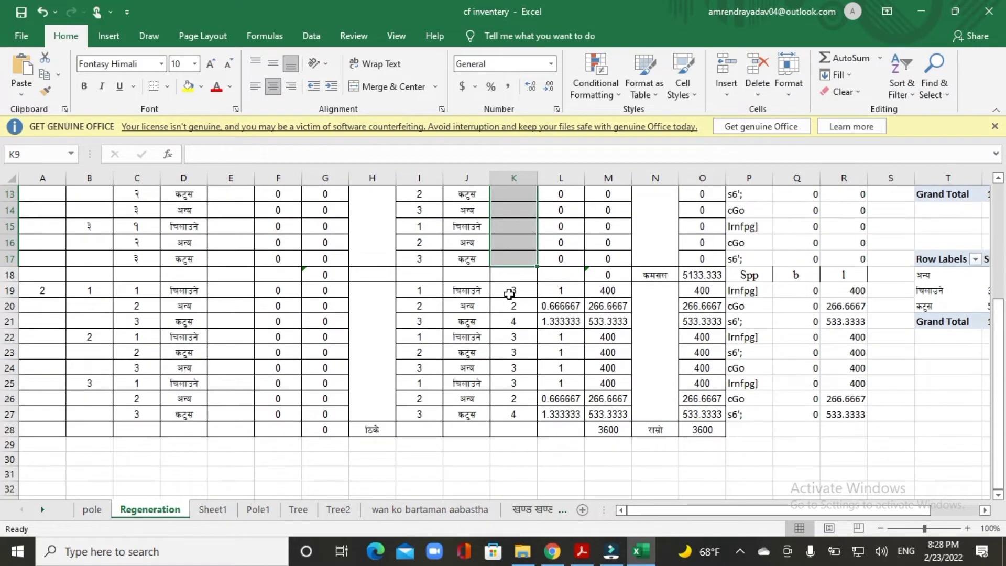
drag(509, 294, 514, 427)
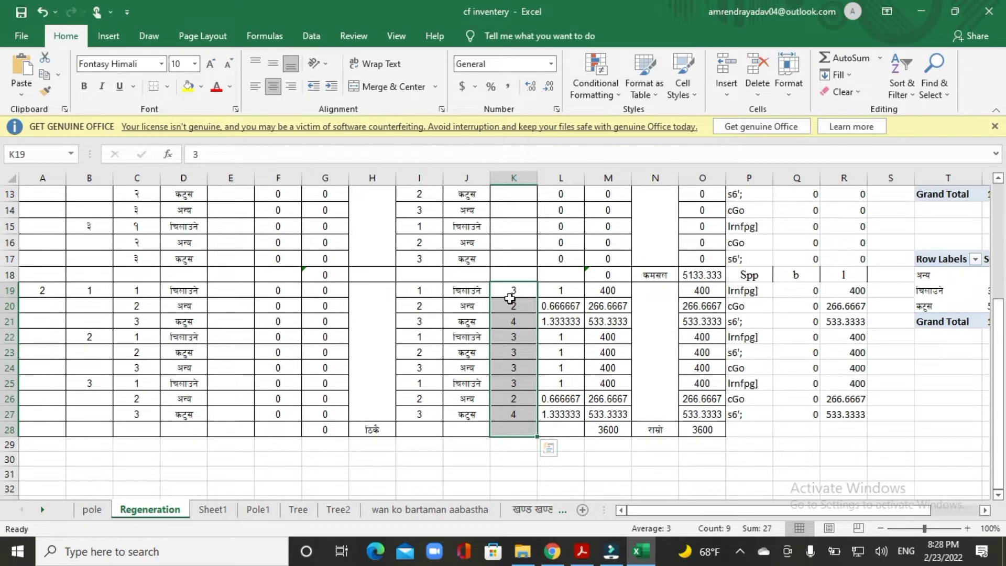
drag(509, 298, 514, 422)
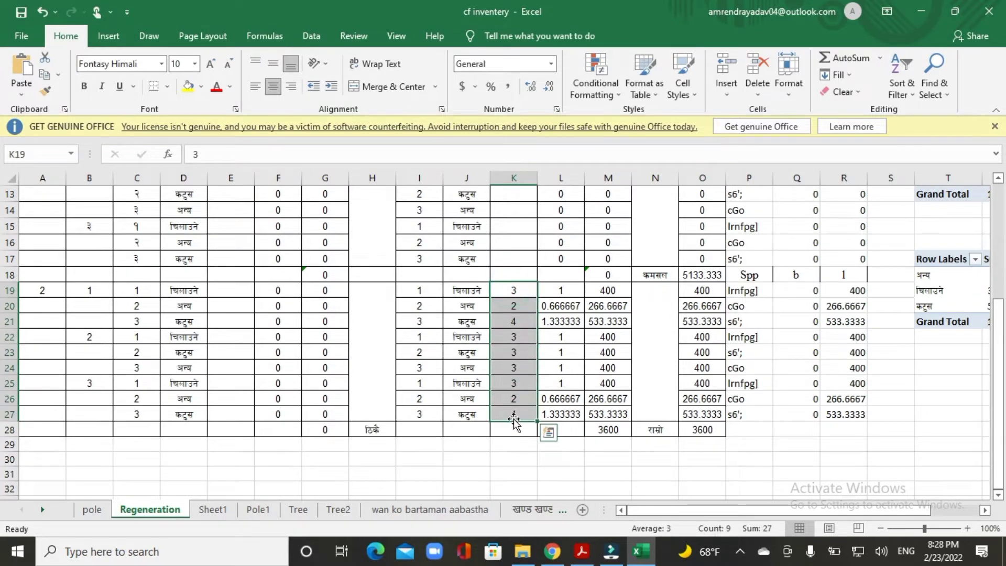
key(Delete)
Step: Delete the two pivot tables in T9:V13 and T17:V21 beside the regeneration table
scroll(511, 407, up, 4)
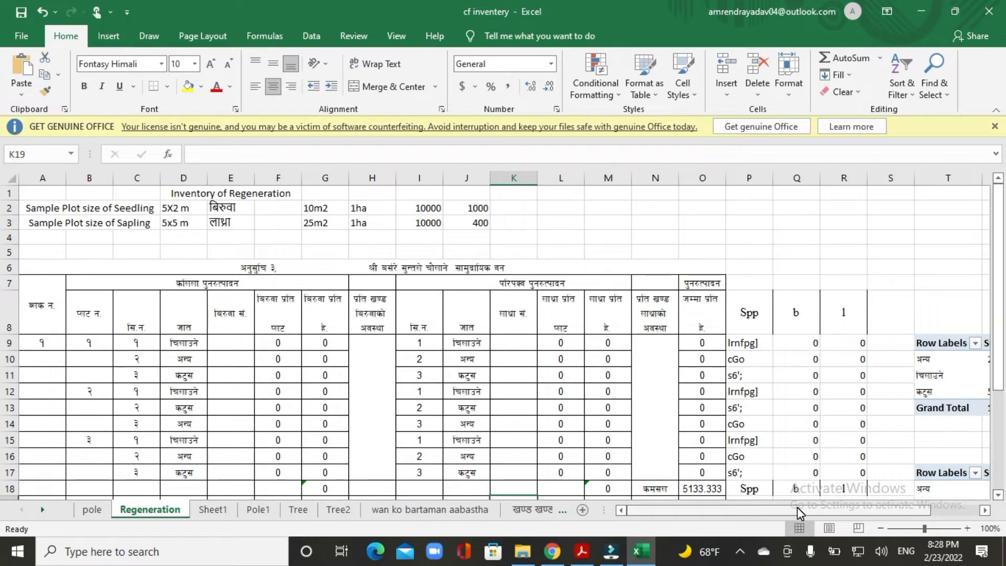
drag(797, 507, 844, 507)
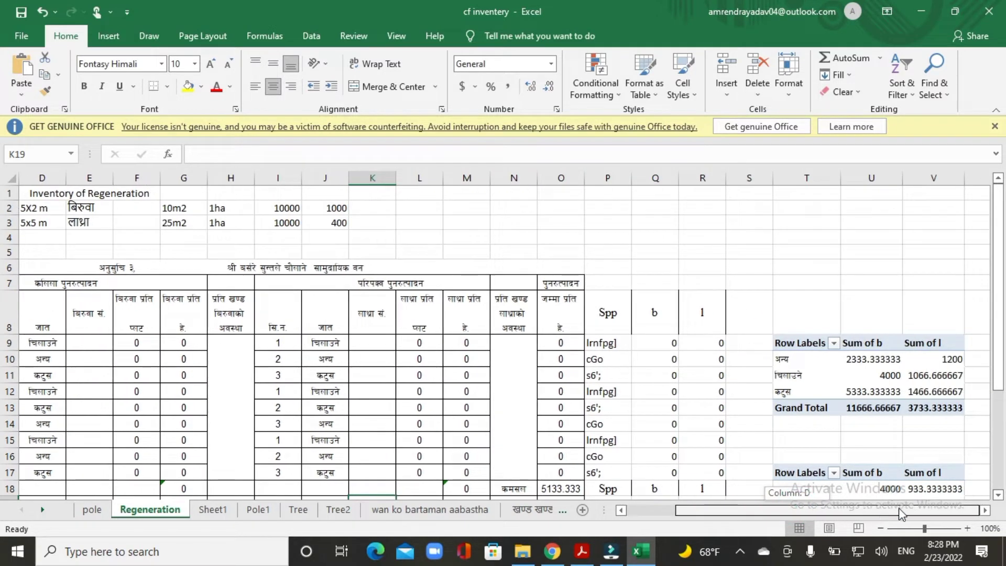
click(598, 304)
drag(782, 343, 969, 414)
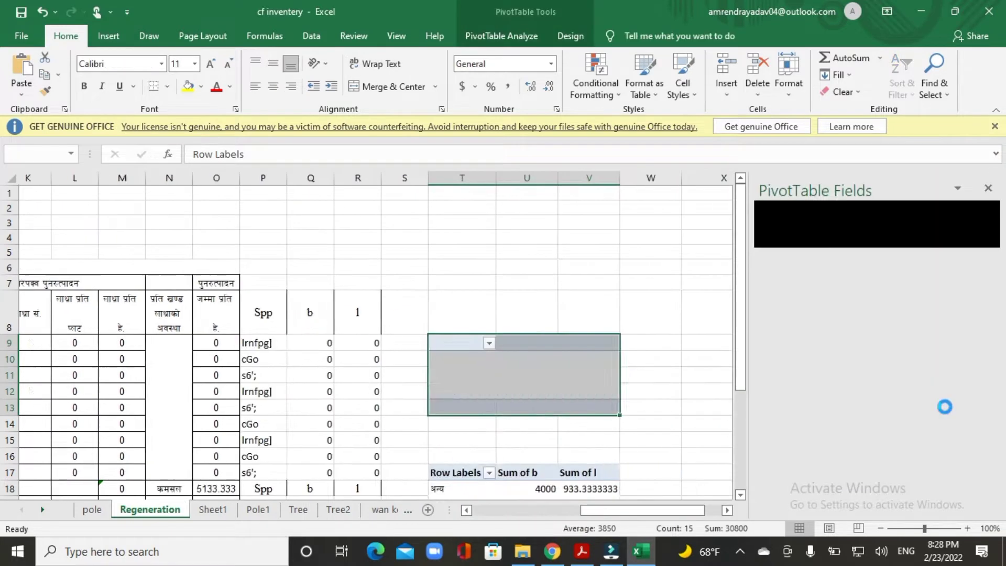
scroll(521, 396, down, 2)
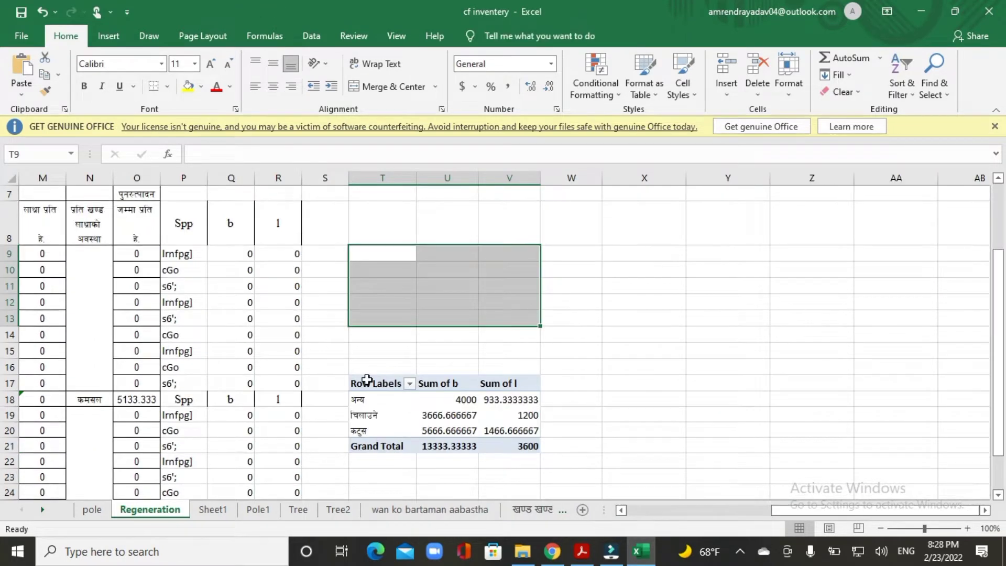
drag(367, 379, 529, 449)
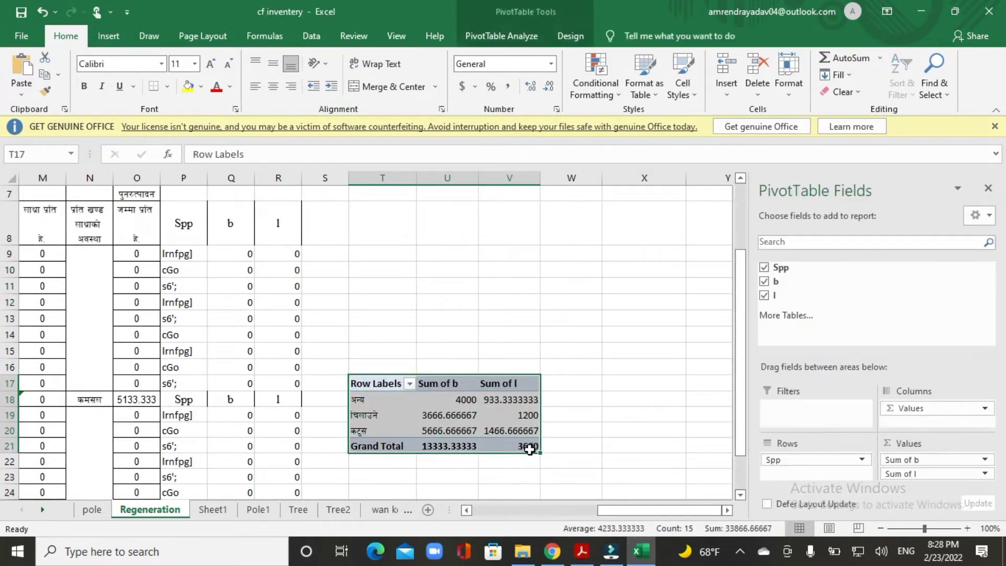
key(Delete)
Step: Clear the Spp, b and l helper data in P8:S29 and remove all borders from that range
scroll(525, 446, down, 3)
scroll(419, 395, up, 4)
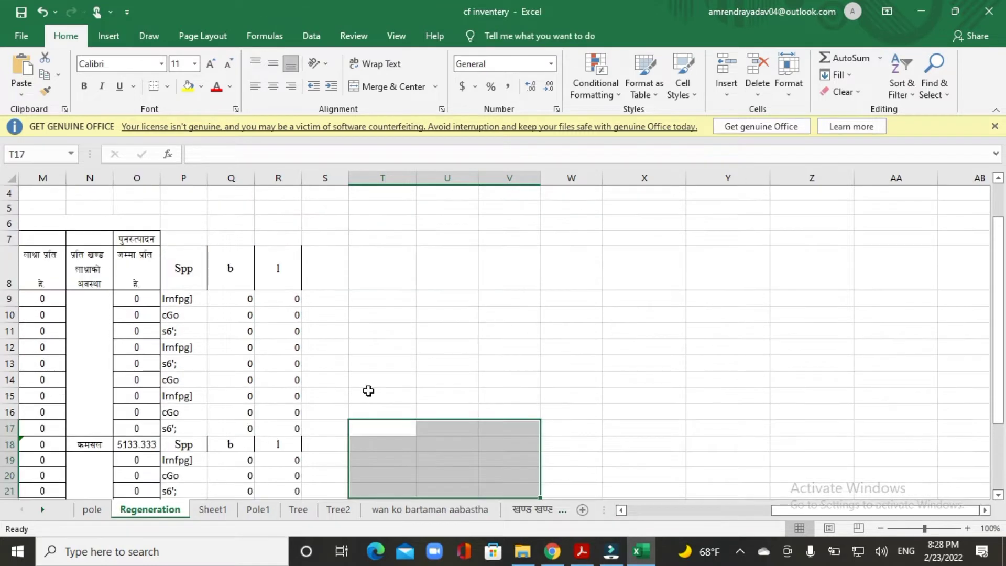
drag(173, 259, 349, 485)
drag(336, 549, 338, 550)
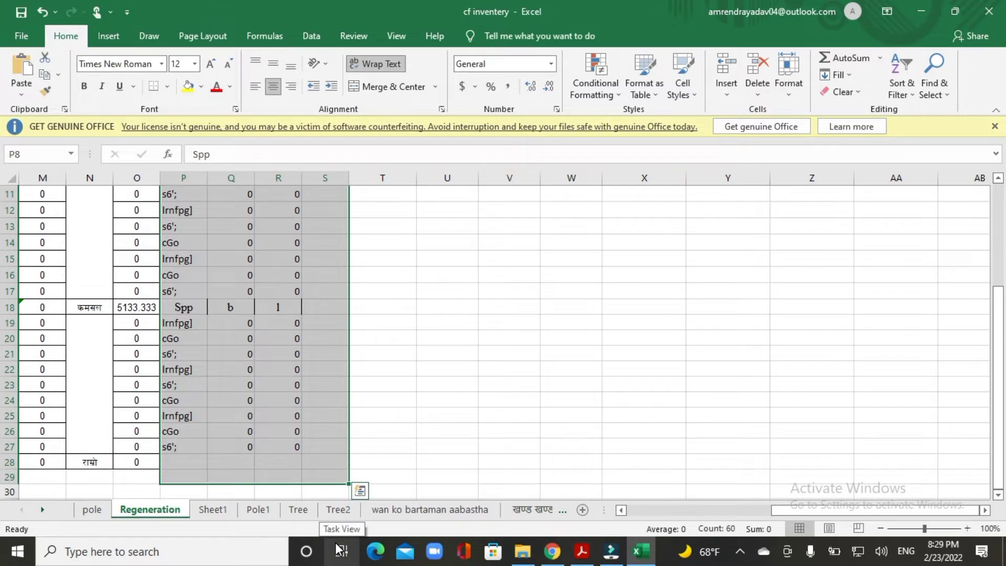
key(Delete)
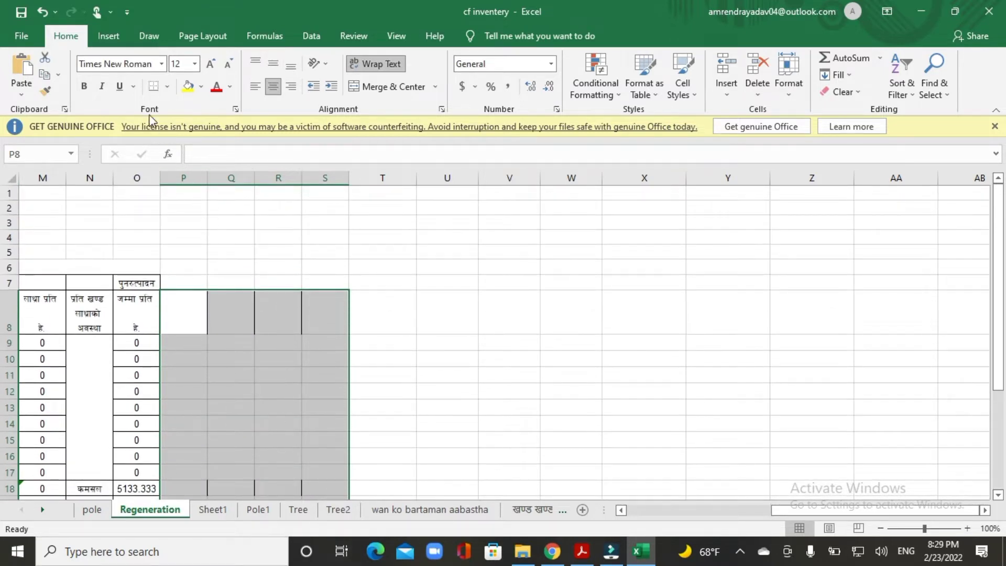
click(166, 89)
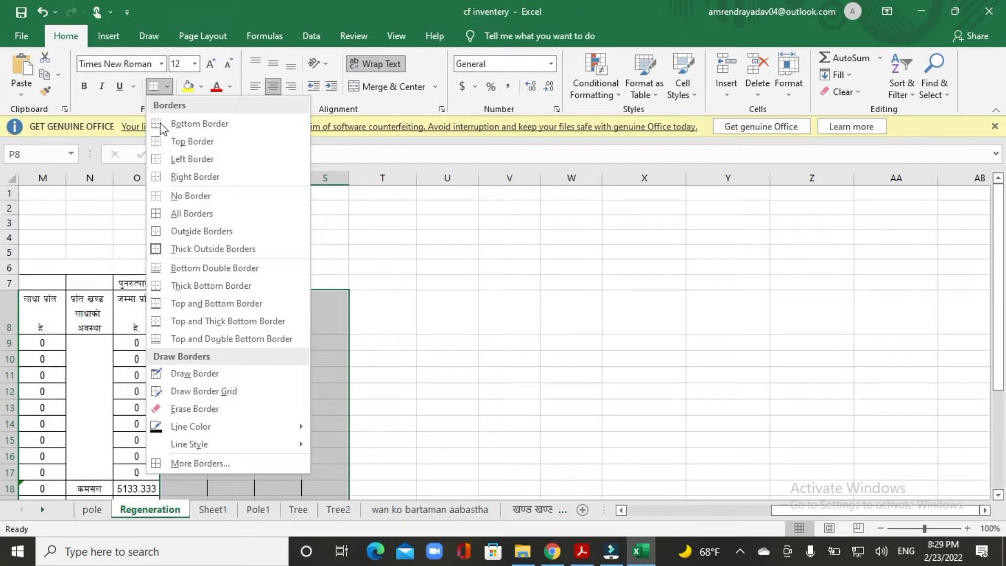
click(157, 198)
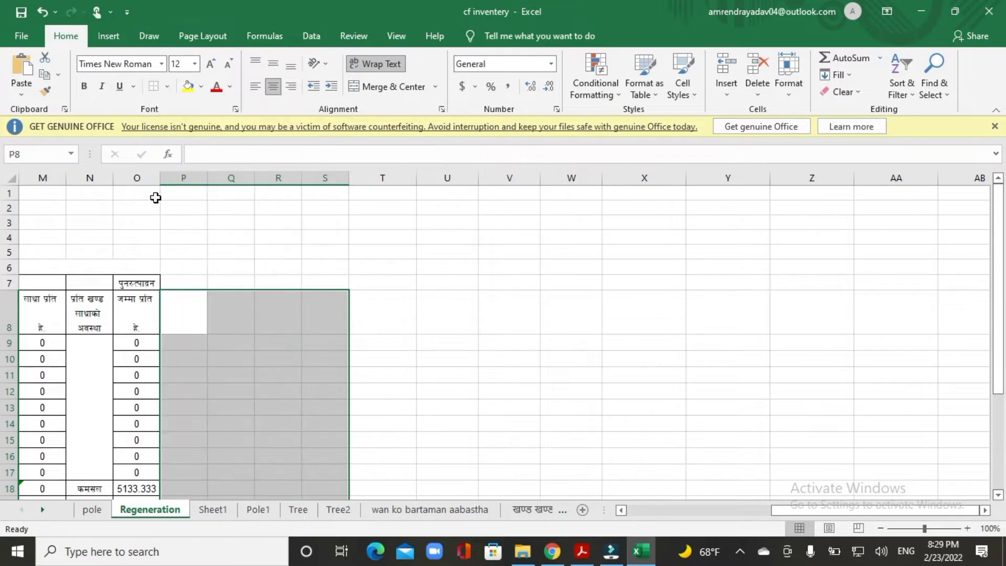
click(205, 316)
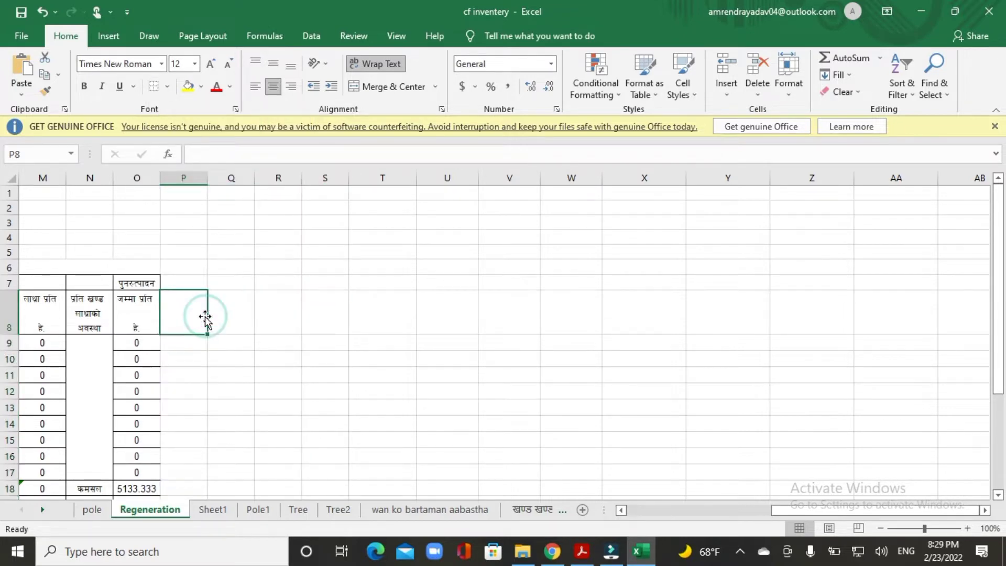
Step: Apply all borders to the total regeneration per hectare column, O7:O28
key(Left)
key(Left)
key(Left)
key(Left)
key(Left)
key(Left)
key(Left)
key(Left)
key(Left)
key(Left)
key(Left)
key(Left)
key(Left)
key(Left)
key(Left)
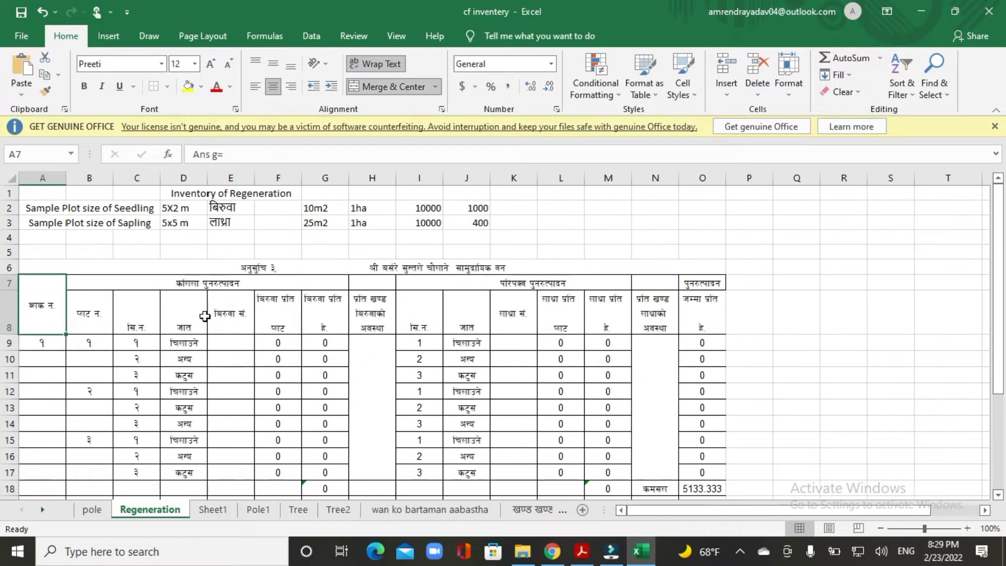
drag(706, 286, 709, 457)
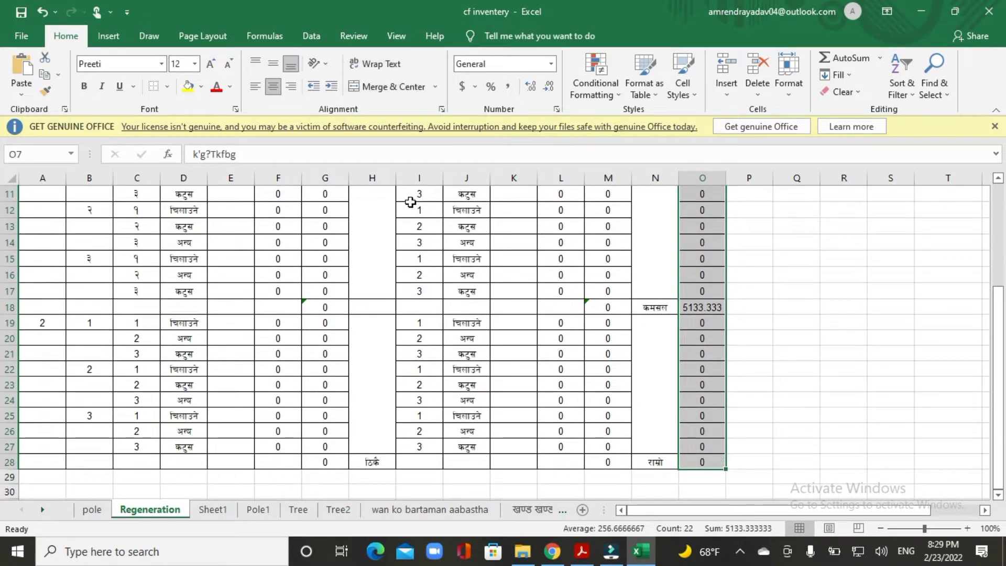
click(166, 86)
click(192, 213)
scroll(471, 293, up, 4)
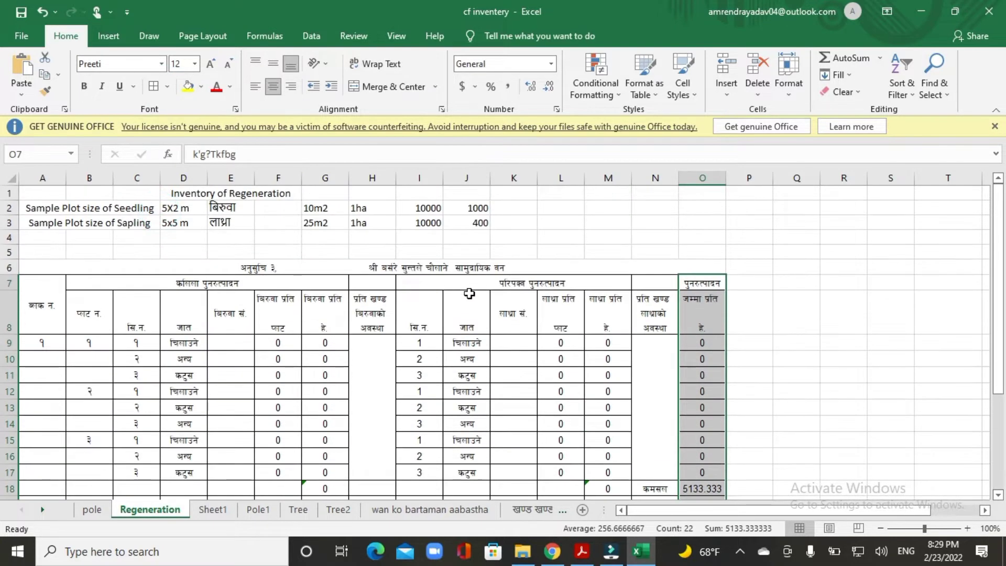
click(810, 317)
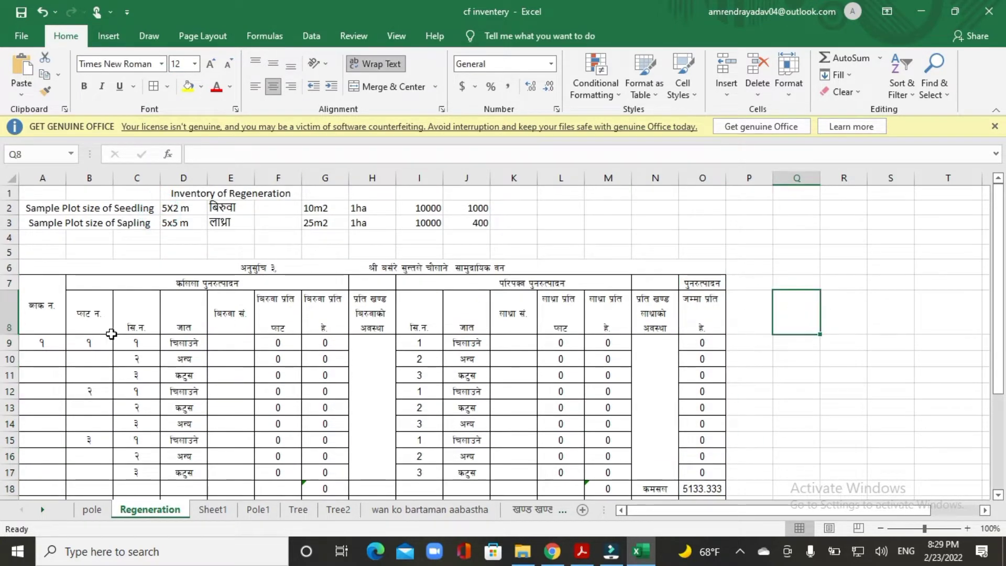
Step: Review the block number column of the regeneration table, from block 1 in A9 to block 2 in A19
scroll(74, 304, down, 1)
scroll(71, 295, down, 1)
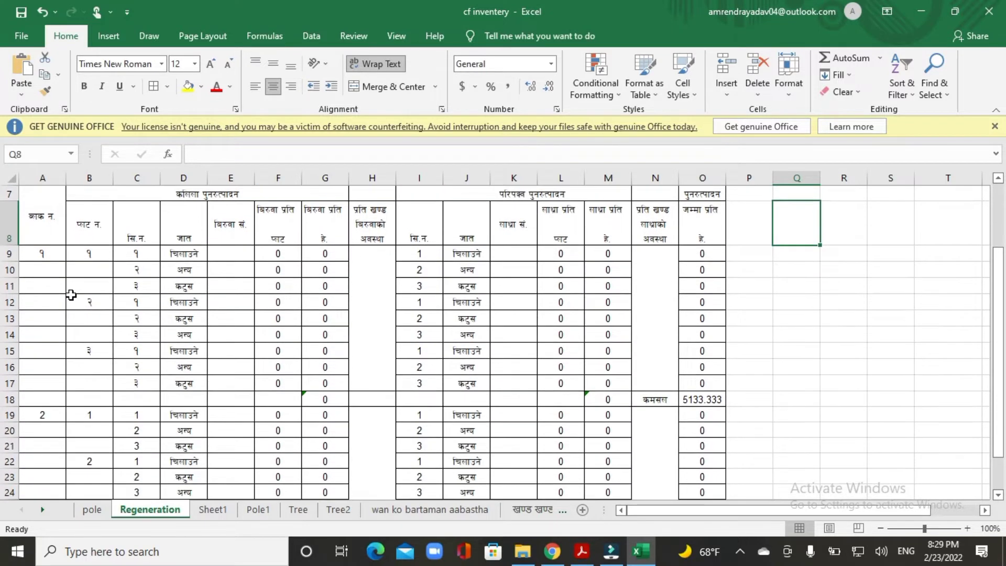
click(35, 225)
key(Down)
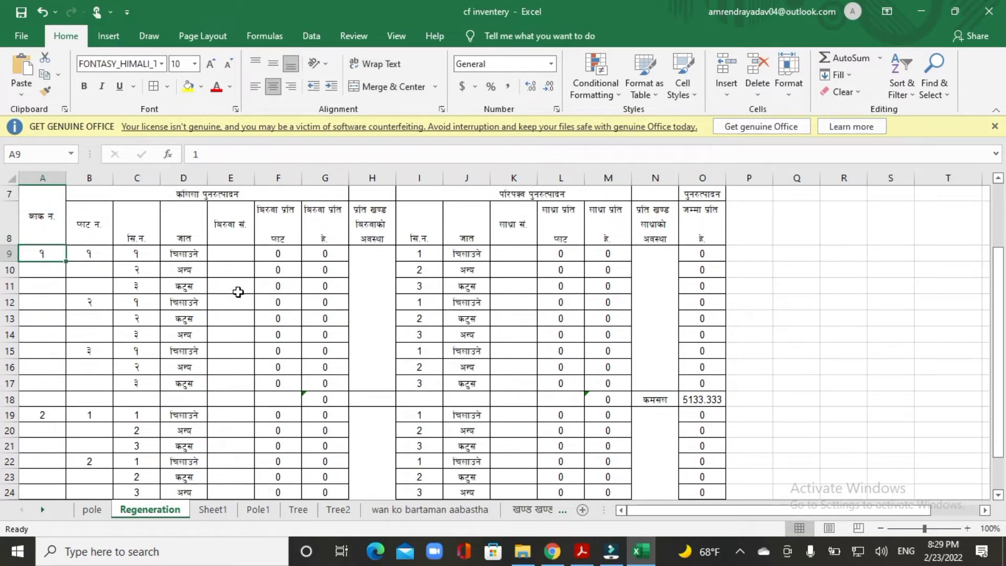
key(Down)
key(Down)
key(Down)
key(Down)
key(Down)
key(Down)
key(Down)
key(Down)
key(Down)
key(Down)
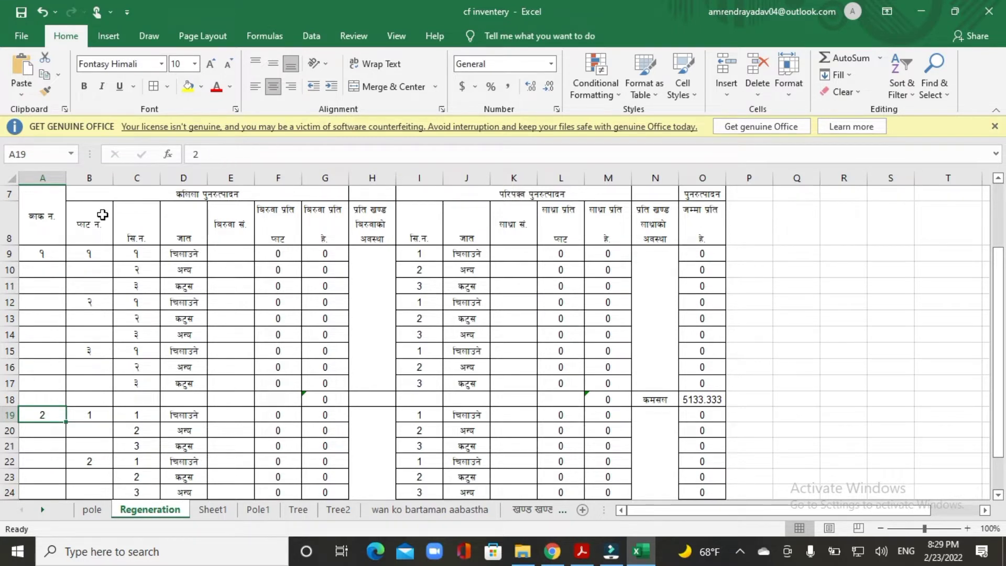
Step: Examine the plot numbers in B9, B12 and B15 and the serial numbers of each plot in C9:C17
click(98, 253)
click(94, 298)
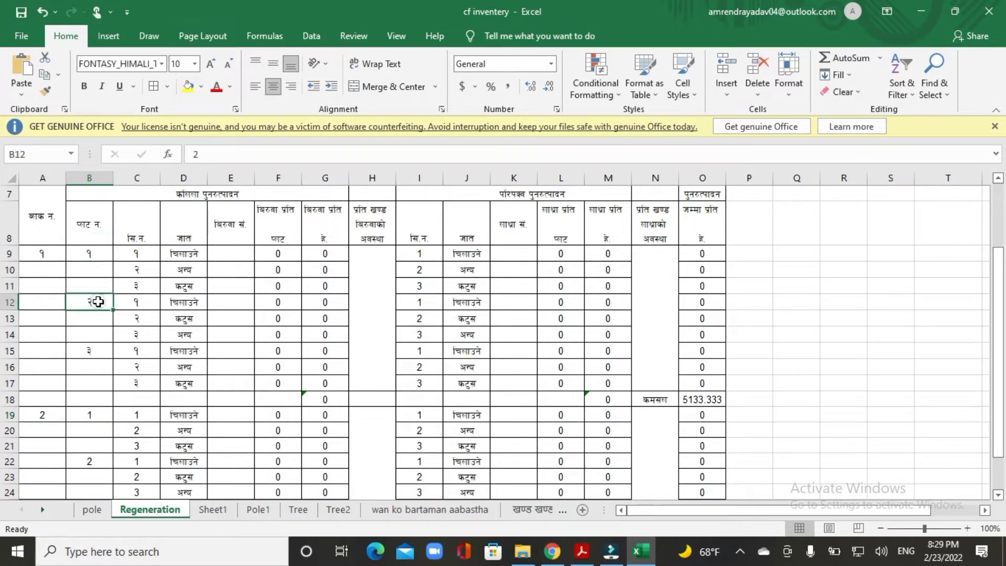
click(90, 350)
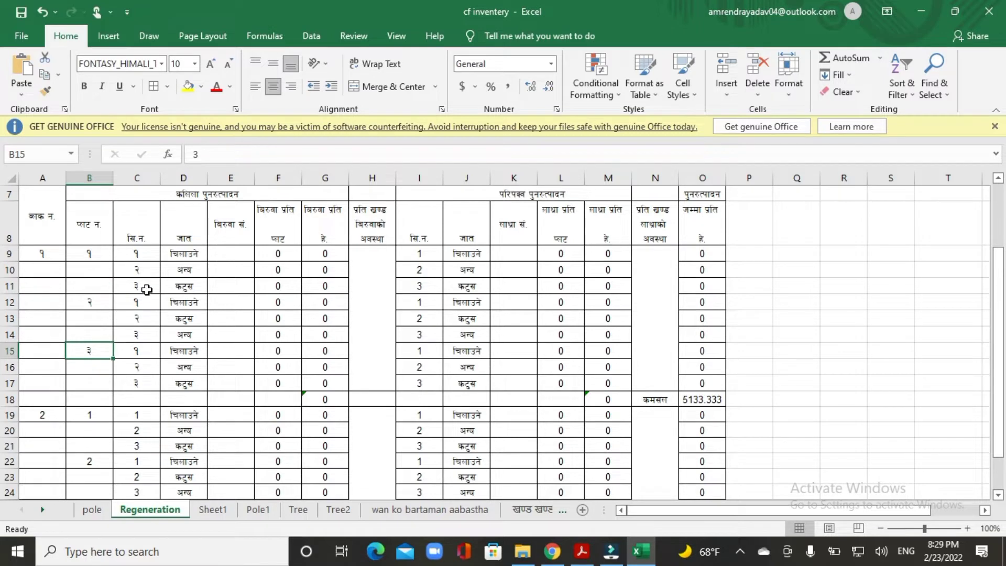
click(135, 259)
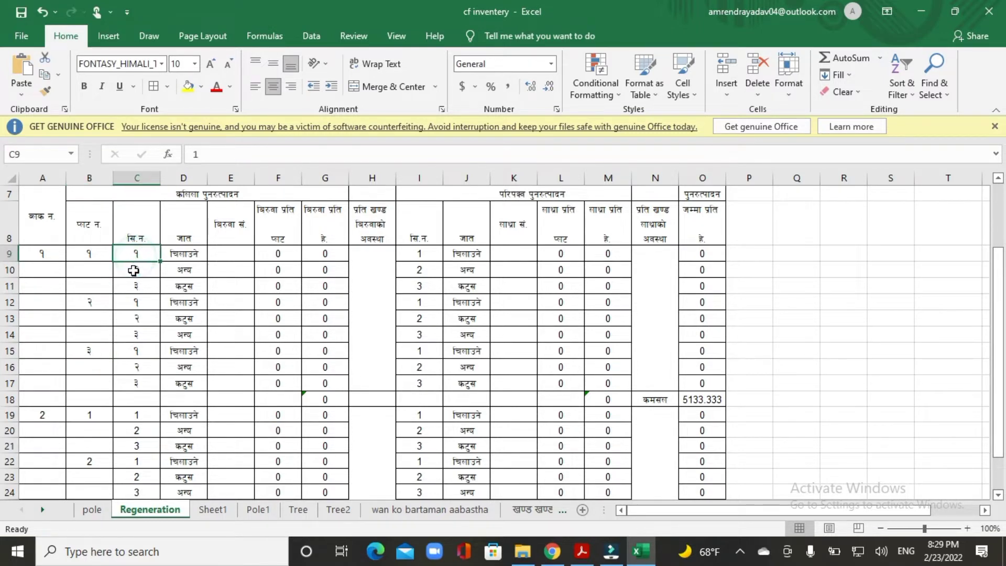
click(135, 286)
click(136, 338)
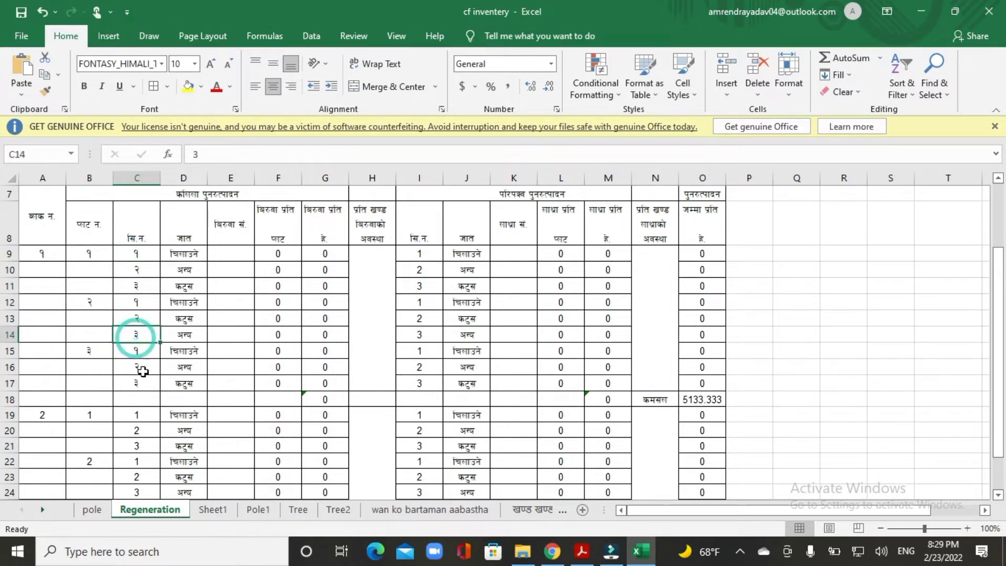
click(138, 384)
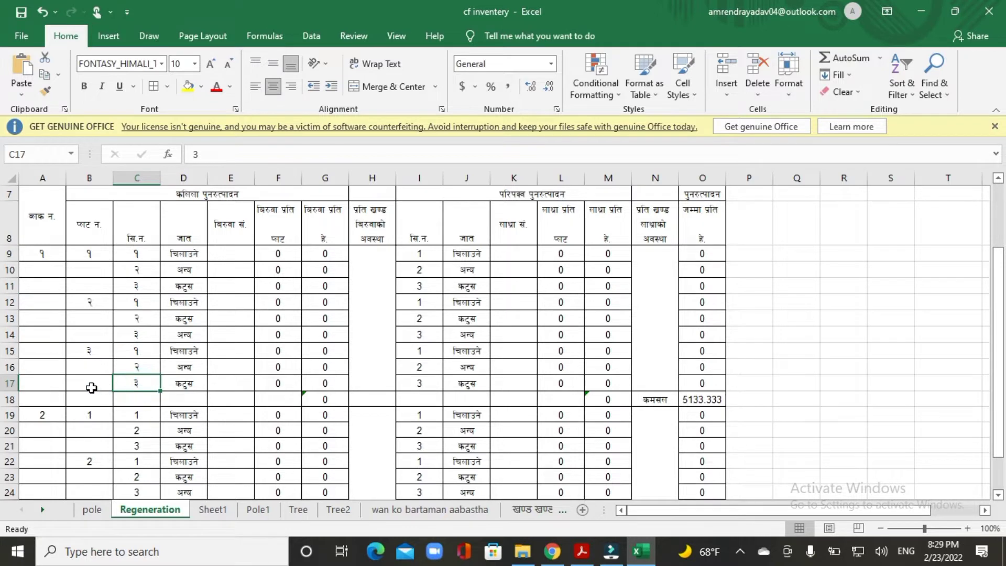
Step: Insert a new row at row 16, below the first species of plot 3 in block 1
click(18, 368)
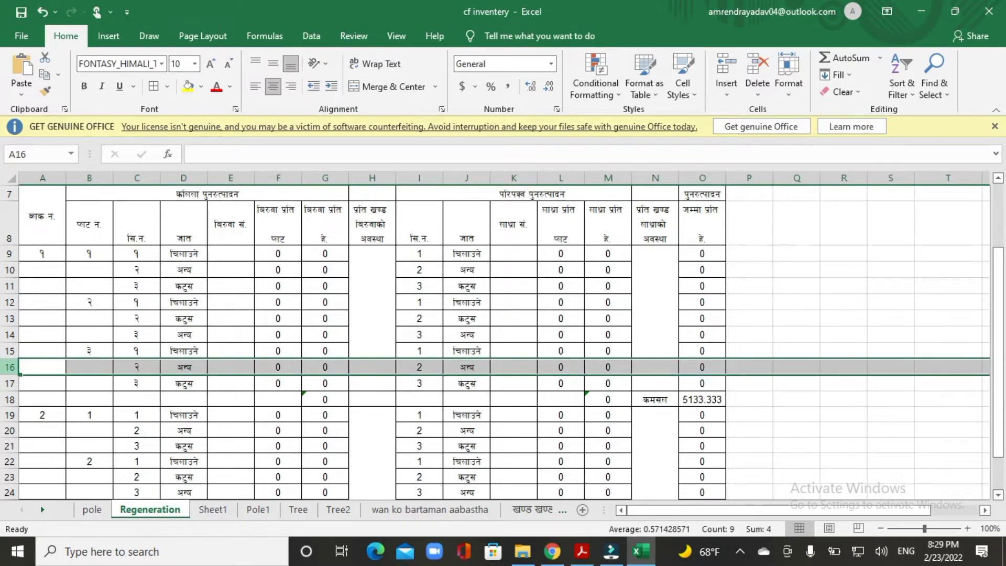
right_click(11, 369)
right_click(10, 369)
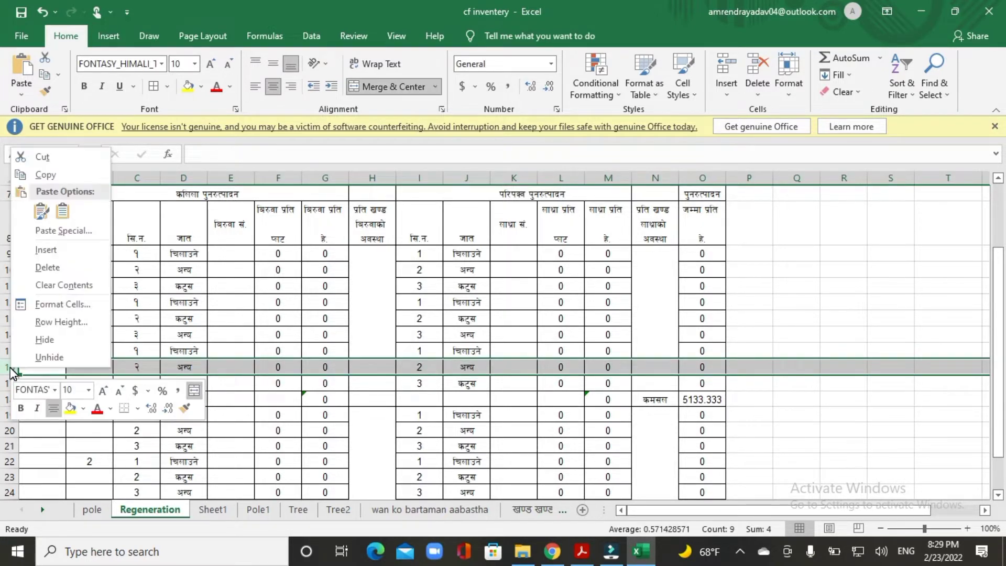
click(47, 251)
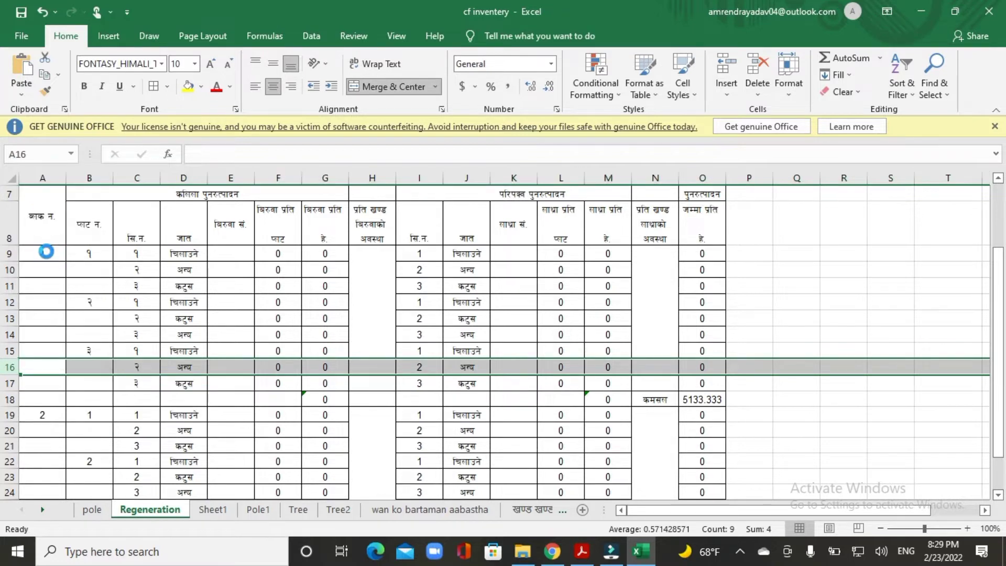
Step: Number the plot 3 species rows by entering 2 in C16, 3 in C17 and 4 in C18
click(143, 367)
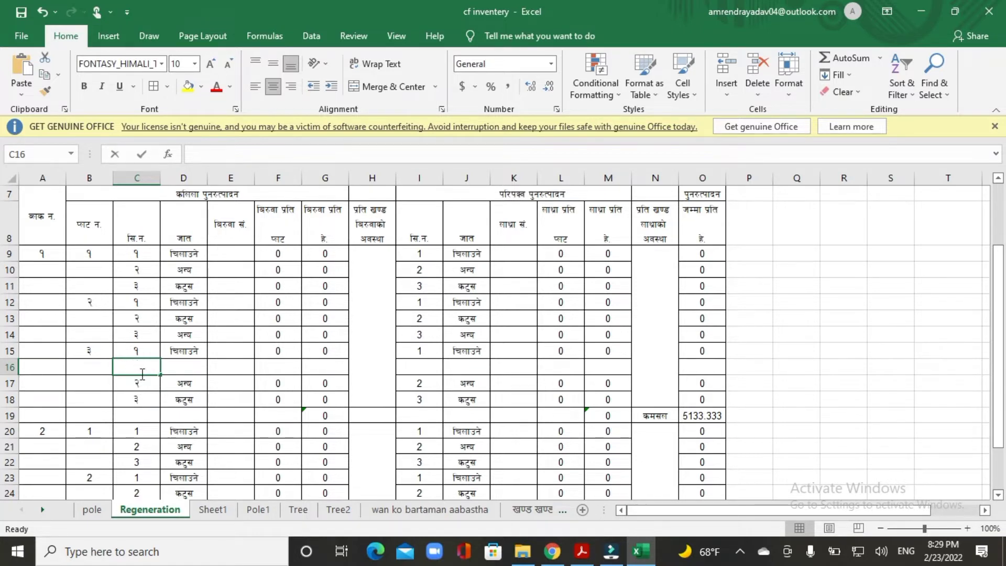
text(2)
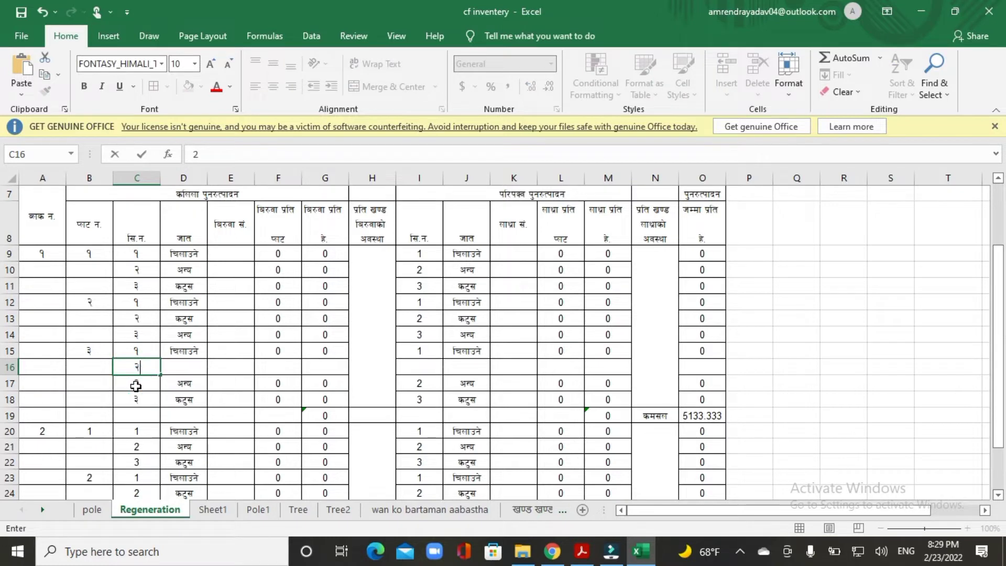
click(136, 385)
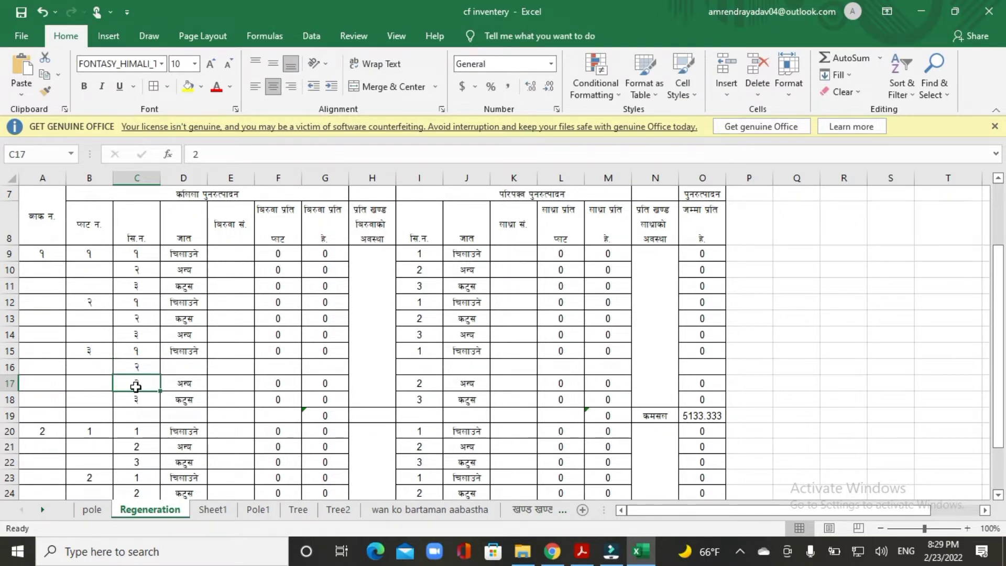
text(3)
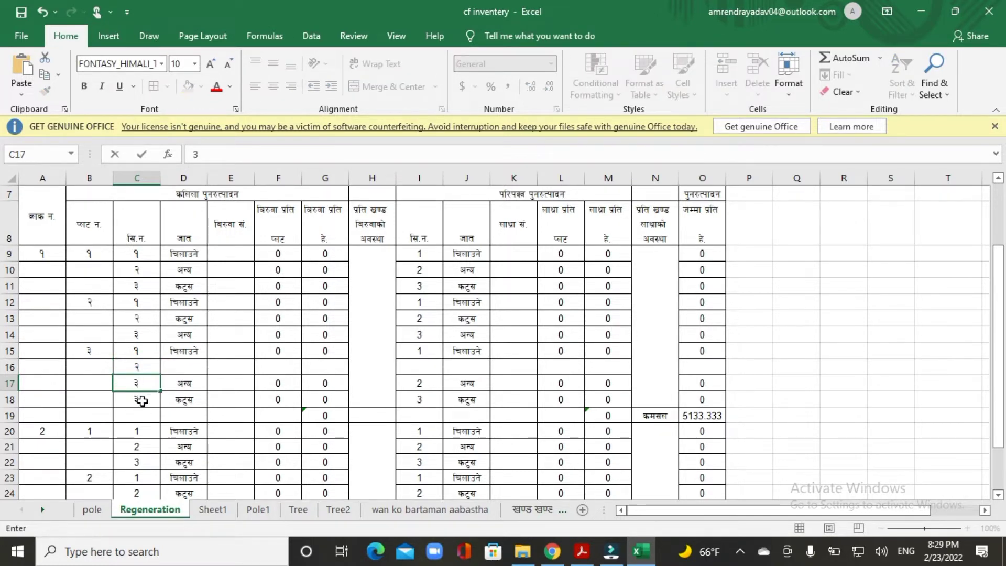
click(142, 401)
text(4)
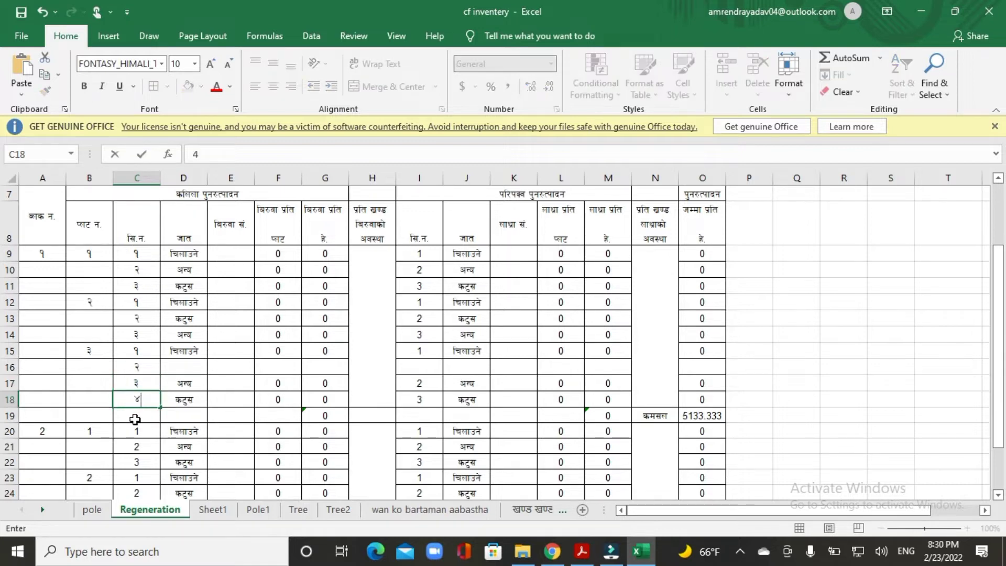
click(136, 417)
Step: Enter the species उत्तिस (plQ; in the Preeti font) in D16 of the new row
click(183, 367)
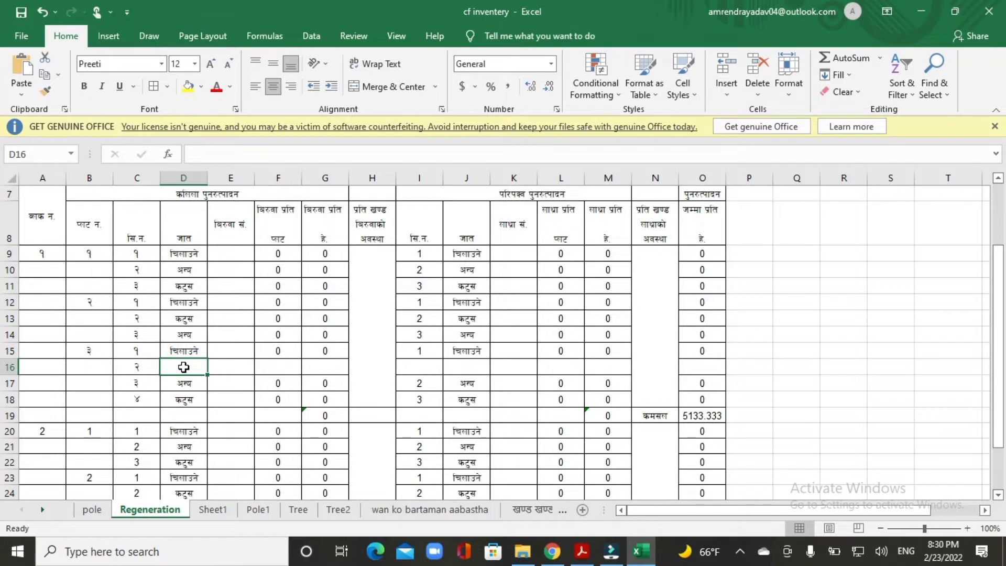
text(plQ;)
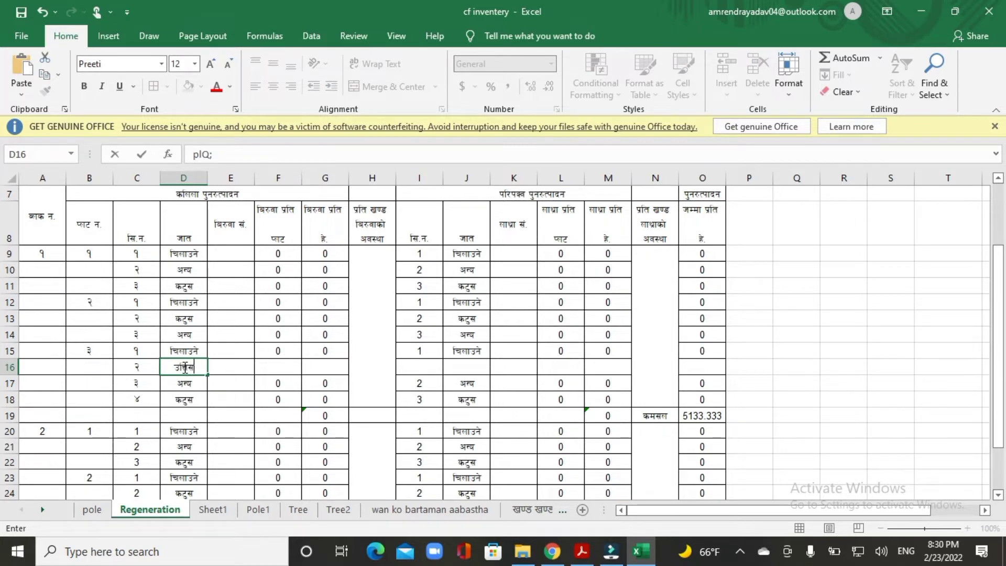
click(231, 365)
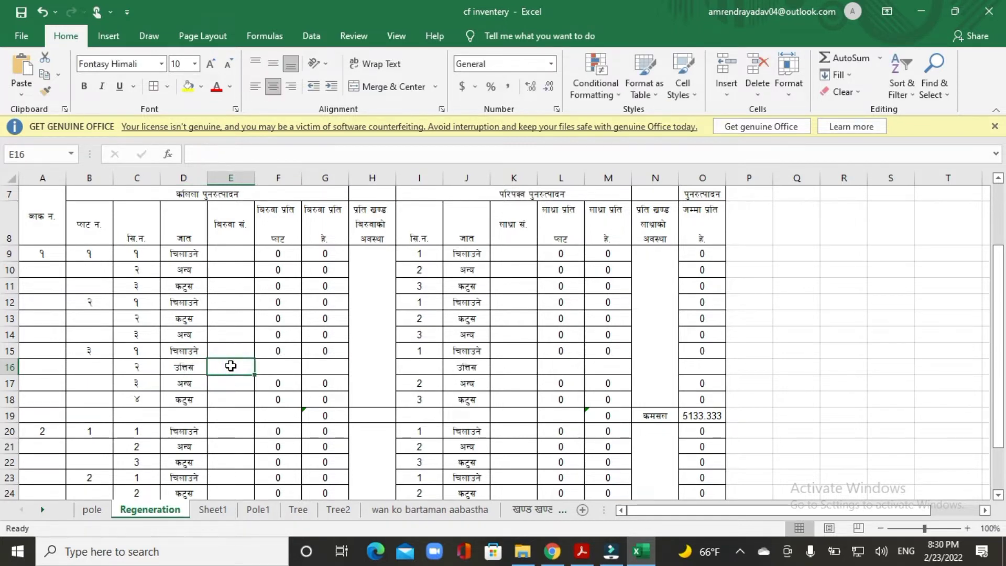
Step: Link the sapling serial number in I9 to the seedling one with =C9 and fill the formula down to I18
click(421, 254)
text(=)
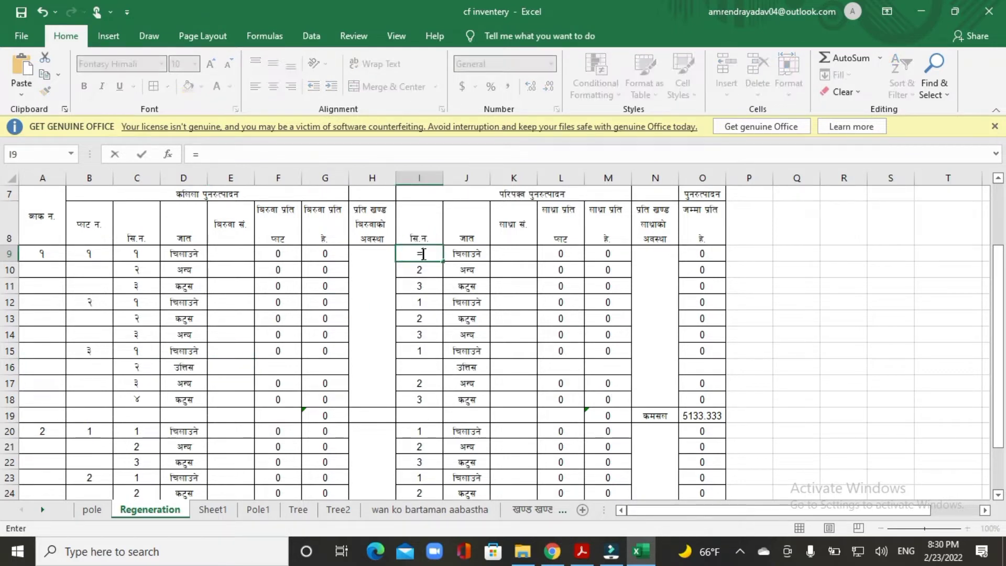
click(141, 253)
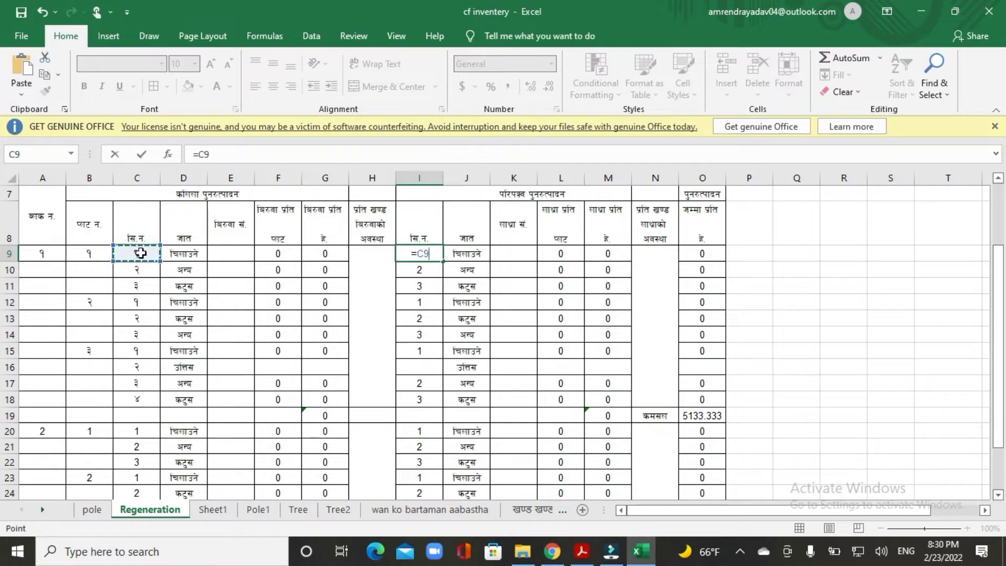
key(Return)
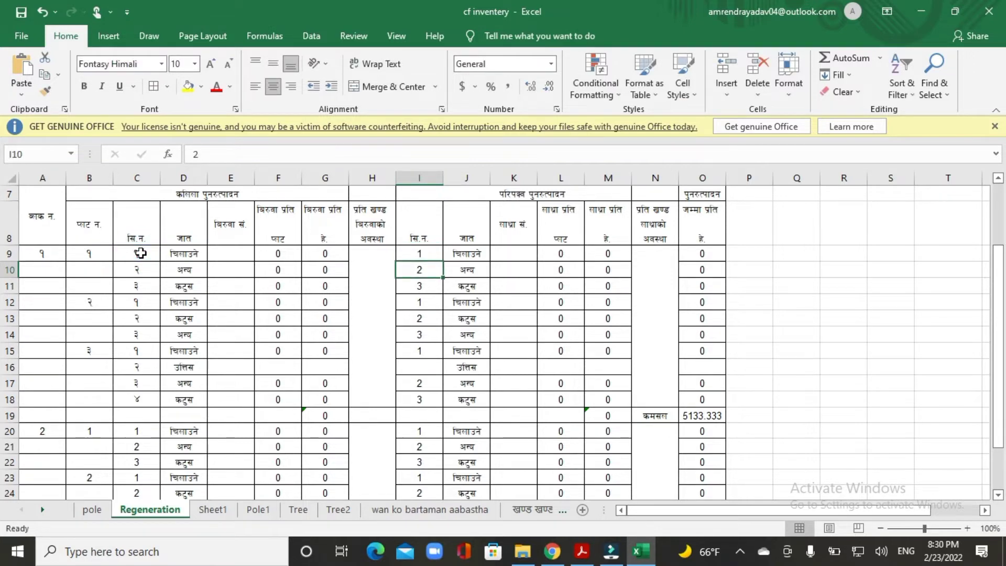
click(428, 253)
drag(442, 261, 433, 409)
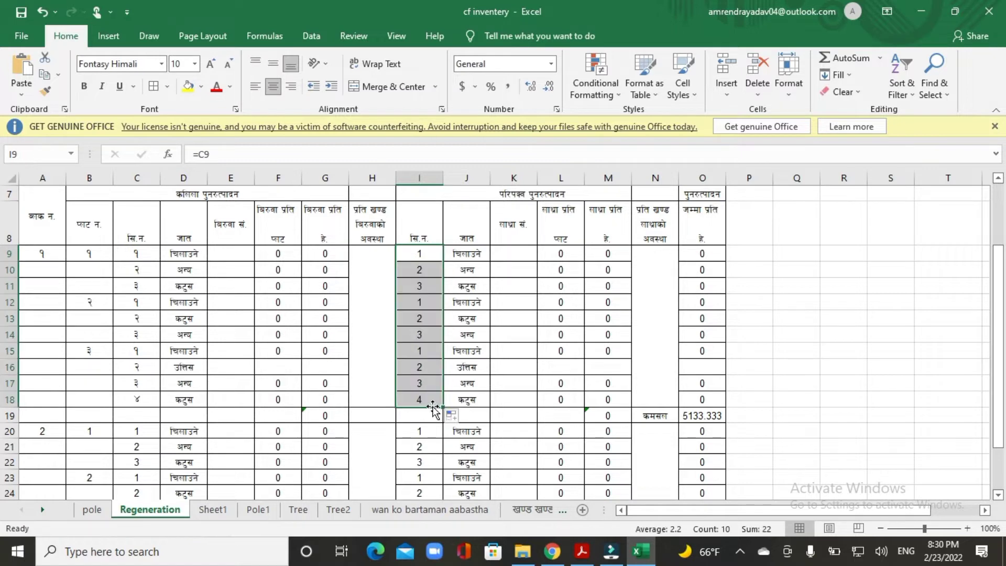
drag(138, 262, 139, 417)
drag(417, 258, 420, 401)
click(475, 257)
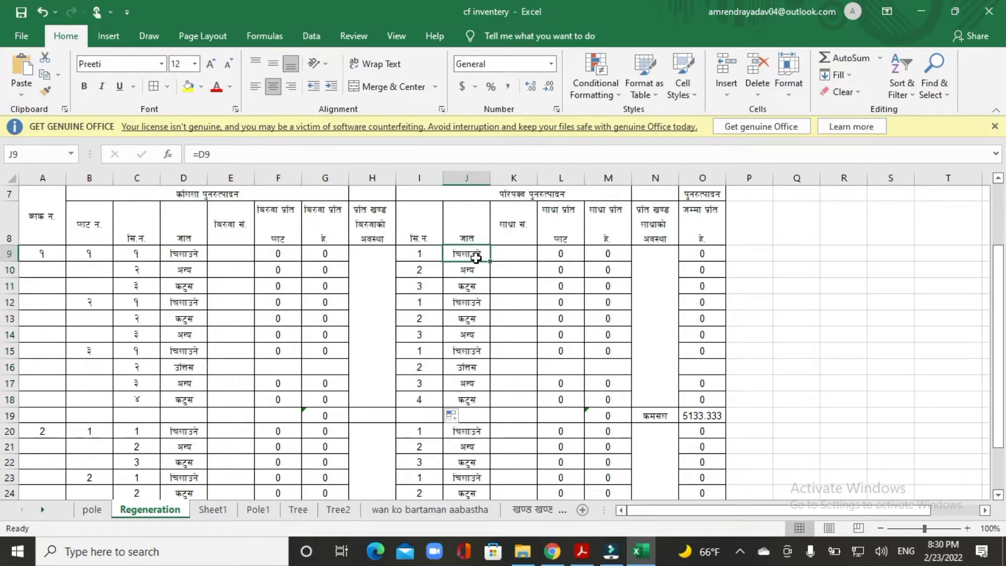
text(=)
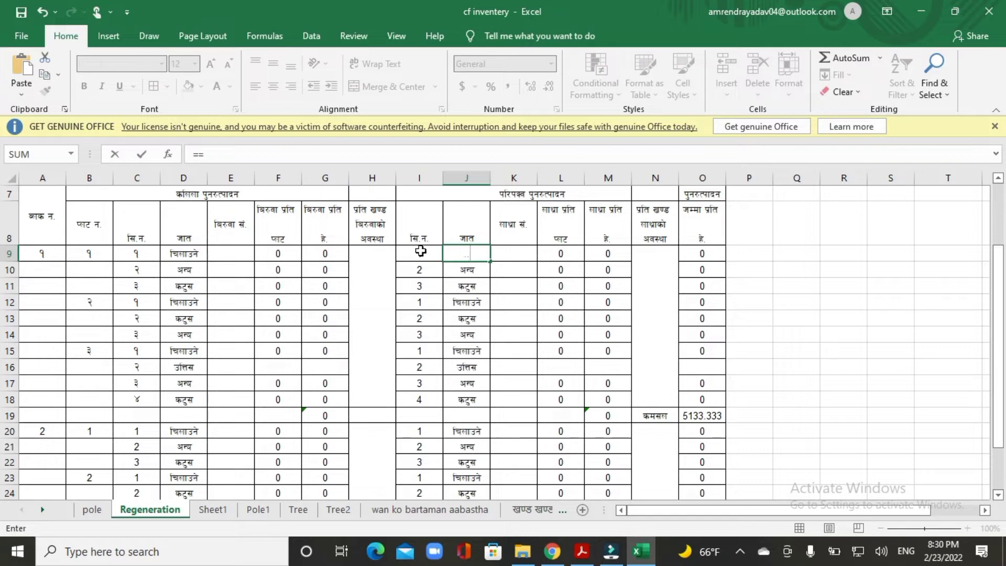
text(=)
click(191, 252)
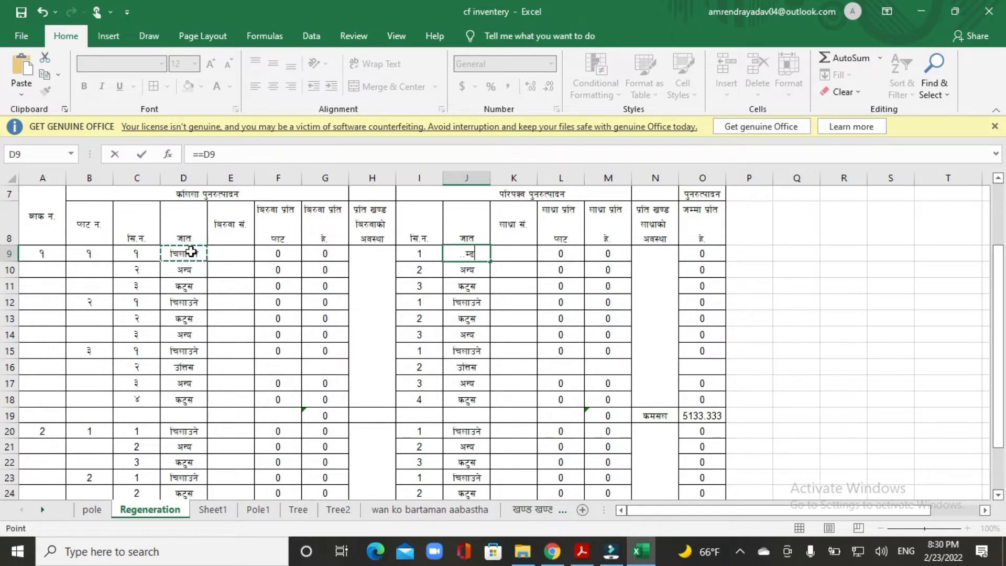
key(Return)
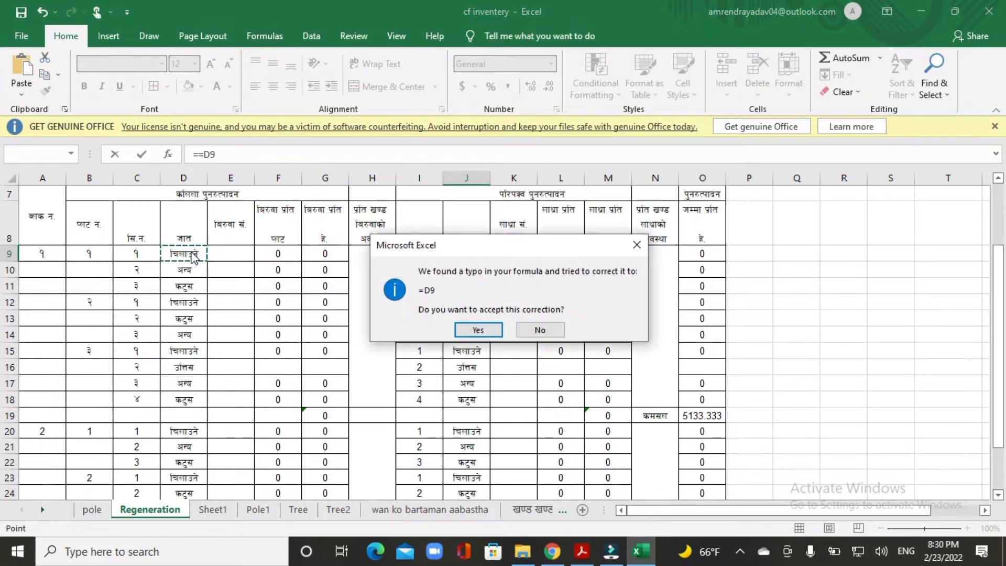
click(636, 247)
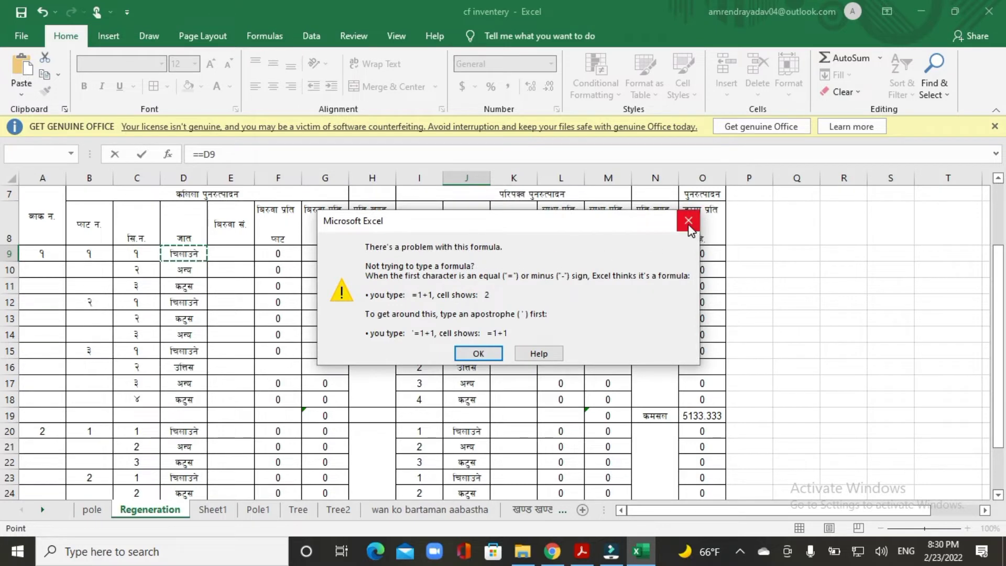
click(689, 225)
key(BackSpace)
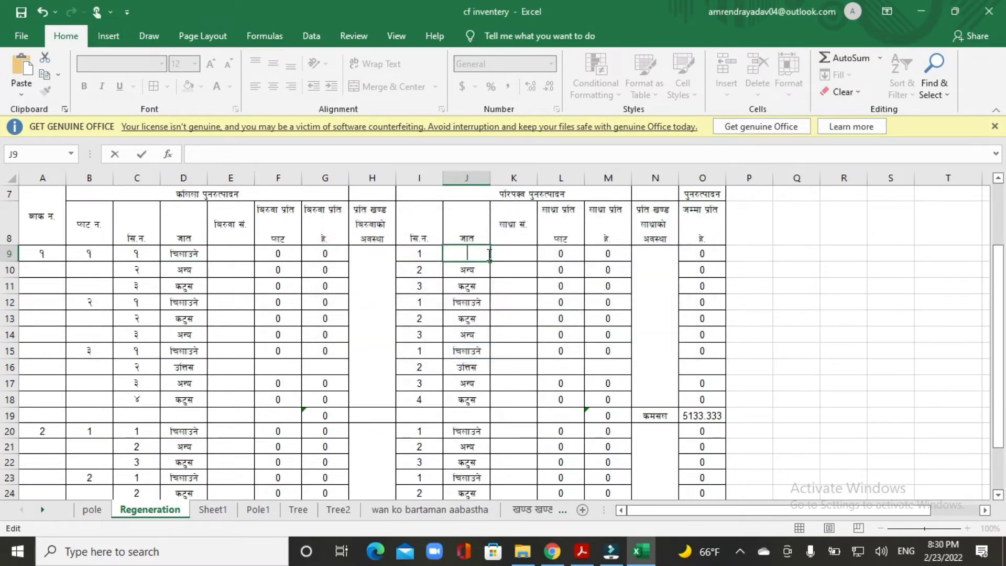
Step: Link the sapling species in J9 to the seedling species with =D9 and fill the formula down to J18
text(=)
click(192, 254)
key(Return)
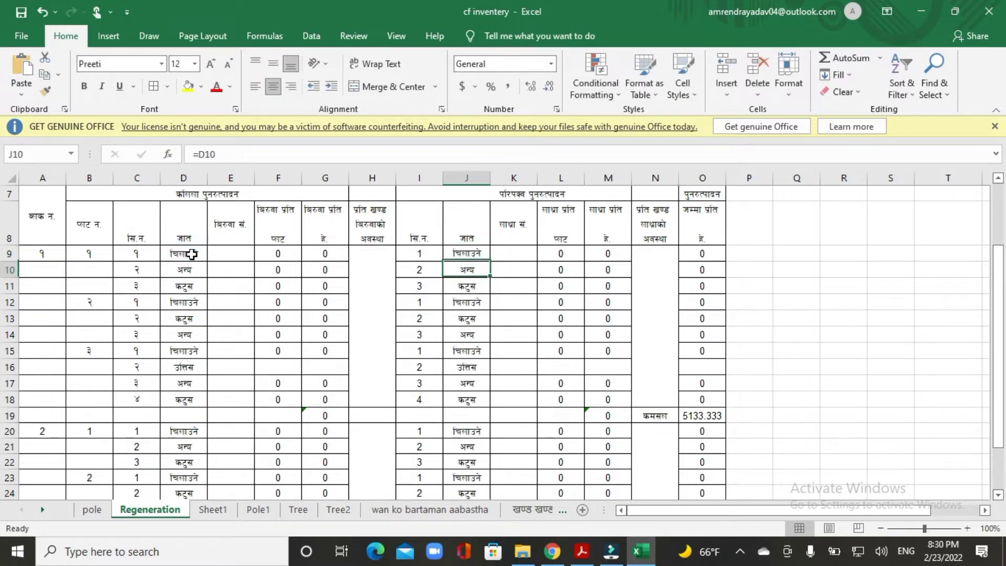
click(466, 252)
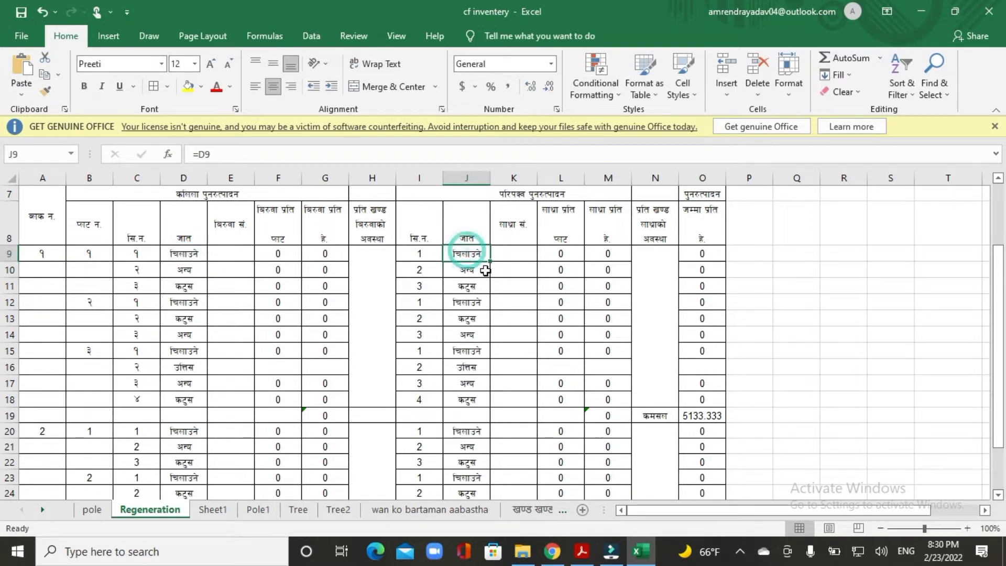
drag(489, 260, 475, 403)
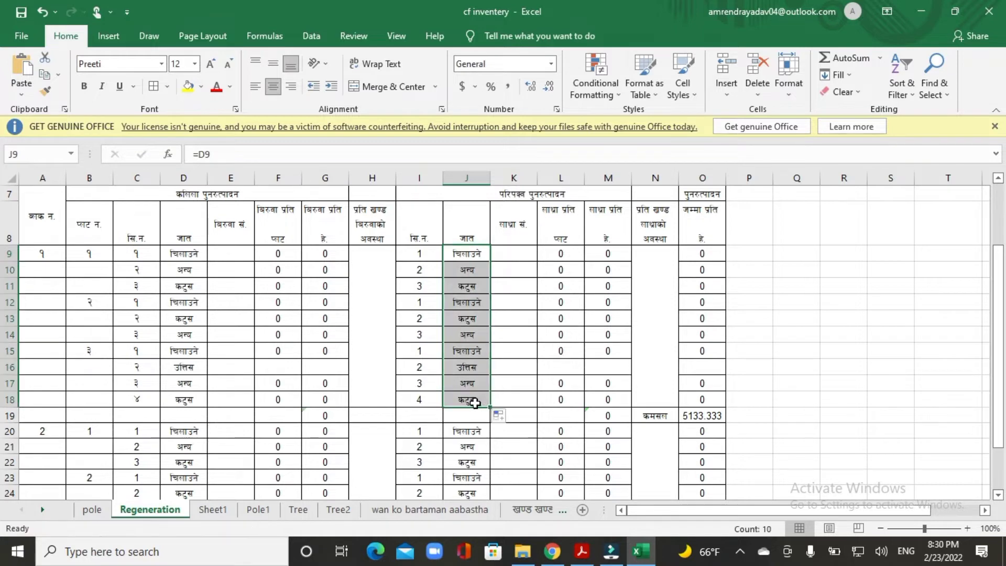
click(475, 403)
Step: Compare the seedling species in D9, D10 and D16 with the linked sapling species in J9, J10 and J16
click(181, 252)
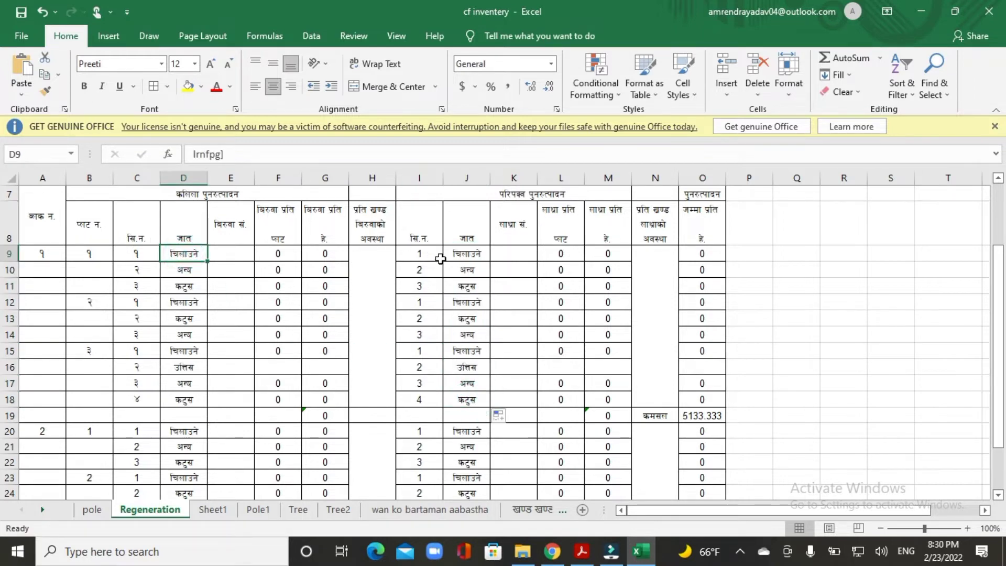
click(458, 254)
click(181, 274)
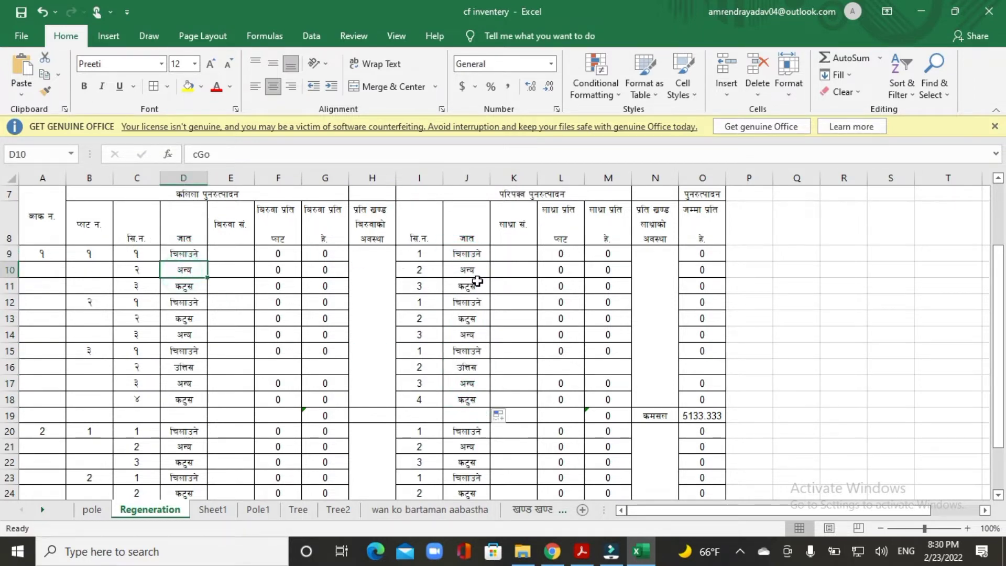
click(475, 274)
click(194, 370)
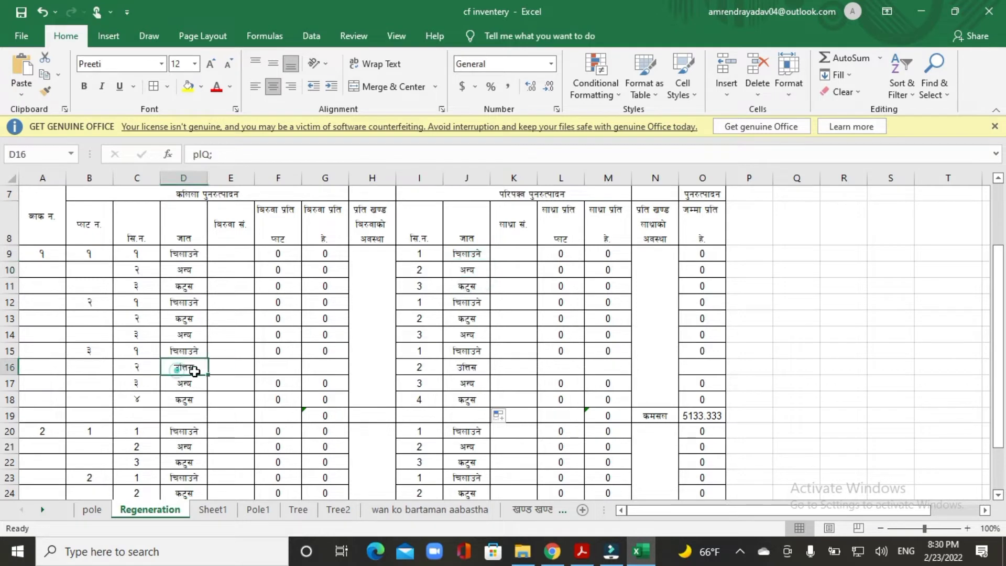
click(463, 366)
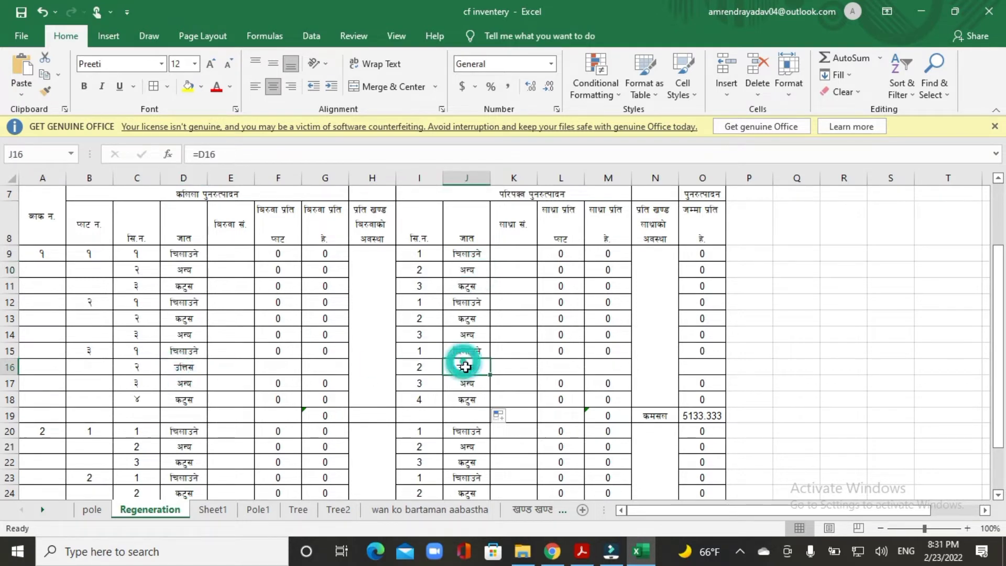
Step: Enter the plot 1 seedling counts 3, 4 and 5 in E9 to E11
click(232, 257)
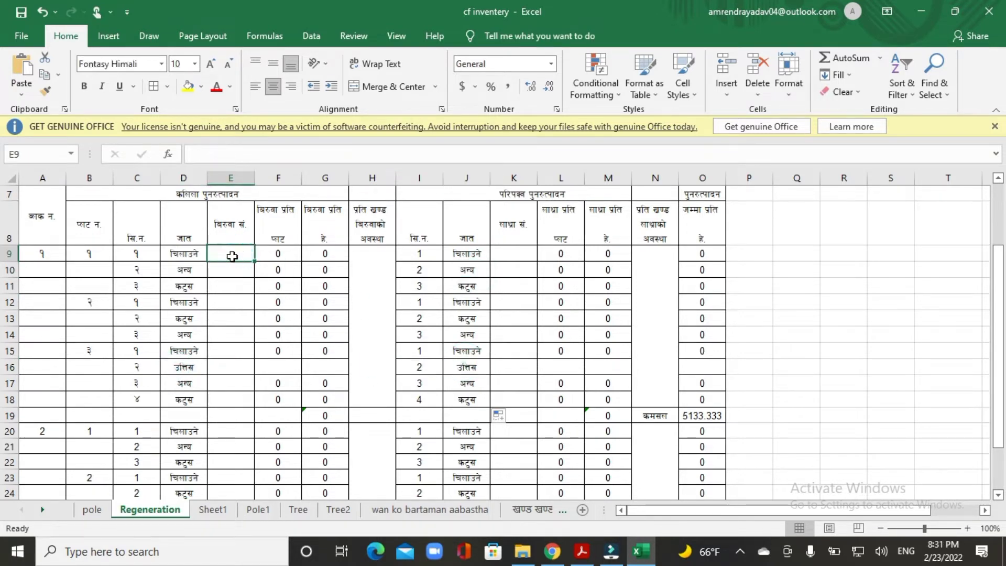
text(1)
key(Return)
text(4)
key(Return)
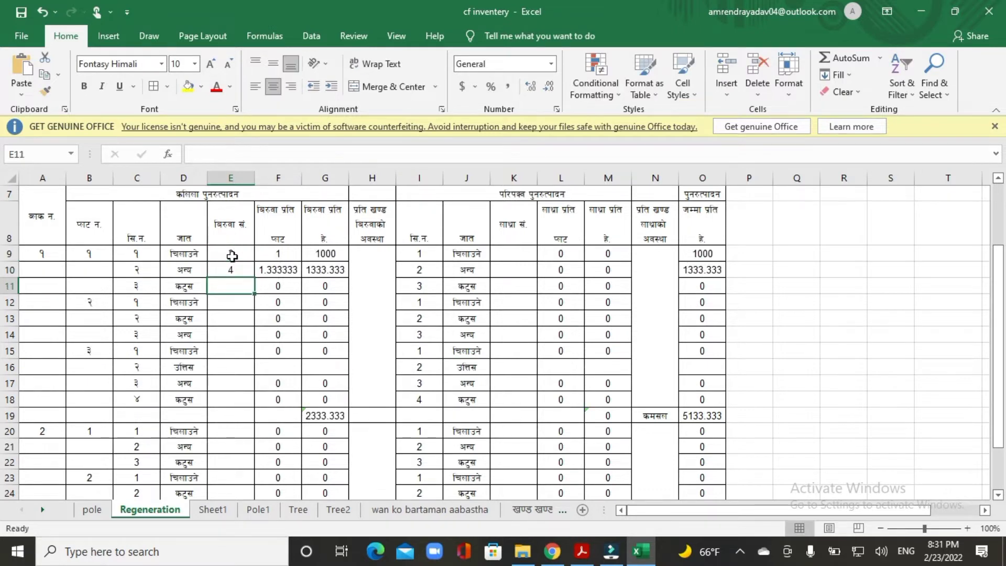
text(5)
key(Return)
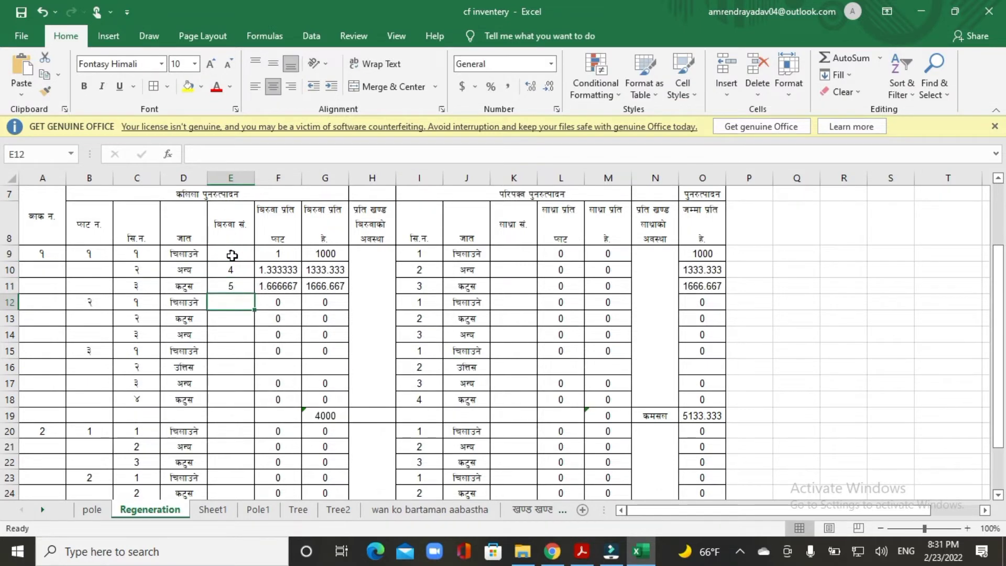
Step: Enter the plot 2 seedling counts 2, 6 and 7 in E12 to E14
text(2)
key(Return)
text(6)
key(Return)
text(7)
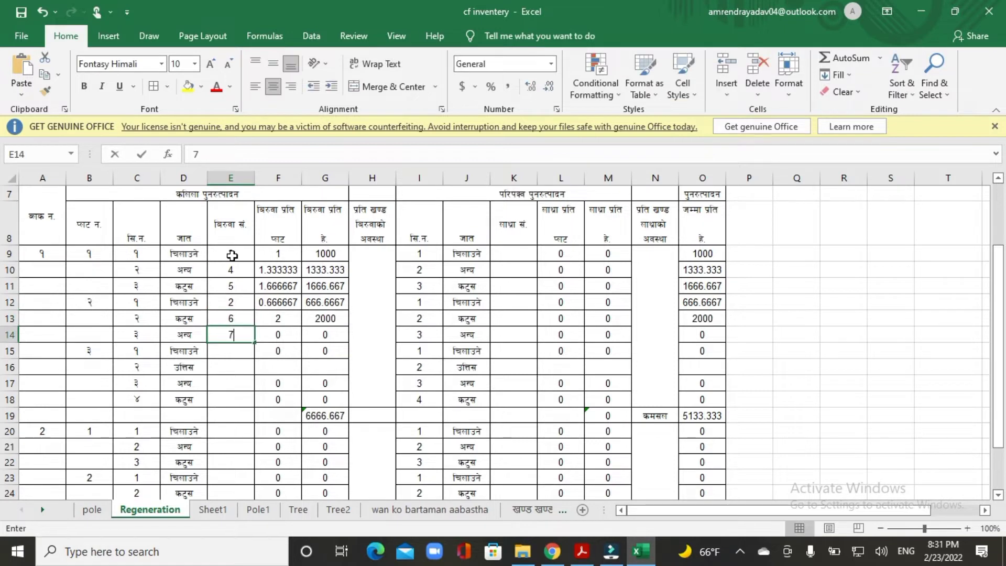
key(Return)
Step: Enter the plot 3 seedling counts 9, 10, 1 and 2 in E15 to E18
text(9)
key(Return)
text(1)
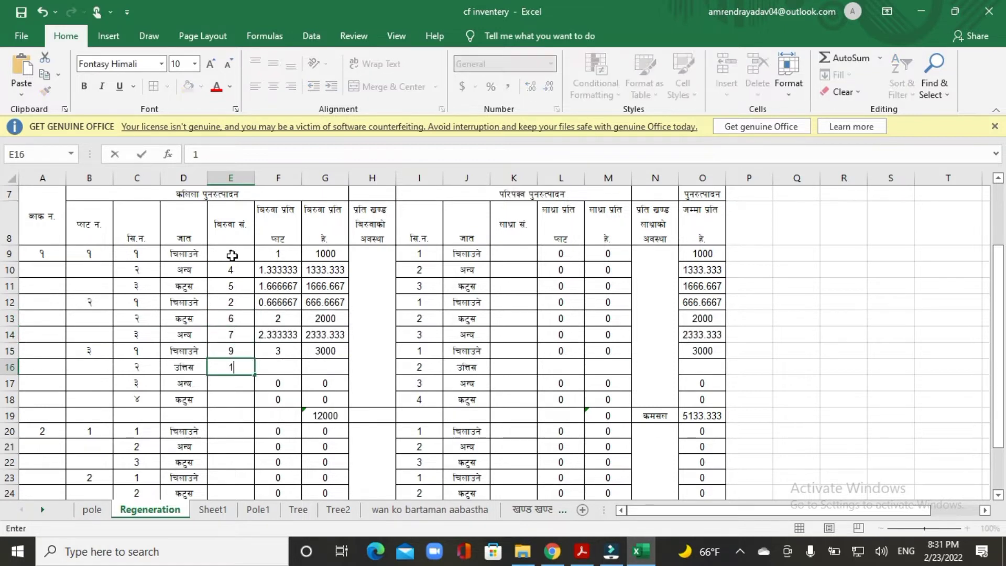
text(0)
key(Return)
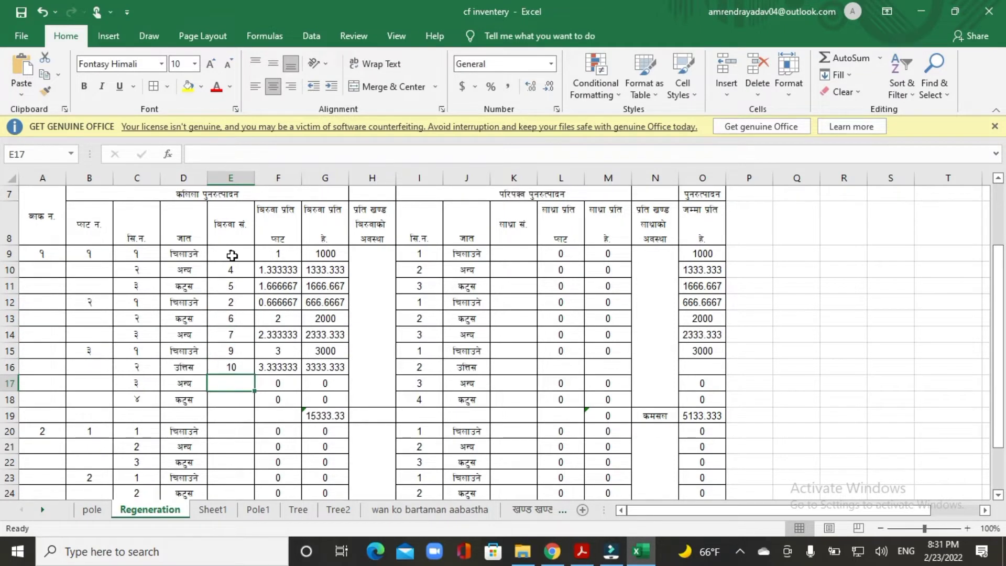
text(1)
key(Return)
text(2)
key(Return)
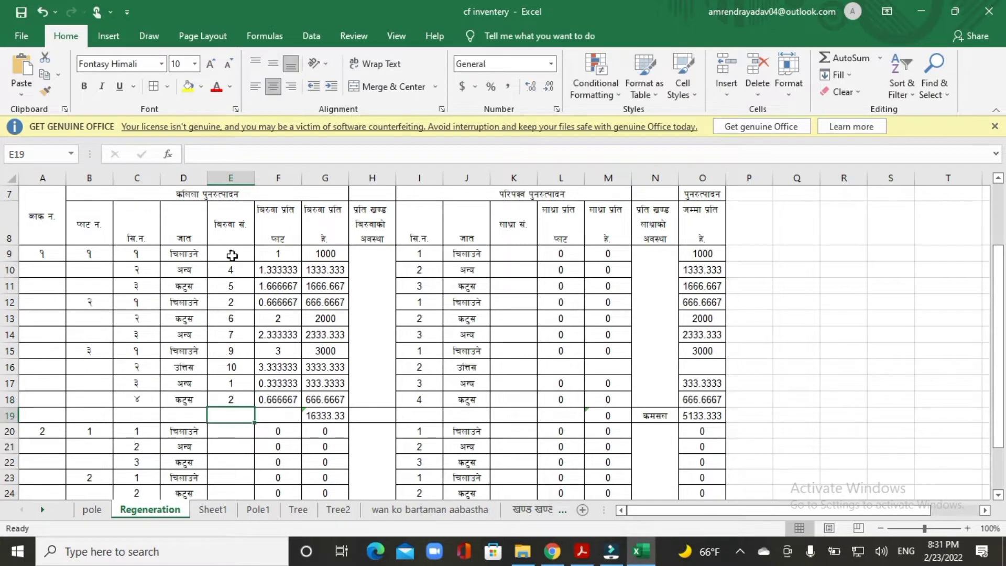
Step: Enter the plot 1 sapling counts 2, 3 and 4 in K9 to K11
click(522, 255)
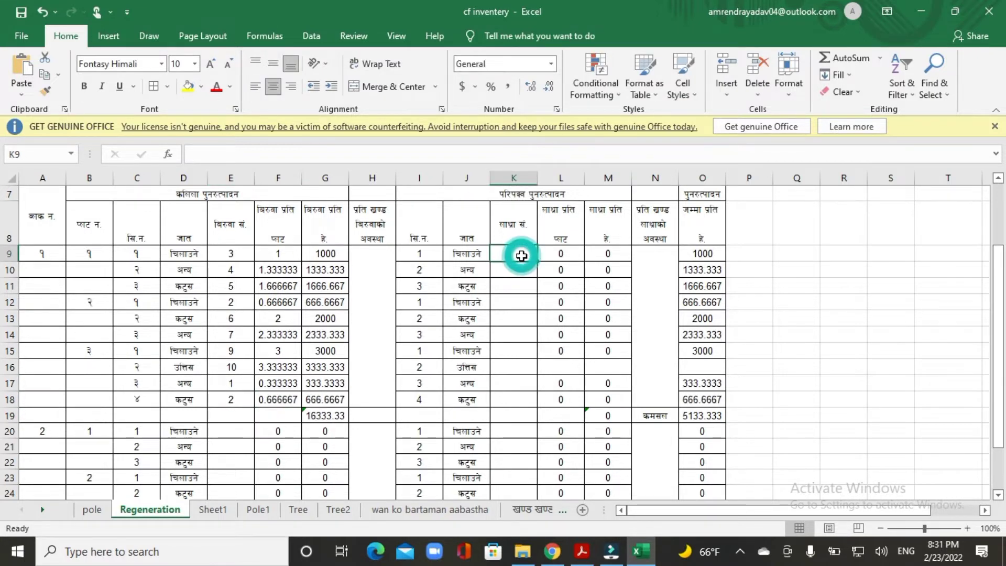
text(2)
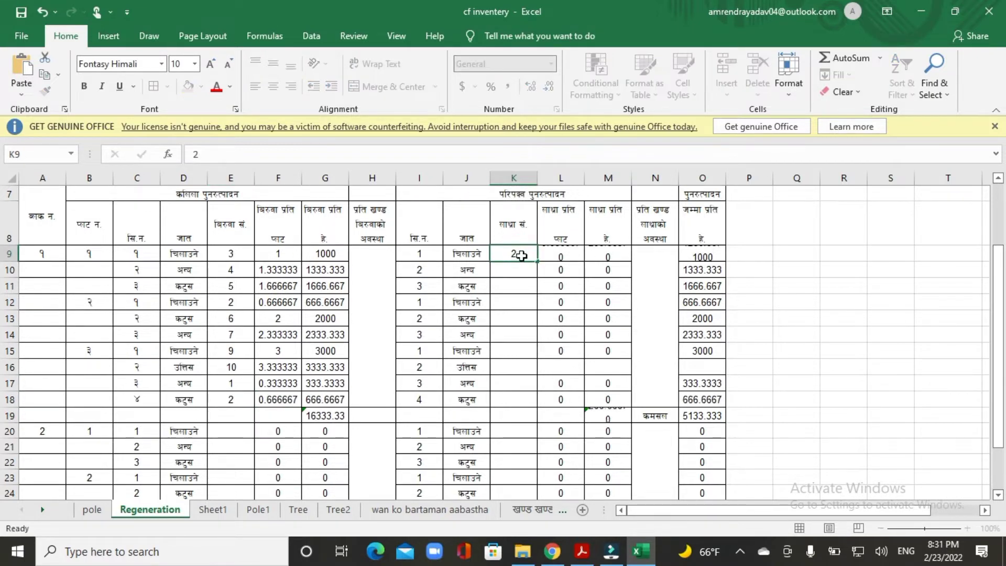
key(Return)
text(3)
key(Return)
text(4)
key(Return)
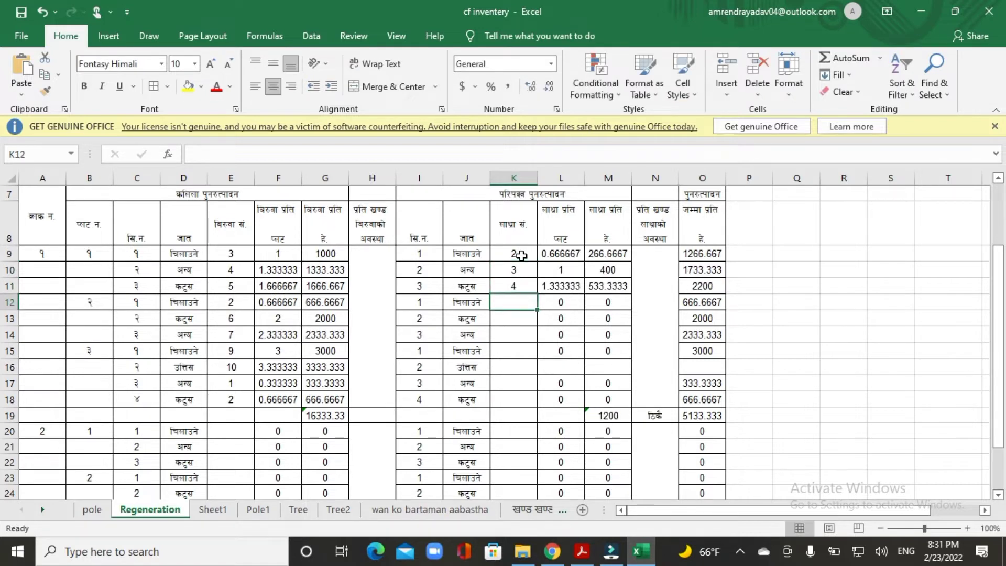
Step: Enter the plot 2 sapling counts 2, 1 and 0 in K12 to K14
text(2)
key(Return)
text(1)
key(Return)
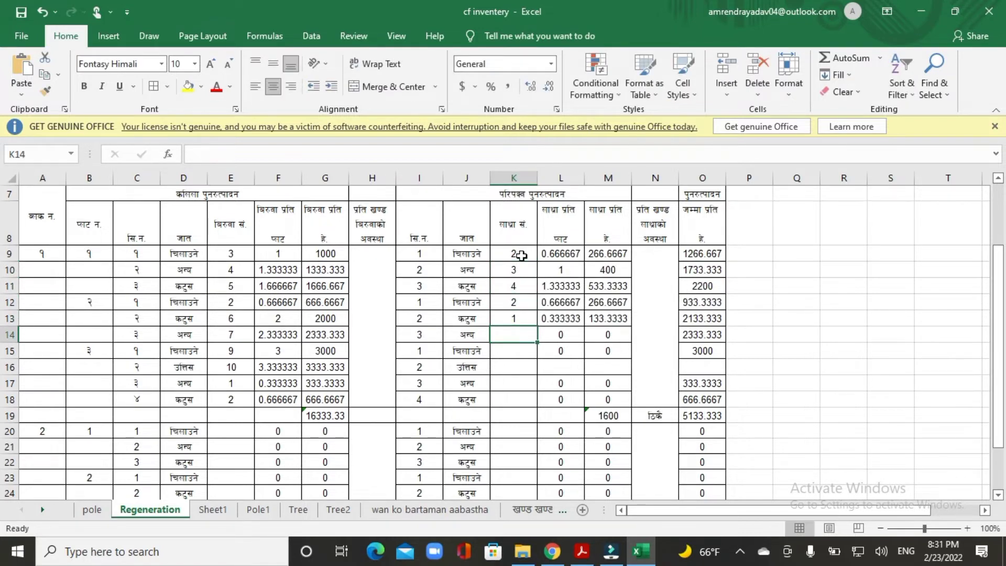
text(0)
key(Return)
Step: Enter the plot 3 sapling counts 2, 0, 0 and 1 in K15 to K18
text(2)
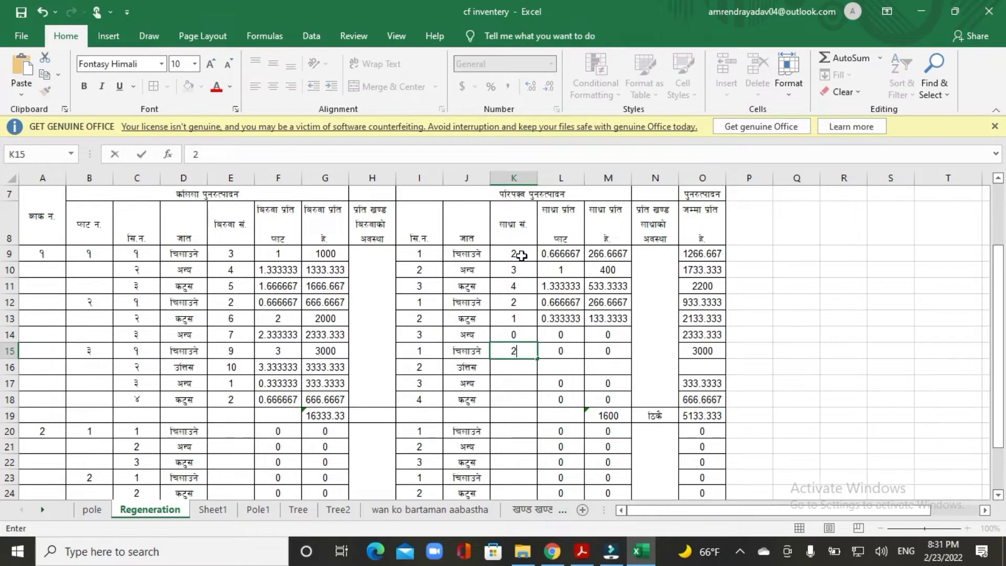
key(Return)
text(0)
key(Return)
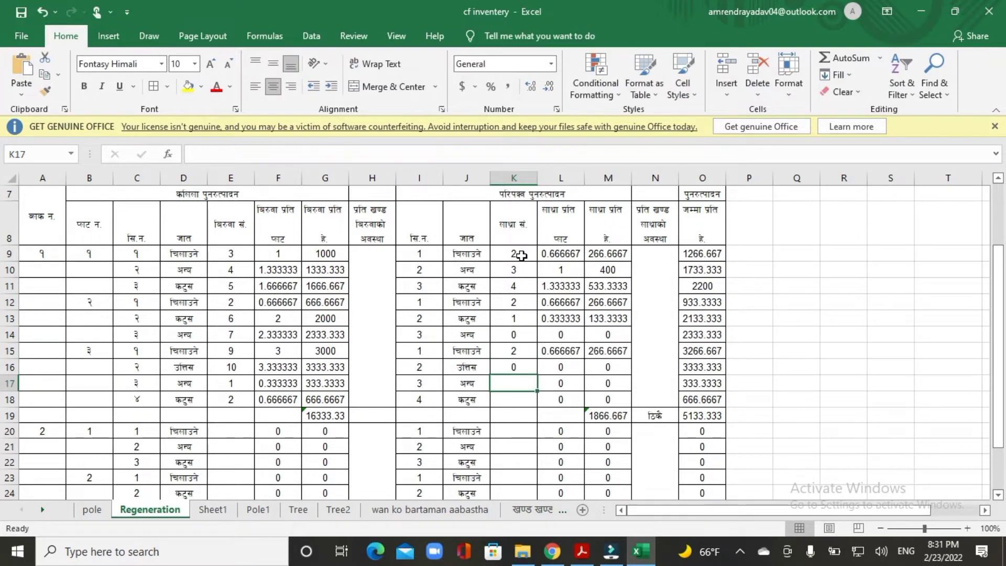
text(0)
key(Return)
text(1)
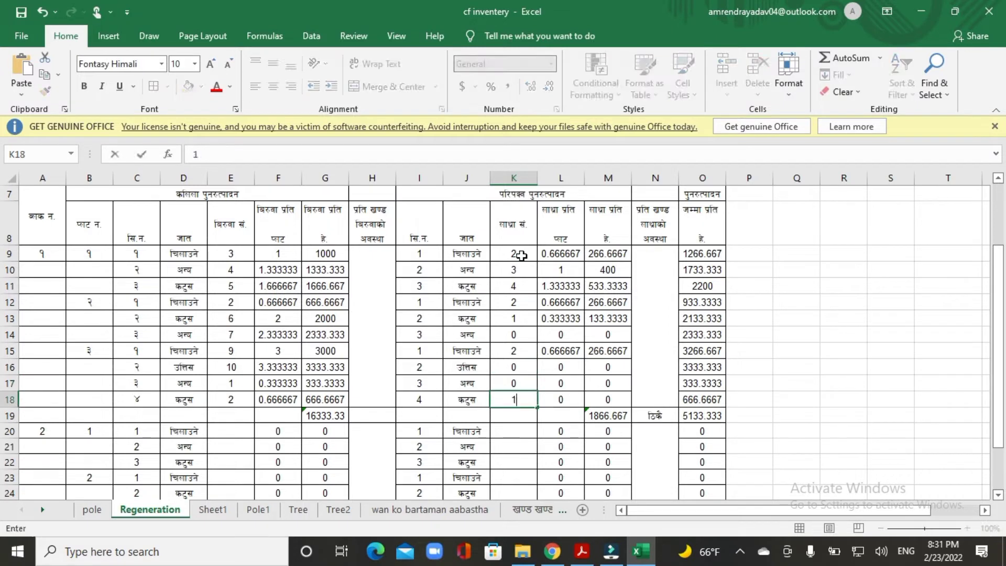
key(Return)
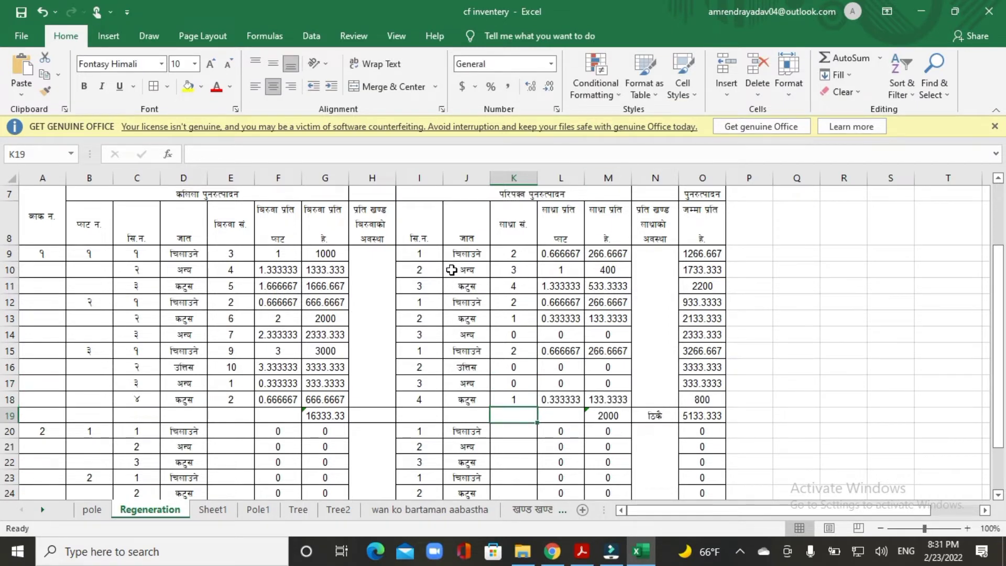
Step: Examine the seedling count in E9, the per-plot formula in F9, the per-hectare formulas in G9 and G10, and the block total in G19
click(225, 258)
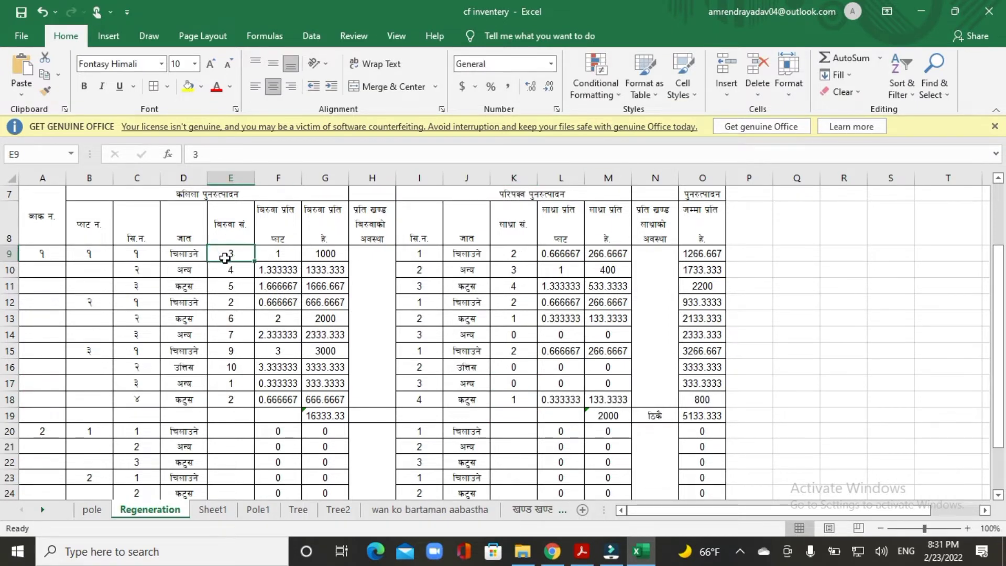
key(Right)
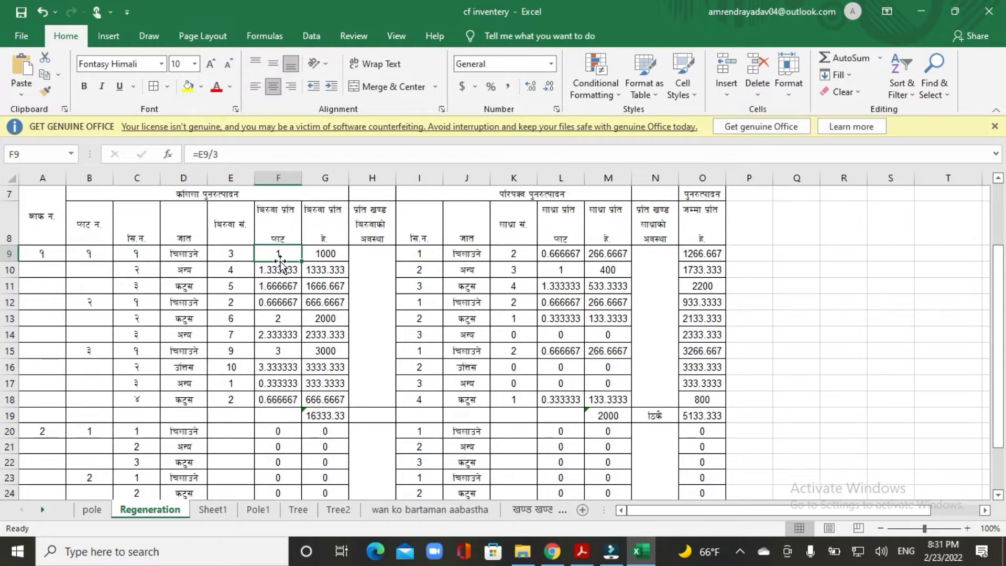
click(325, 254)
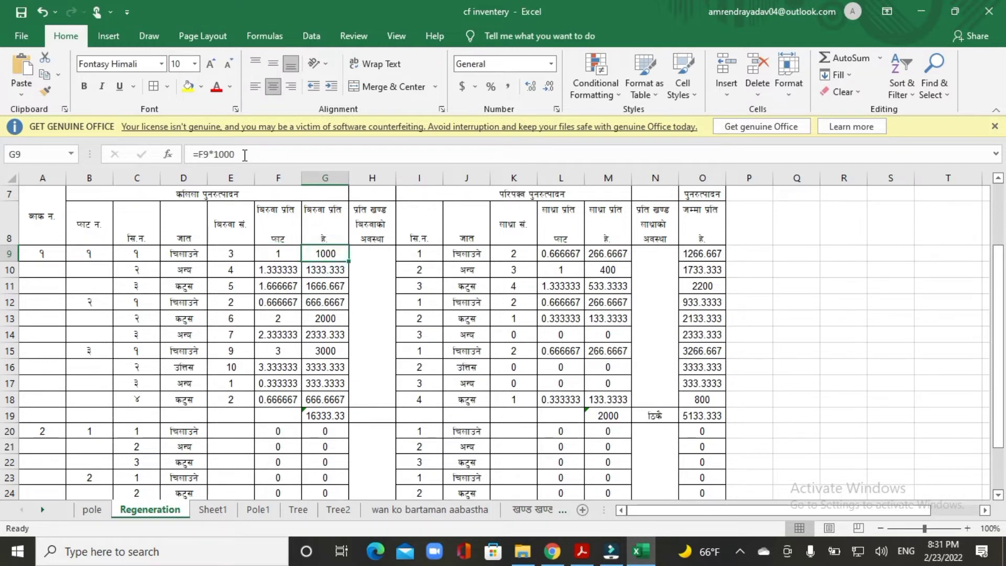
click(279, 257)
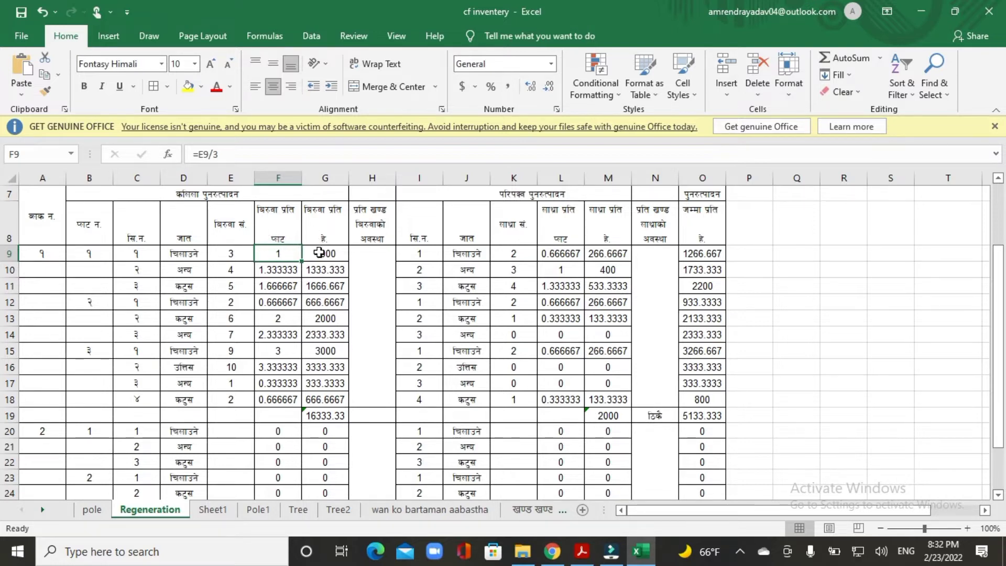
click(324, 256)
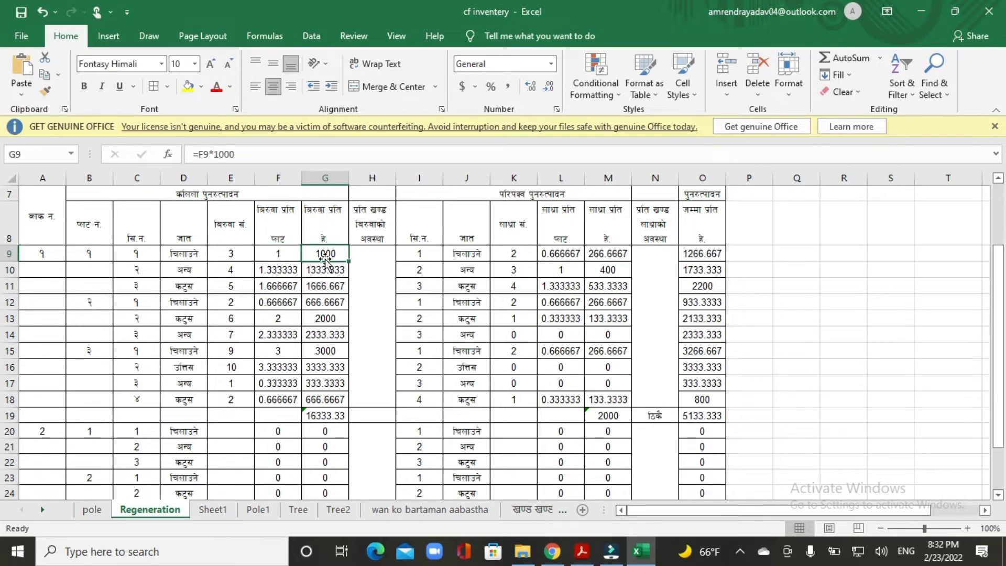
click(325, 269)
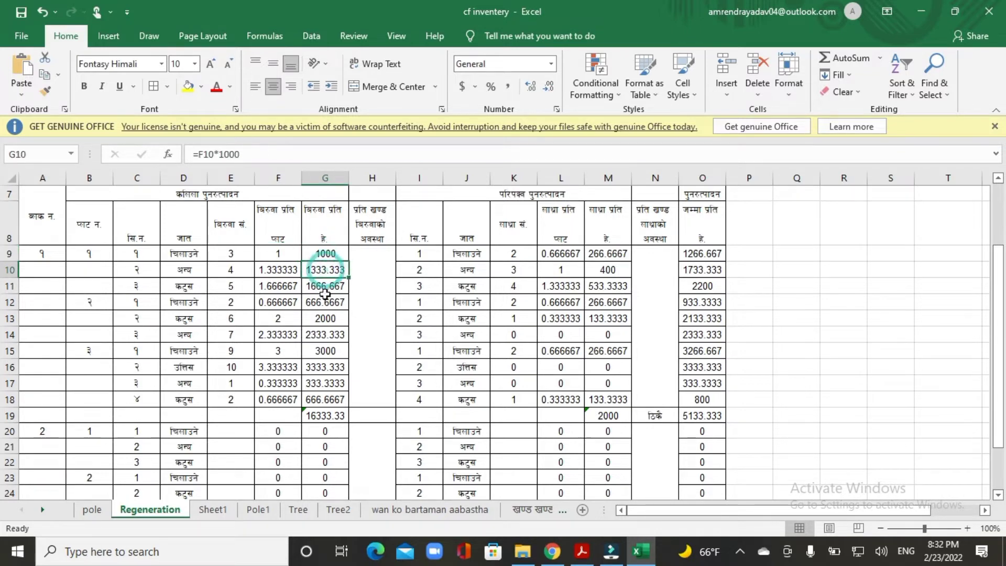
click(321, 415)
Step: Copy the sapling condition IF formula from N19 into the block 1 seedling condition cell H19
click(370, 416)
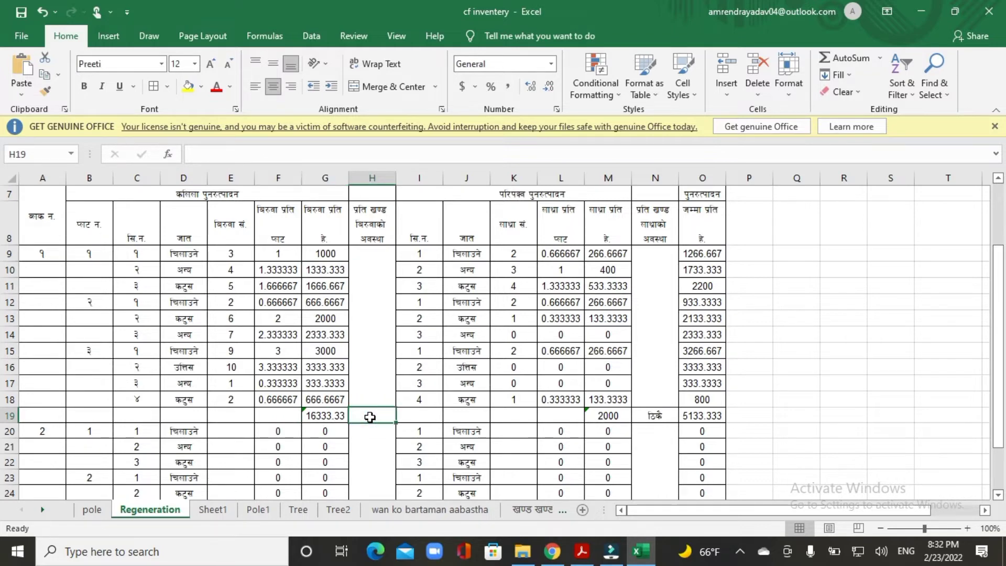
scroll(370, 416, down, 2)
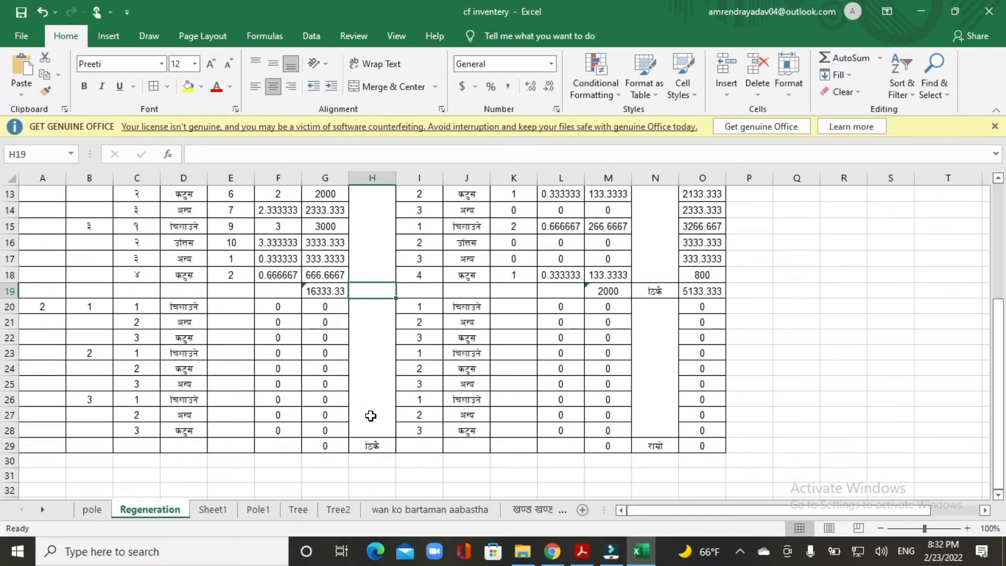
click(372, 445)
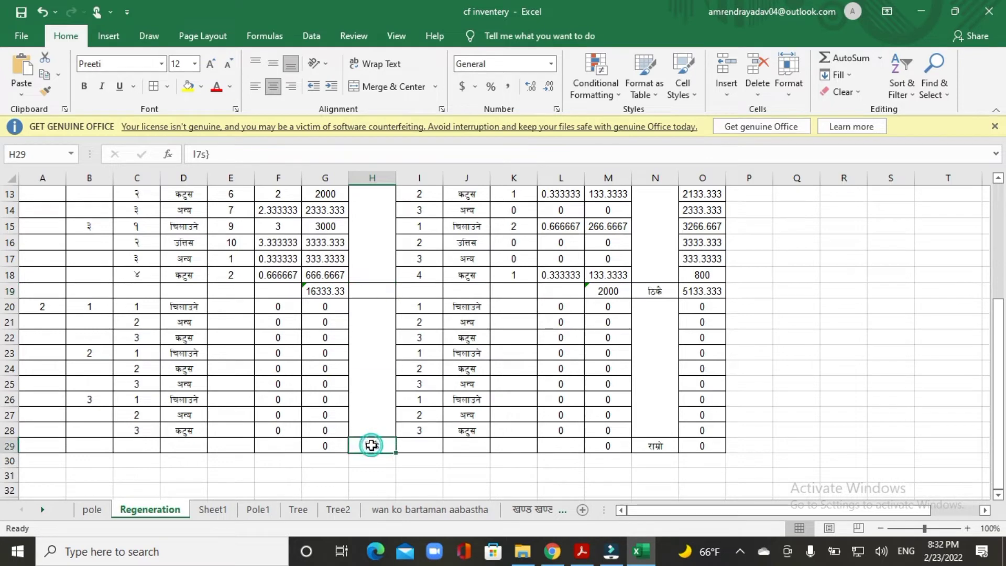
scroll(372, 444, up, 3)
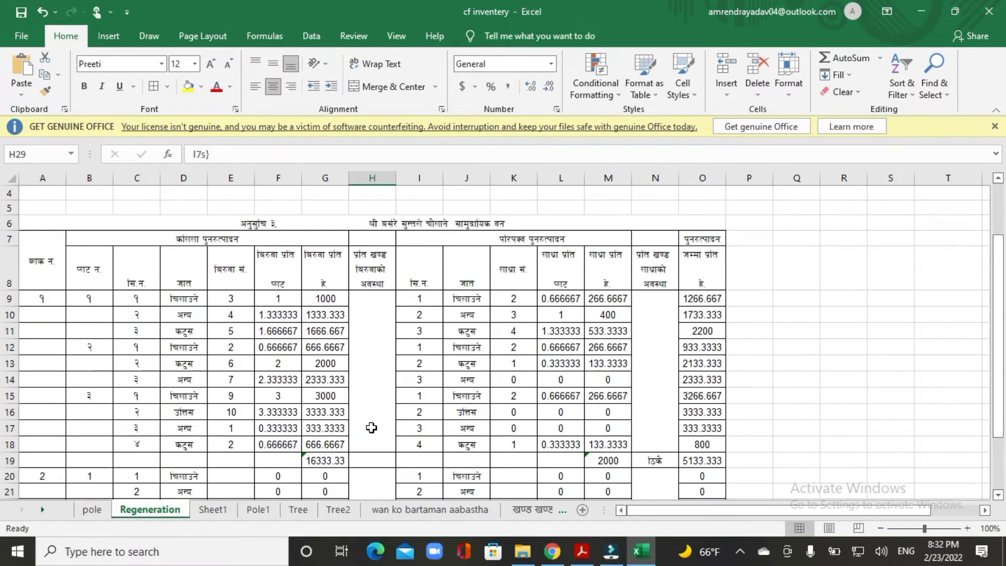
click(655, 461)
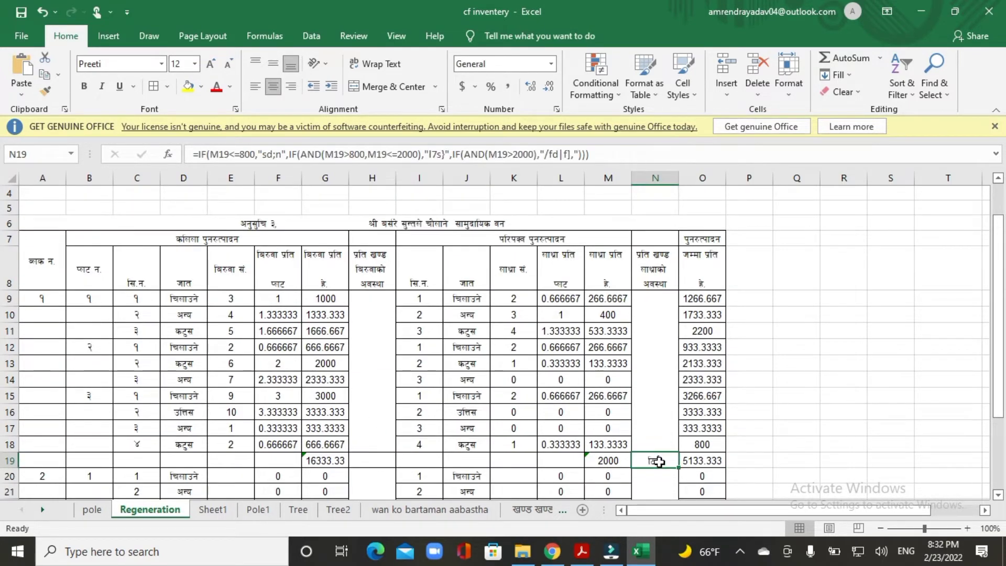
key(ctrl+c)
click(372, 460)
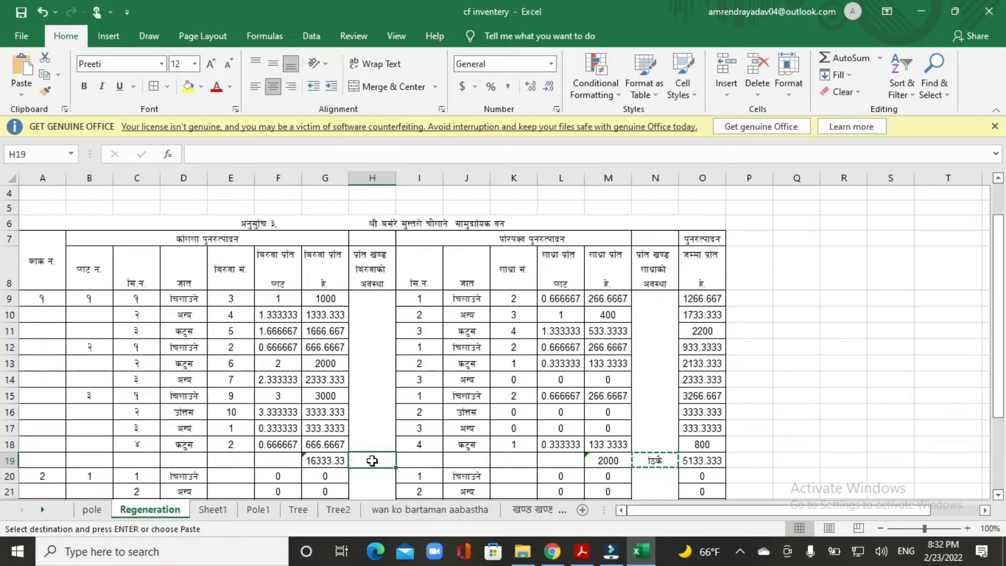
key(ctrl+v)
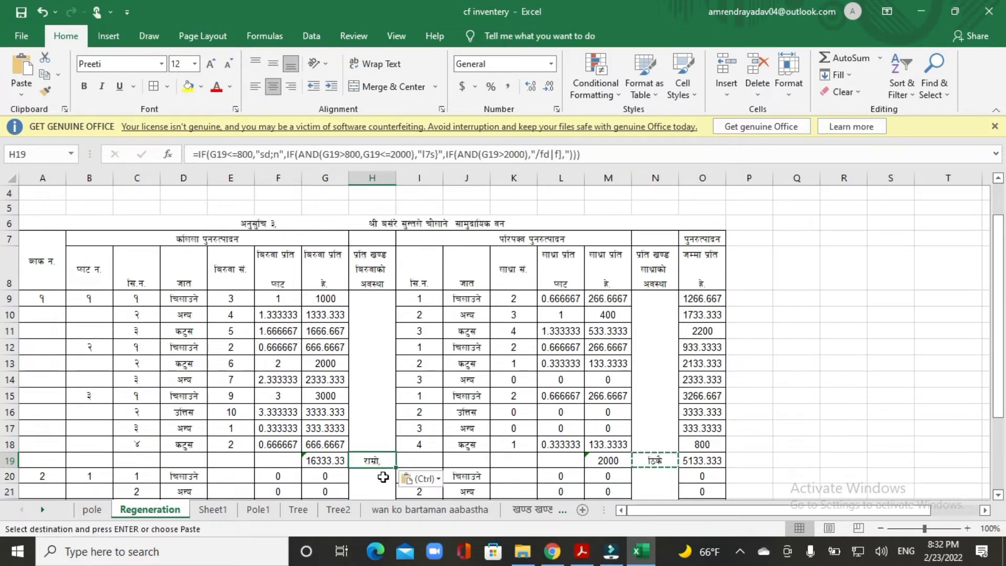
Step: In the H19 seedling condition formula, set the first threshold to G19<=2000 and the middle range's lower limit to G19>2000
click(242, 155)
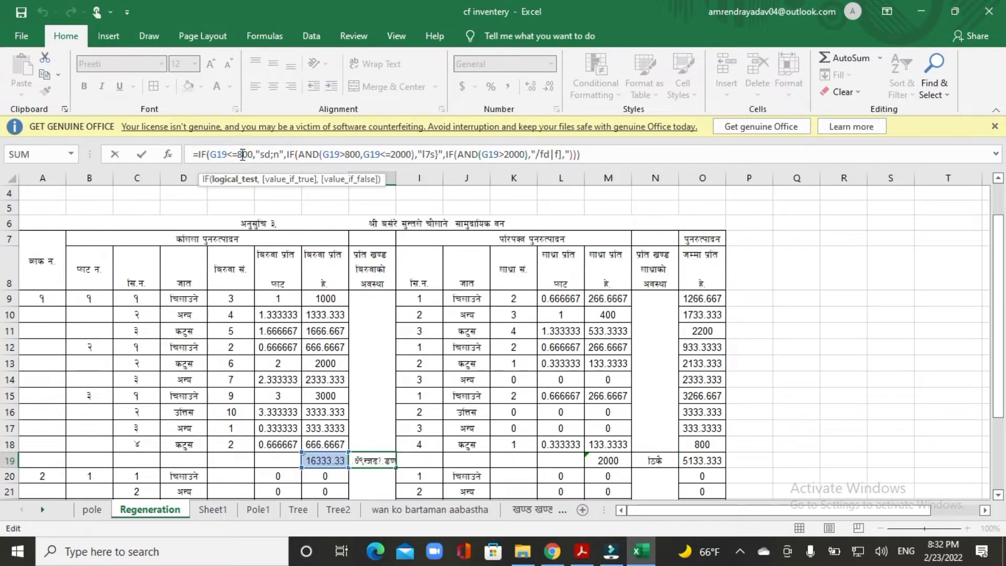
key(BackSpace)
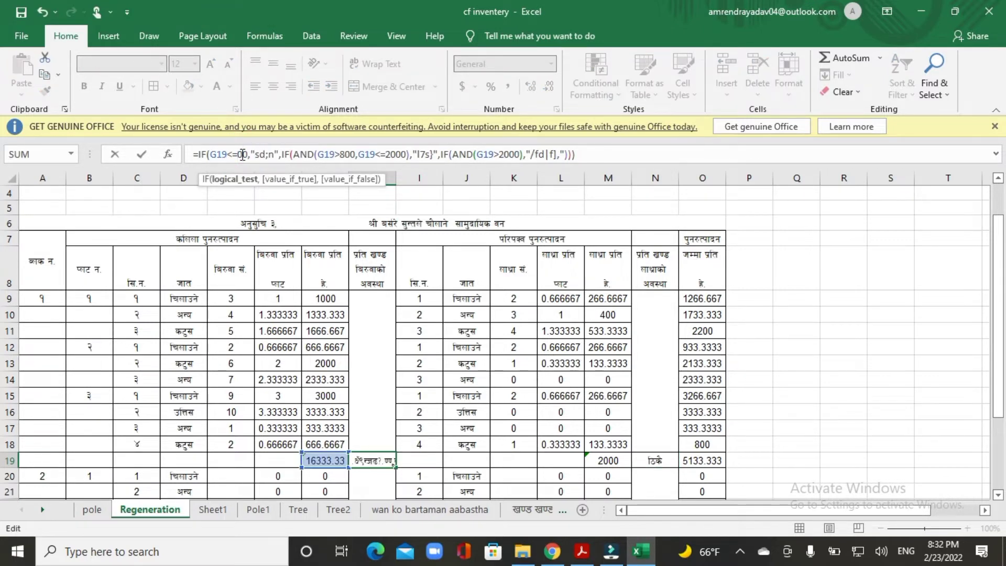
text(200)
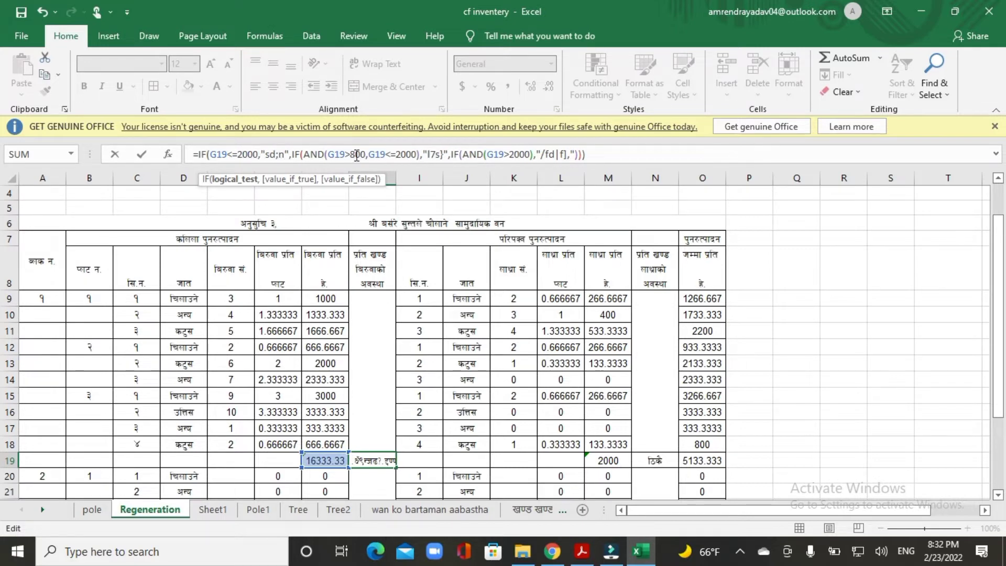
key(BackSpace)
text(2)
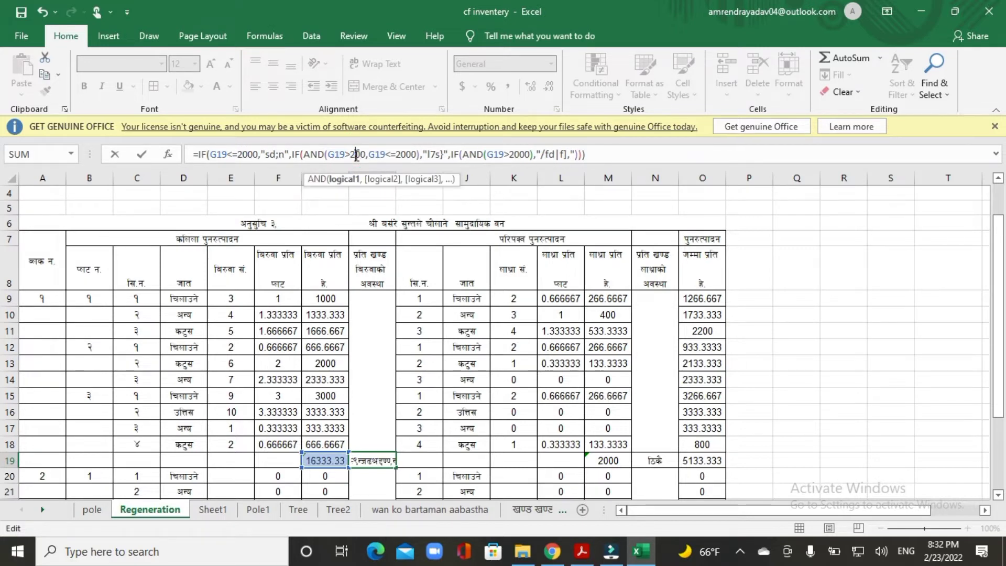
text(0)
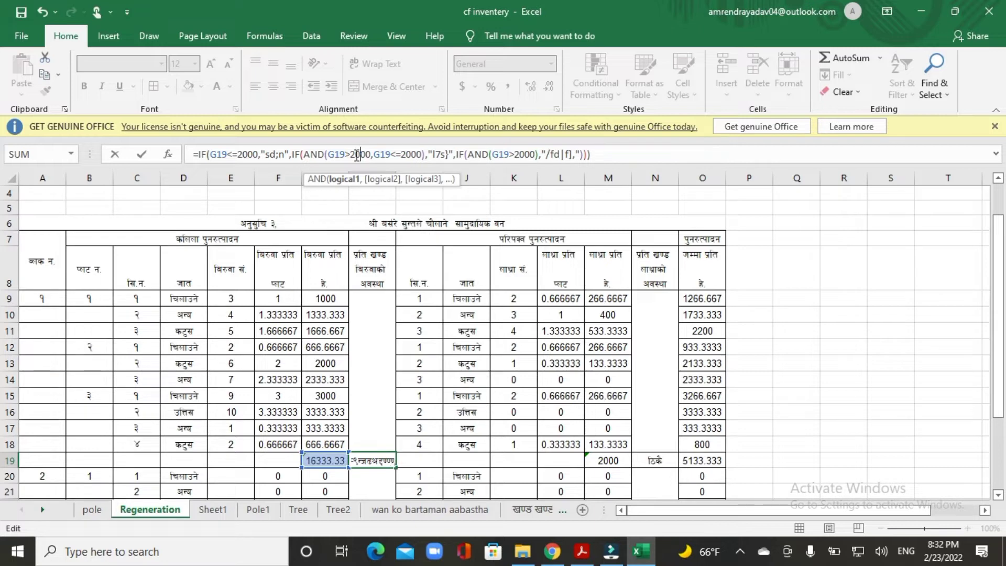
Step: Set the middle range's upper limit to G19<=5000 and the last condition to G19>5000 in the H19 formula
click(405, 154)
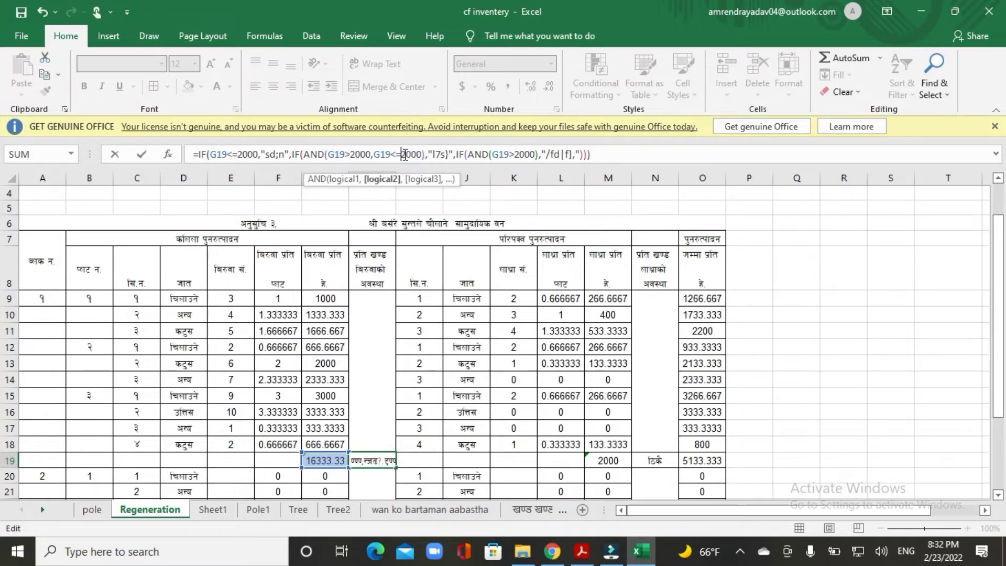
key(Delete)
text(5)
click(520, 154)
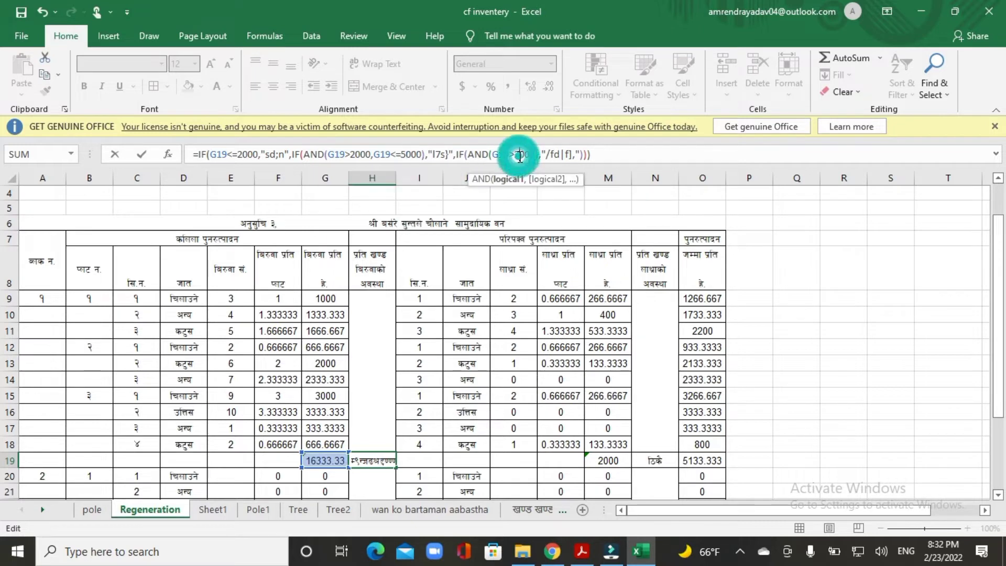
key(BackSpace)
text(5)
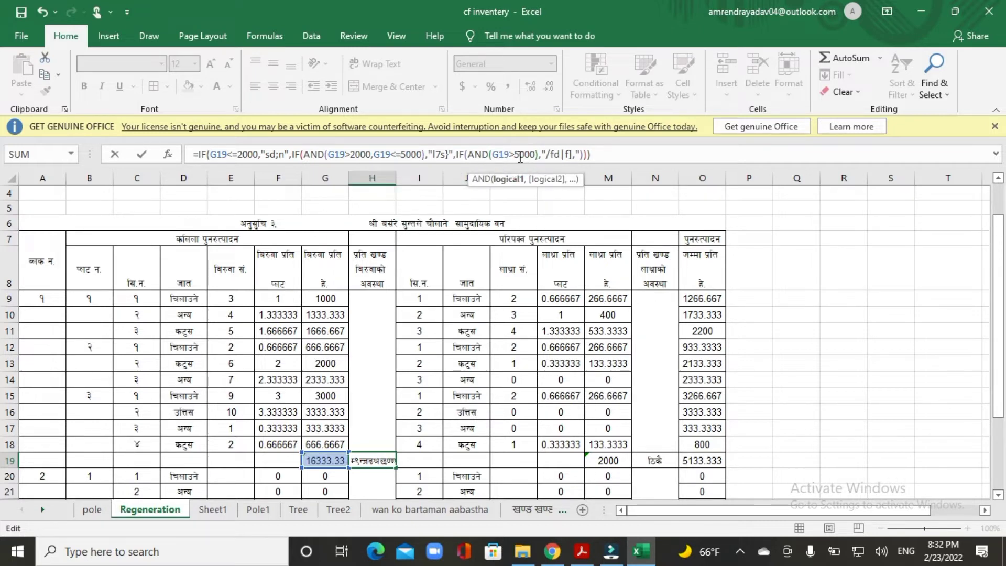
key(Return)
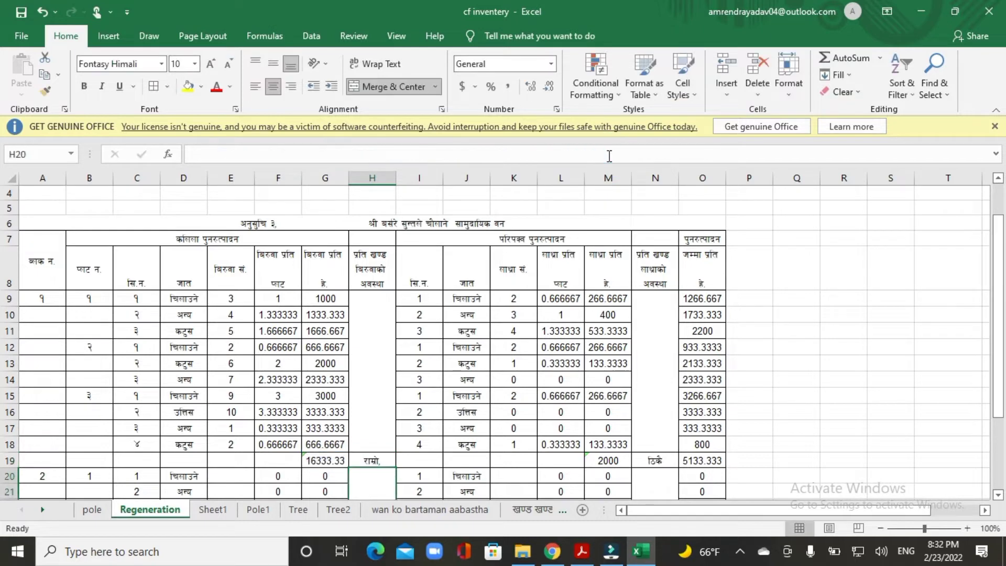
Step: Review the condition formula in H19, the seedling formulas in F9, G9 and F10, and the count in E10
click(376, 461)
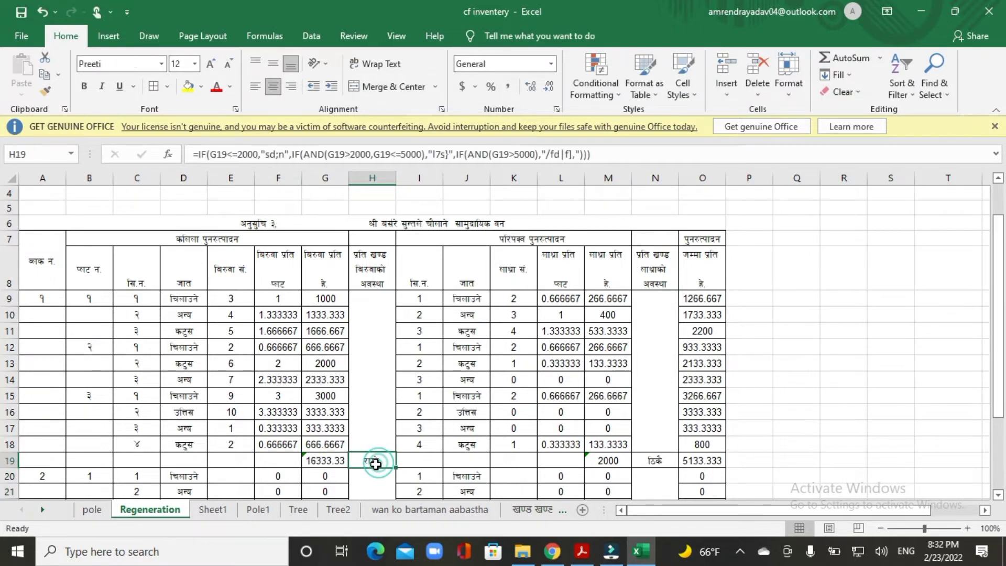
scroll(333, 413, down, 1)
click(270, 254)
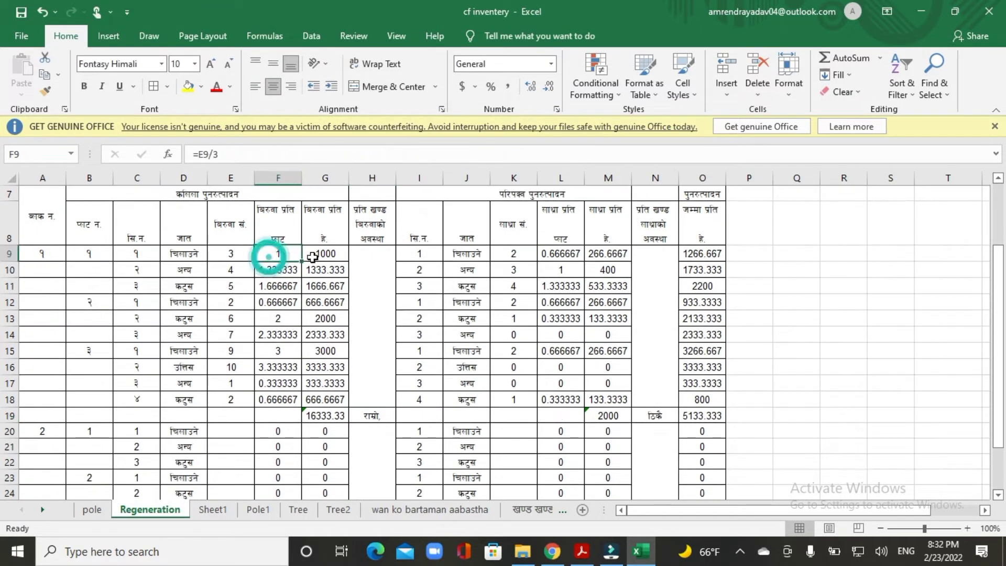
click(316, 257)
click(291, 270)
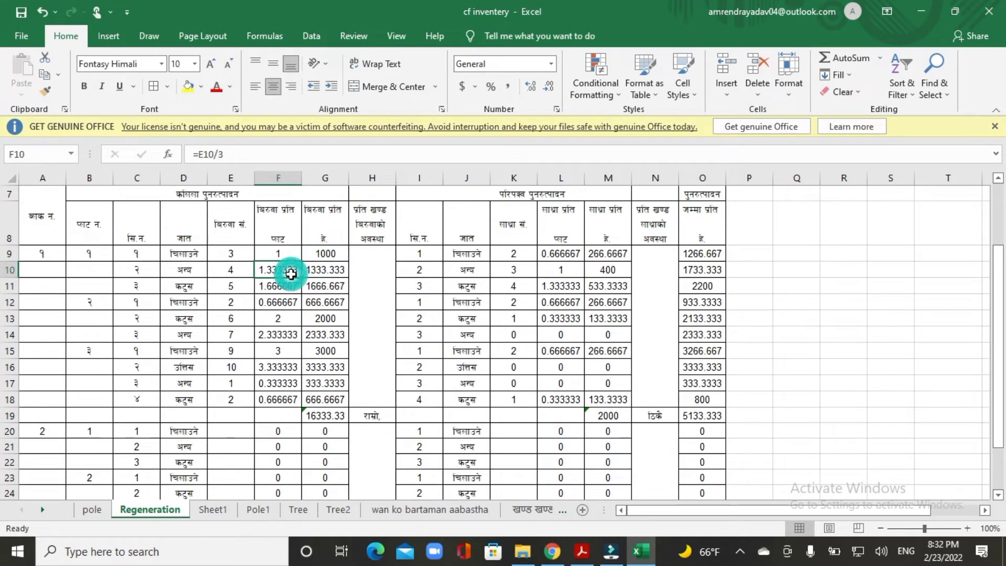
click(226, 274)
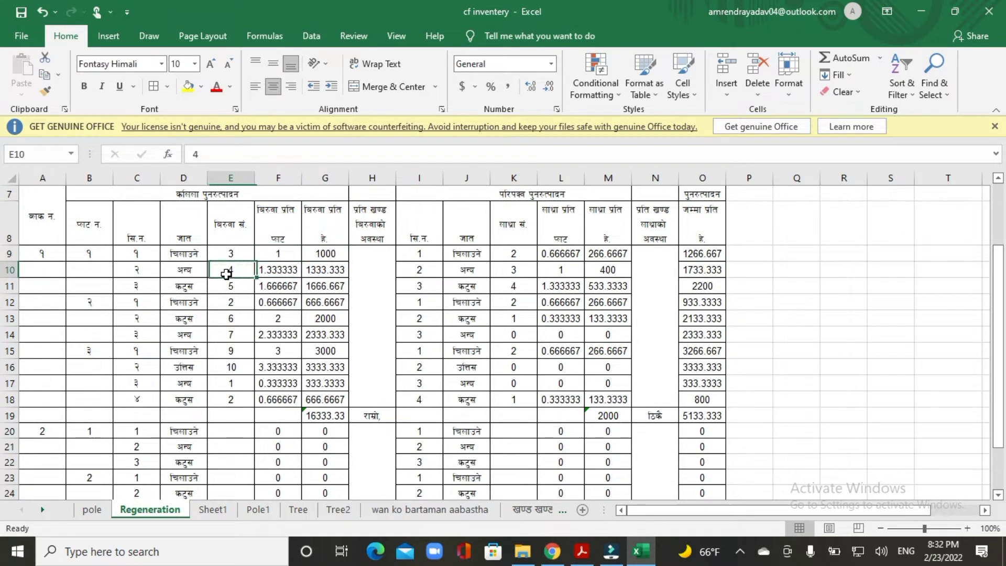
click(290, 273)
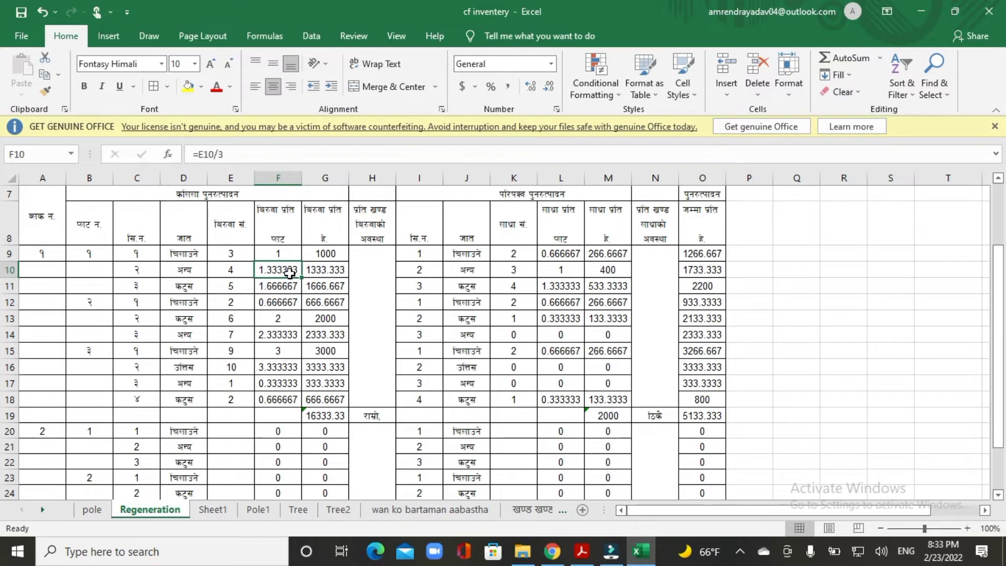
Step: Clear the block 1 seedling total in G19 and rebuild it with the SUM function over G9:G18
click(332, 416)
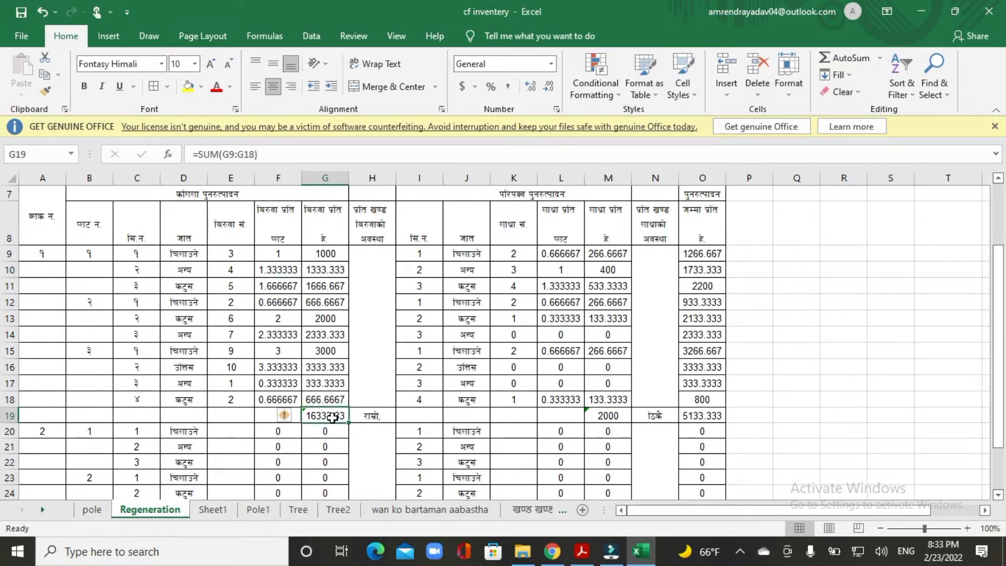
key(Delete)
text(=)
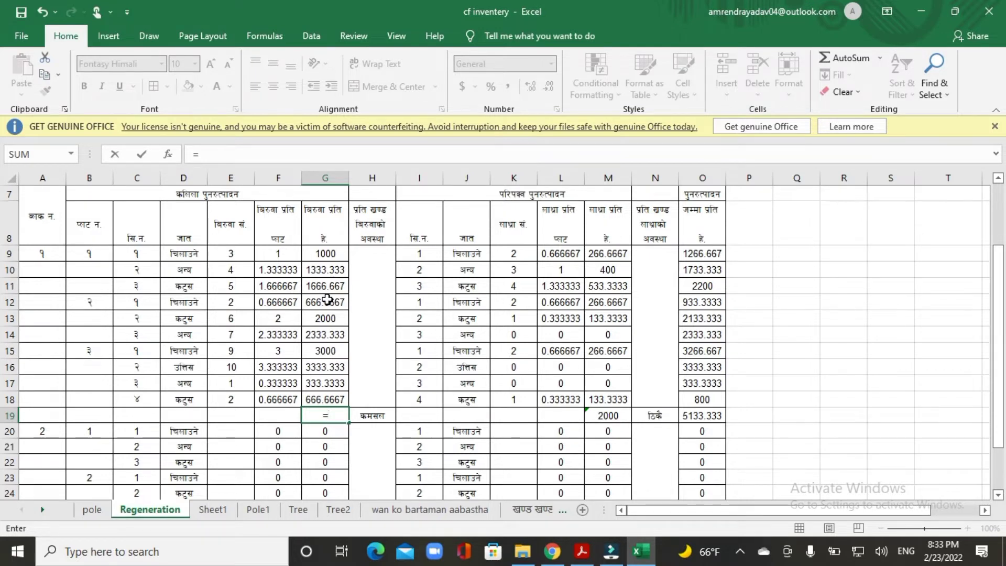
text(s)
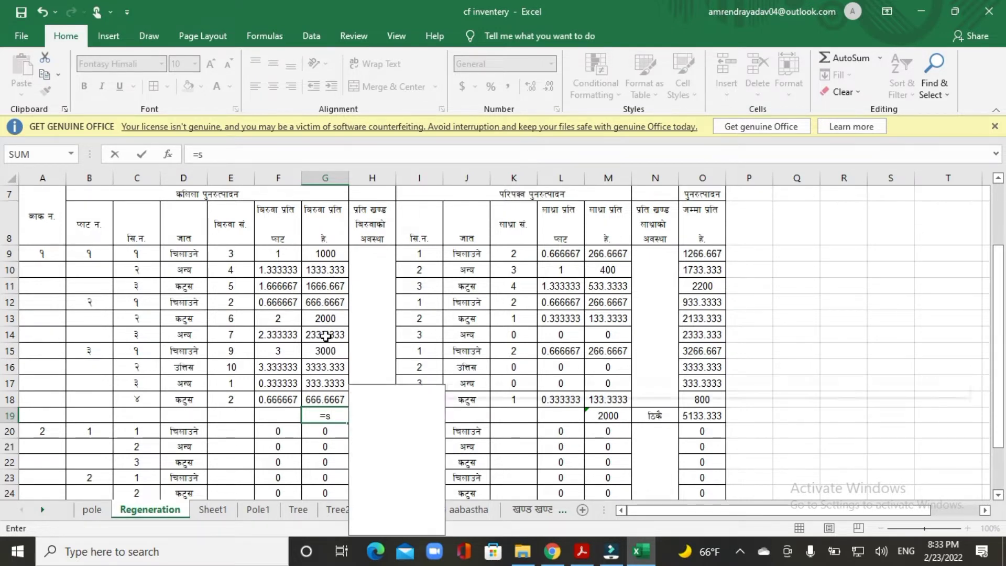
text(um)
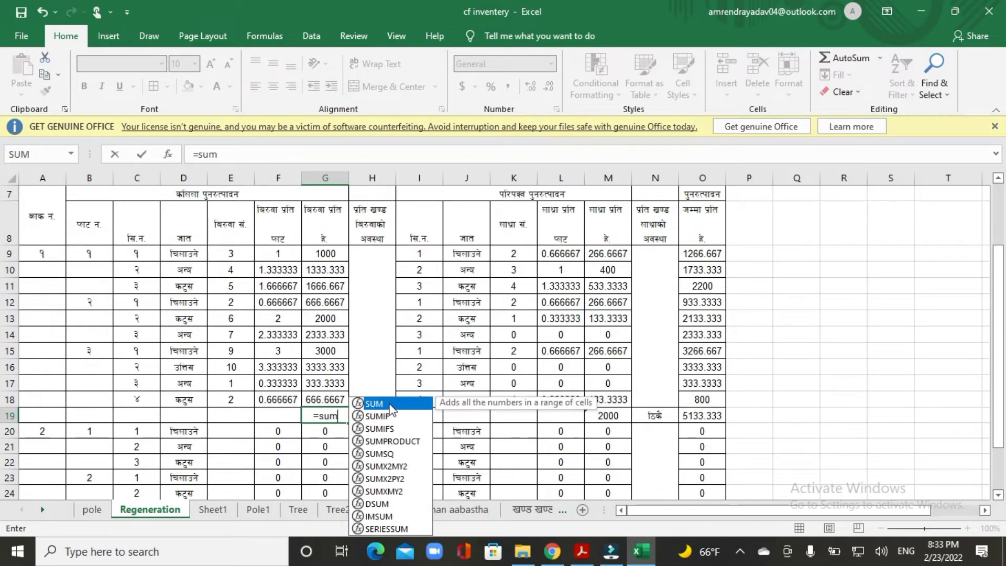
double_click(391, 404)
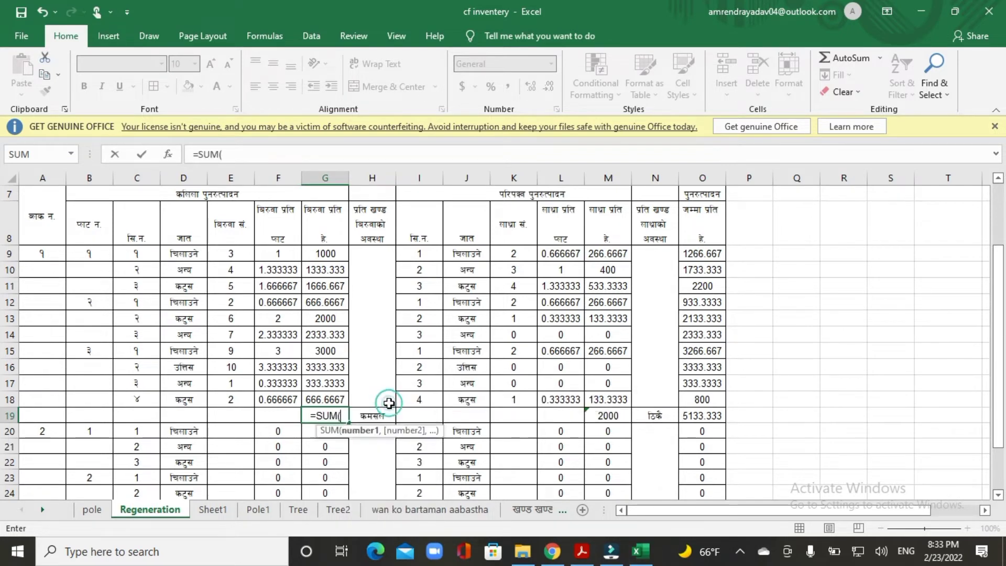
drag(325, 253, 326, 400)
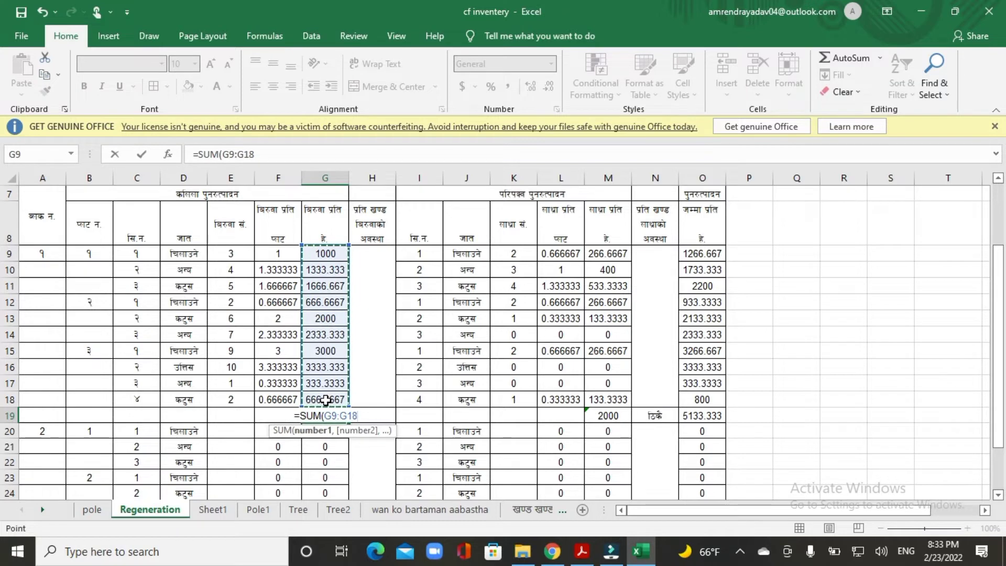
key(Return)
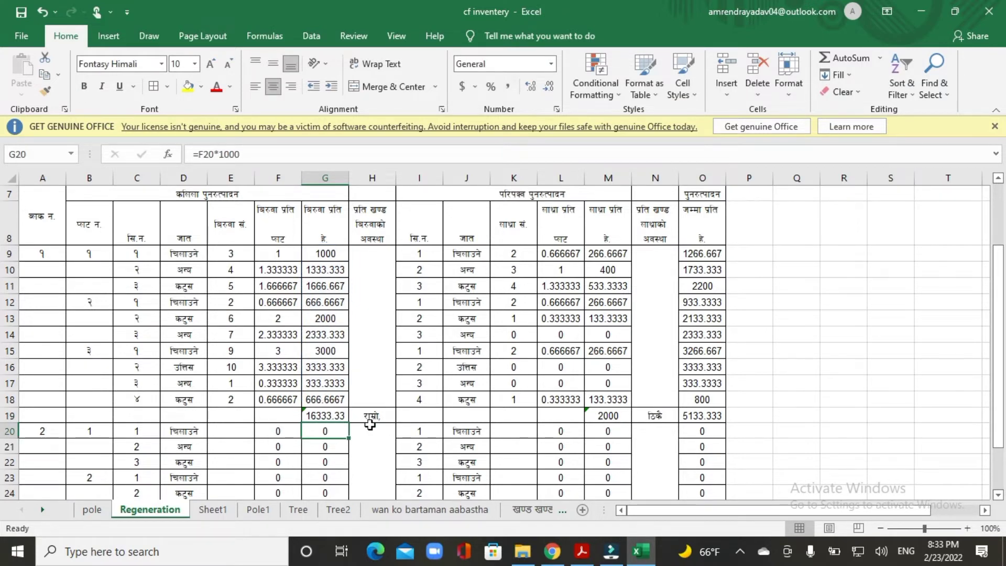
Step: Test the seedling condition formula by entering 2000 and 2001 in turn as the block 1 total in G19
click(336, 417)
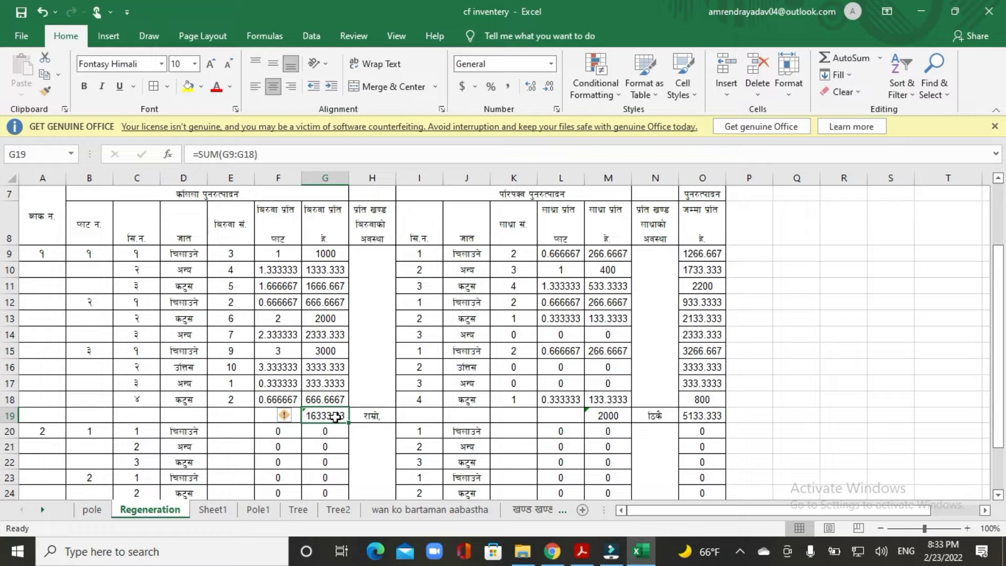
text(2000)
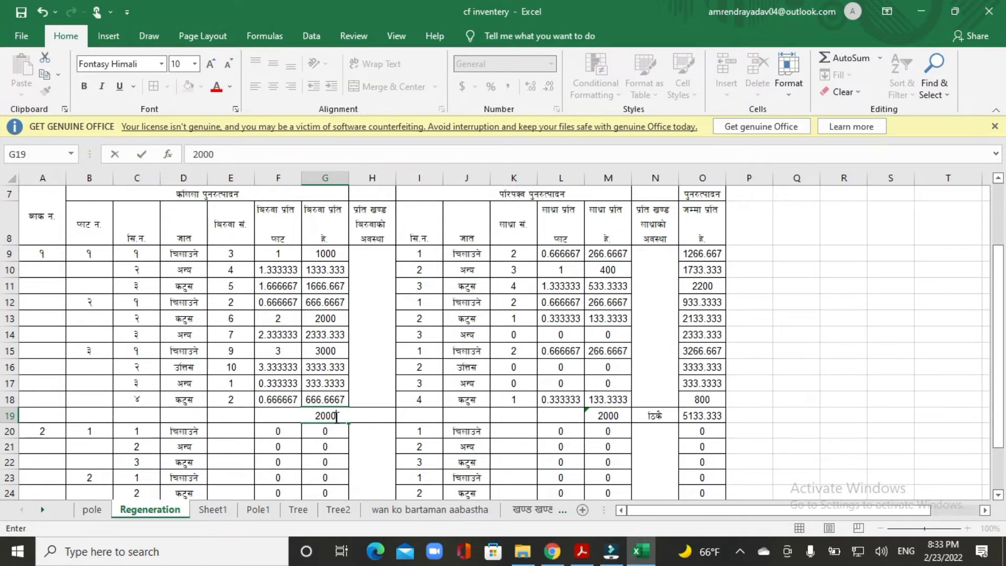
key(Return)
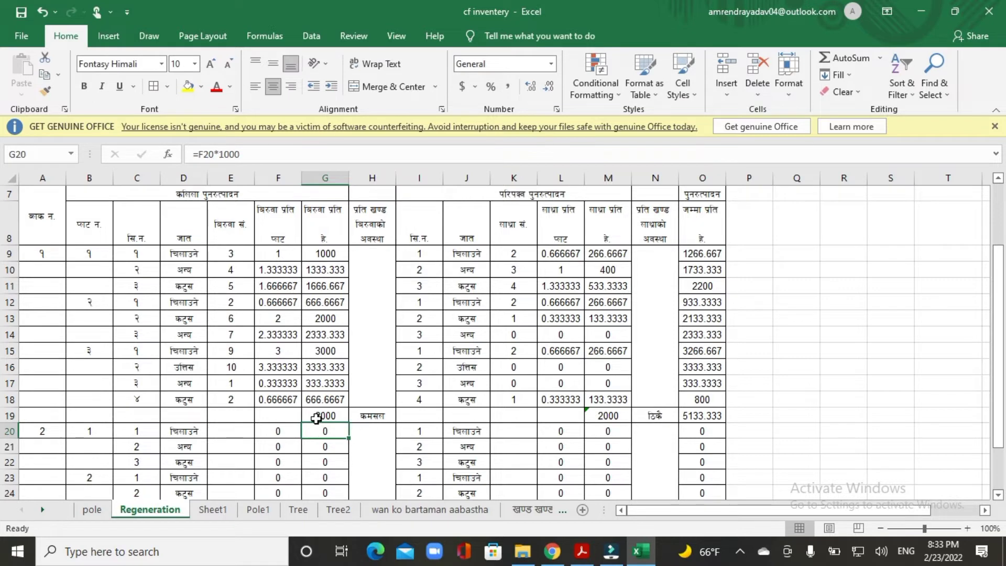
click(316, 416)
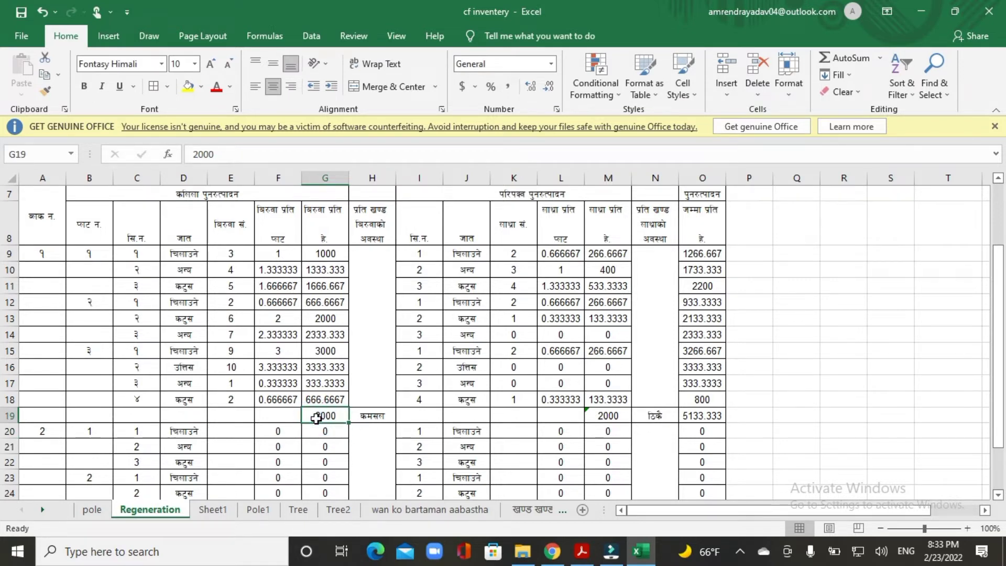
text(2)
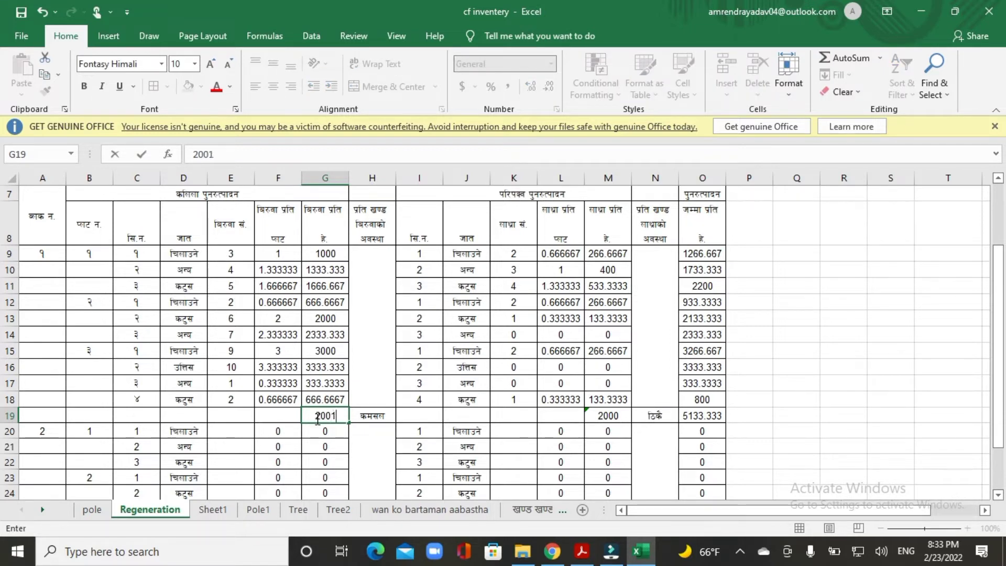
key(Return)
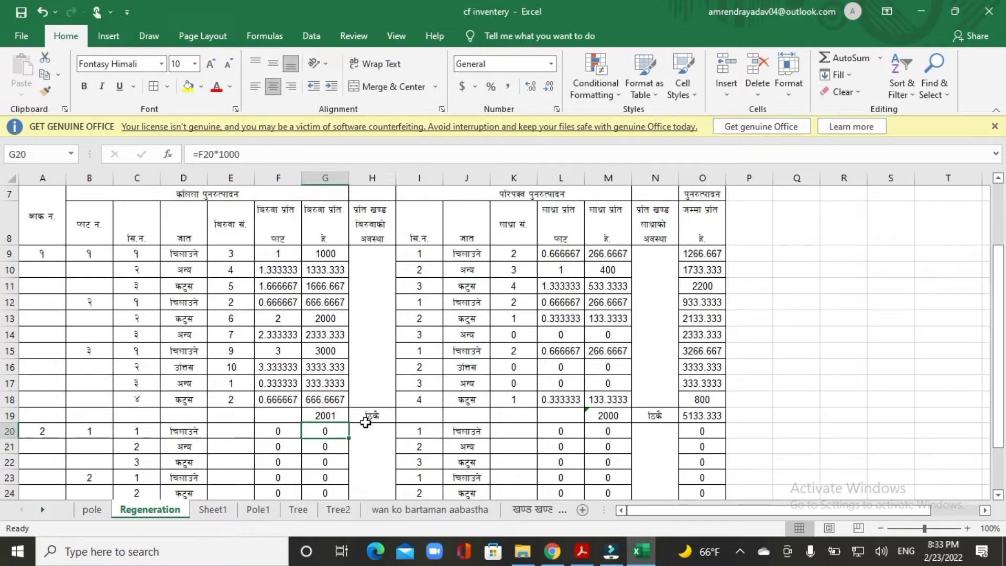
Step: Replace the test value in G19 with the block 1 seedling total formula =SUM(G9:G18)
click(324, 415)
key(Delete)
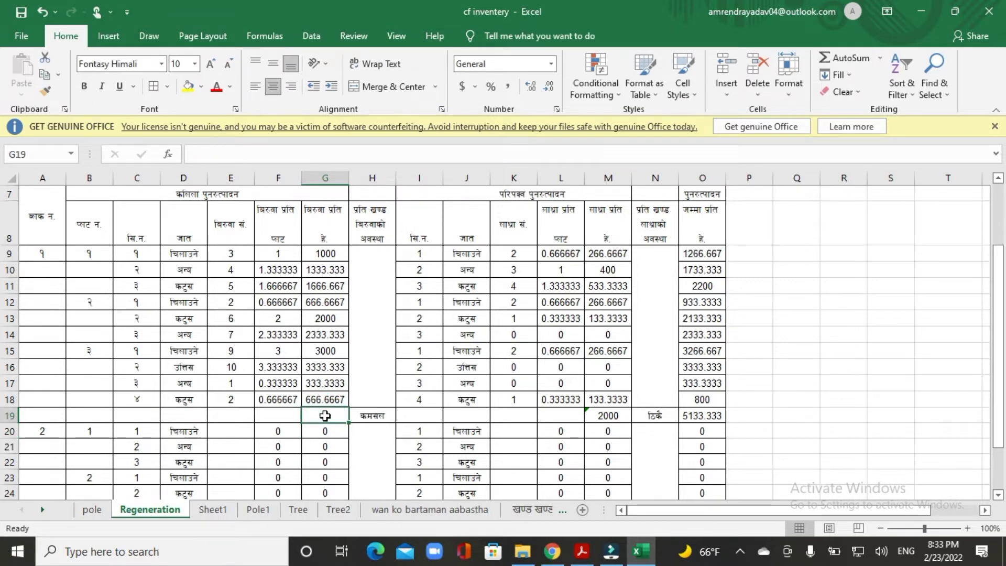
text(=)
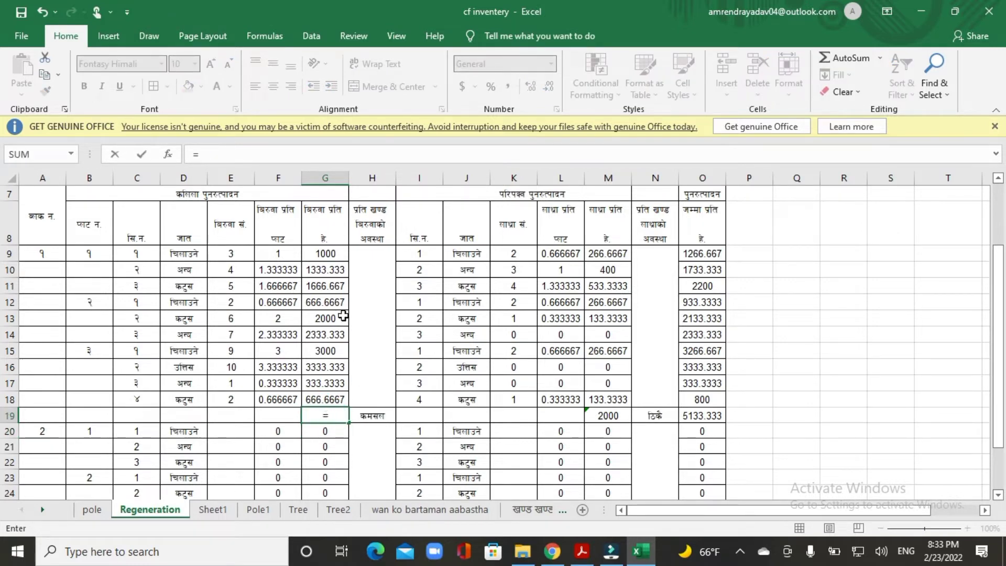
drag(325, 253, 326, 402)
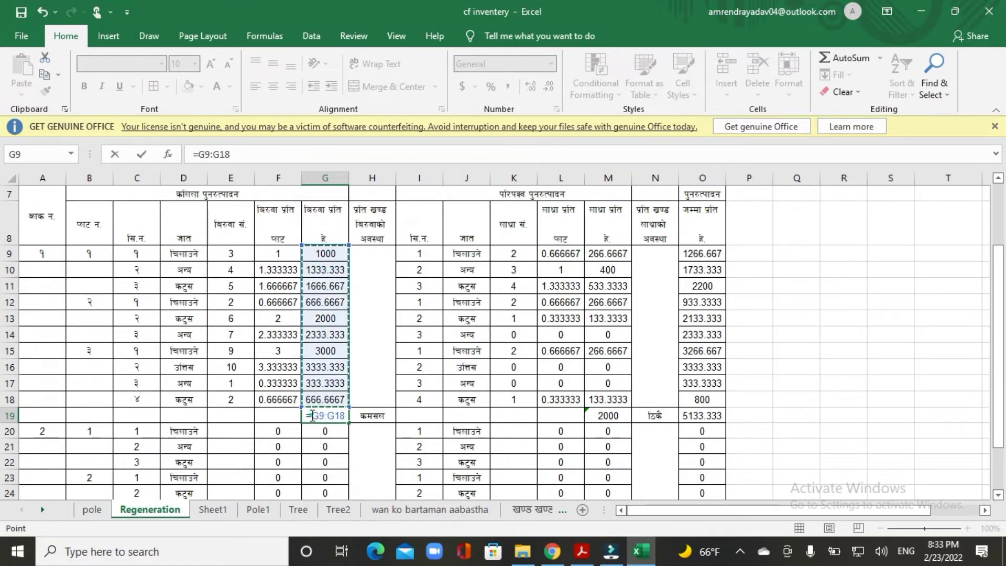
click(313, 416)
text(sum)
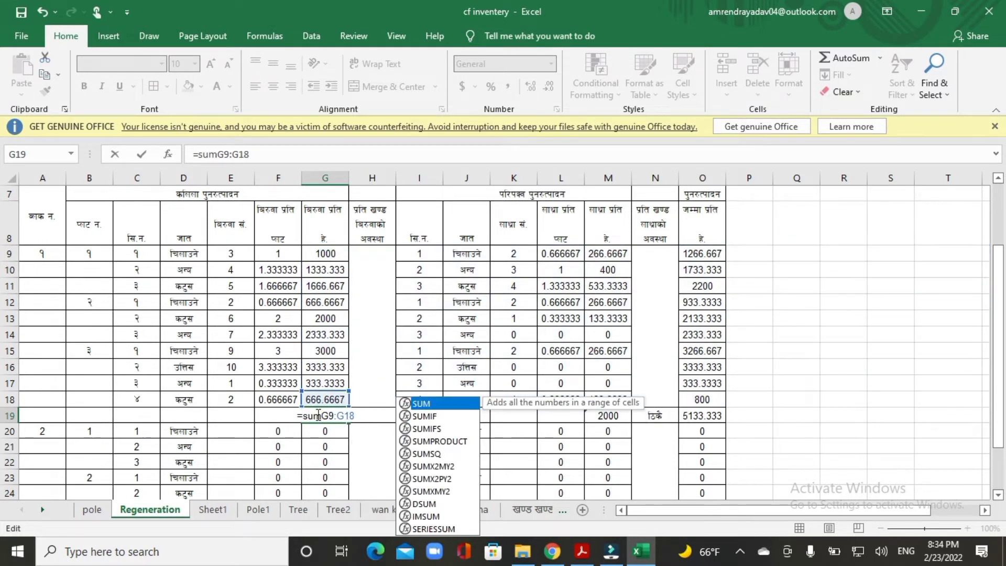
double_click(429, 404)
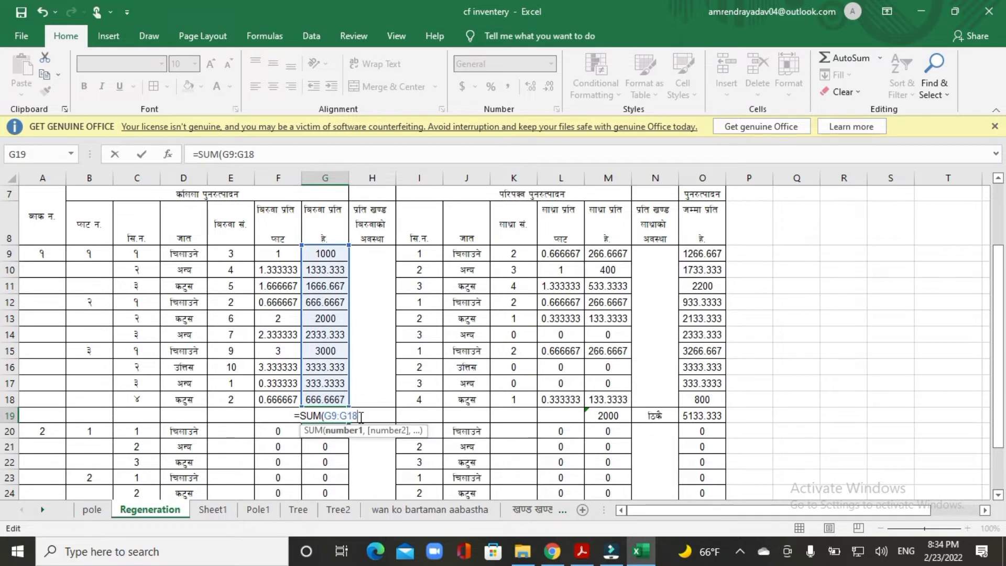
text())
key(Return)
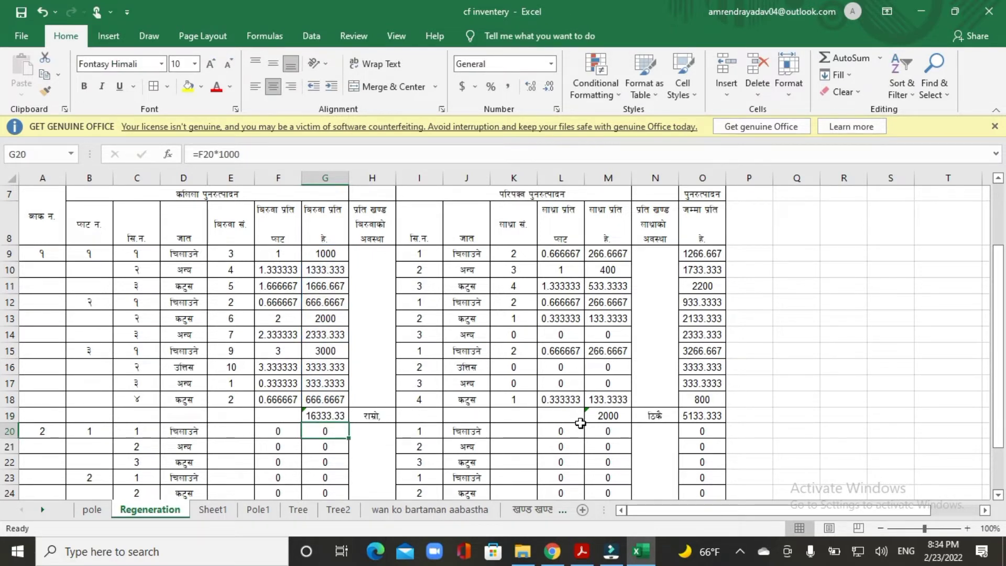
Step: Review the species, count, per-plot and per-hectare sapling cells J9 to M9 and compare the per-hectare formulas in M9 and G9
scroll(349, 385, down, 1)
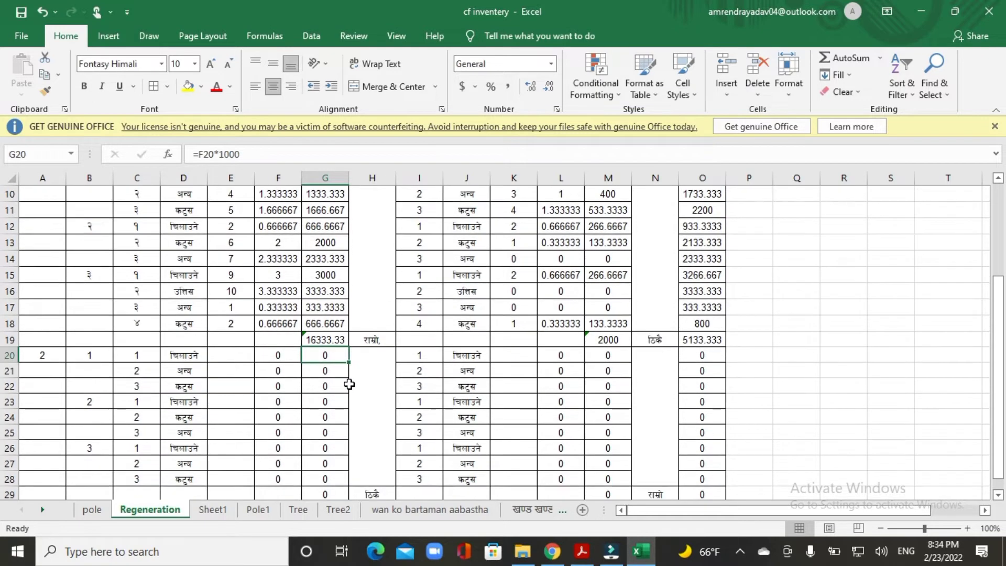
scroll(423, 359, up, 2)
click(475, 301)
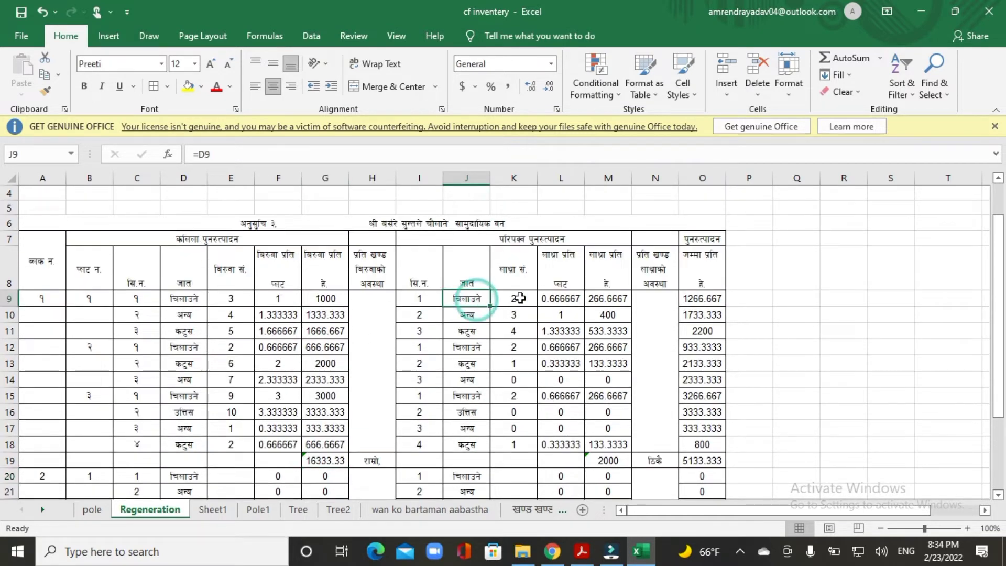
click(520, 298)
click(570, 300)
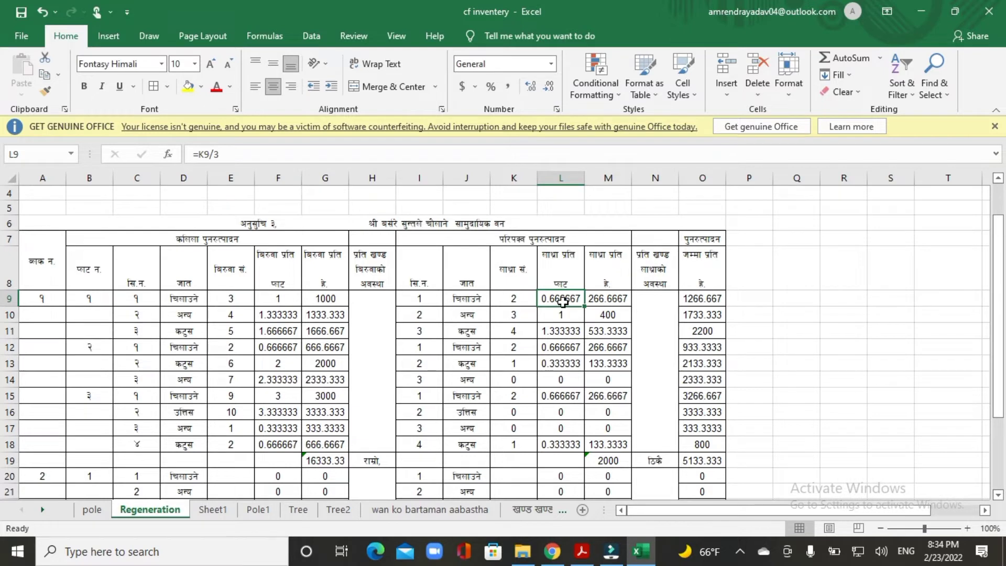
click(606, 297)
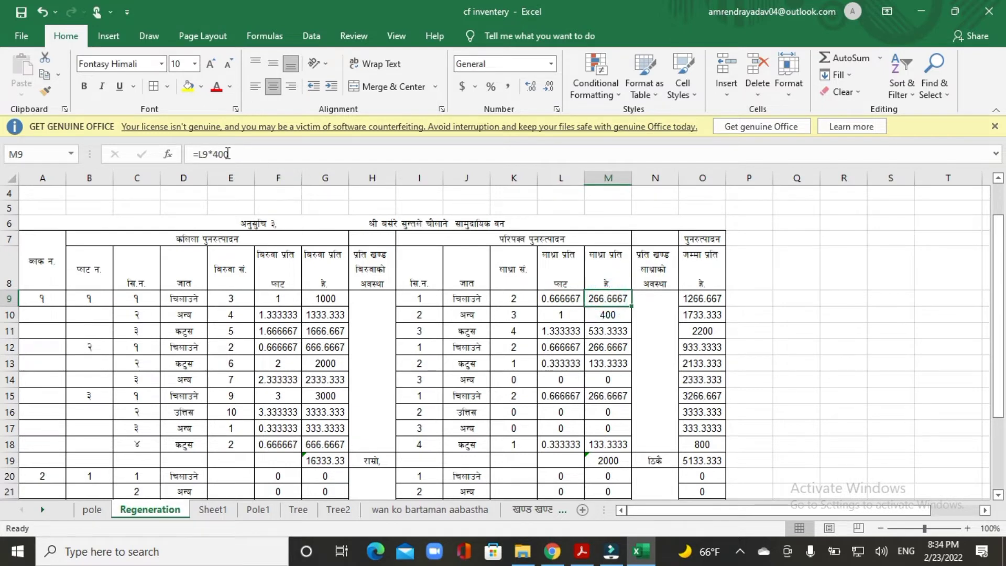
click(330, 299)
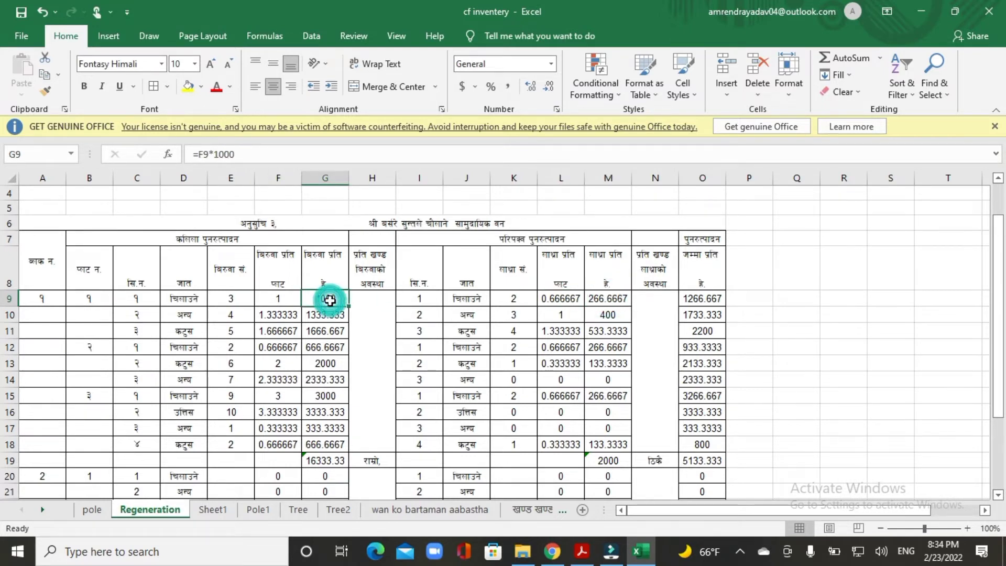
click(609, 300)
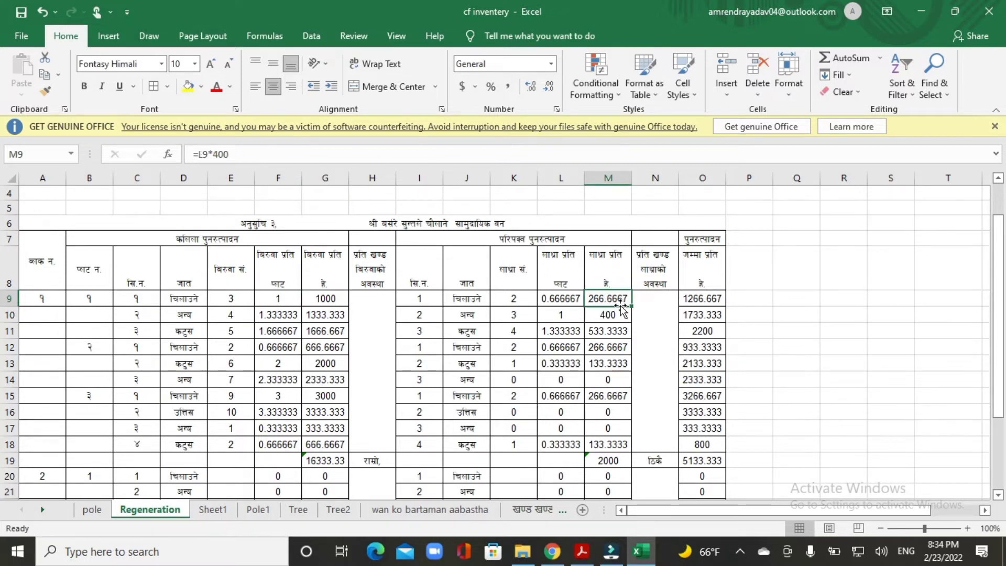
Step: Re-enter the combined per-hectare regeneration formula =M9+G9 in O9
click(702, 298)
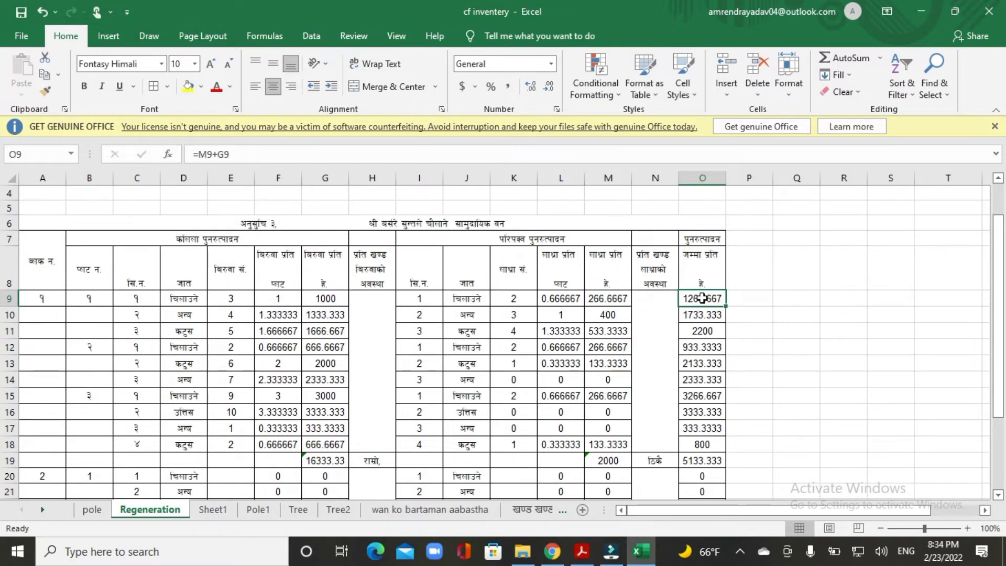
text(=)
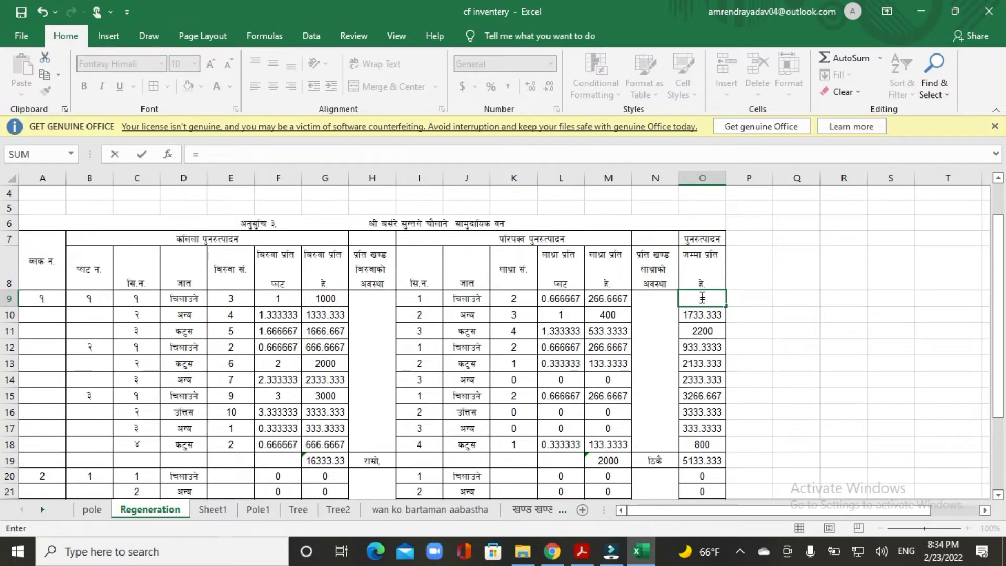
click(601, 298)
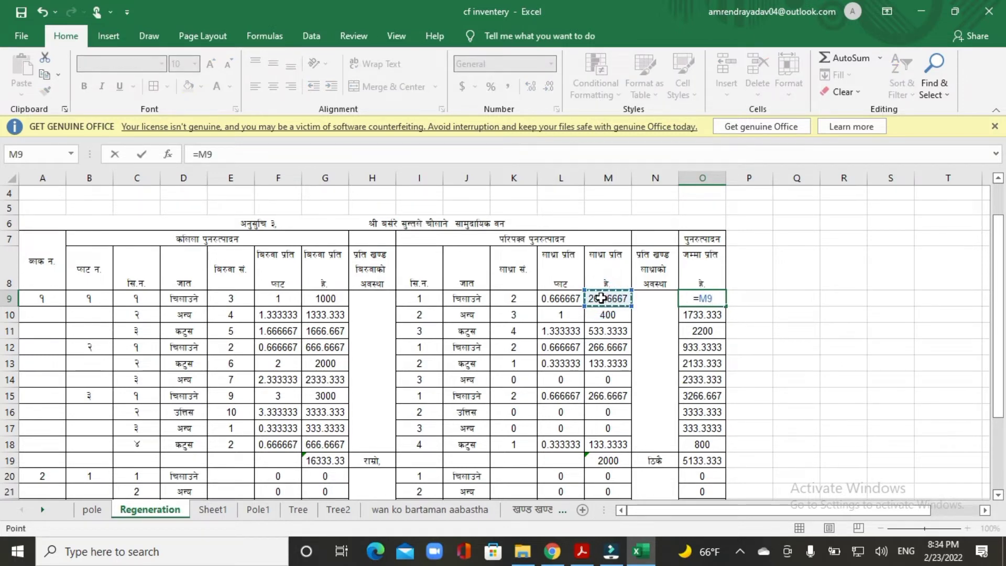
text(+)
click(313, 298)
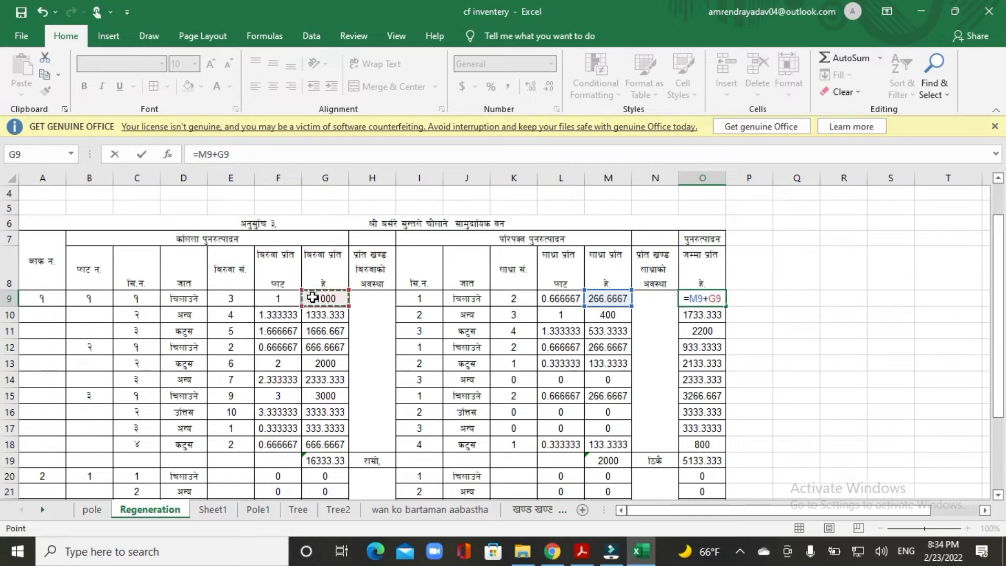
key(Return)
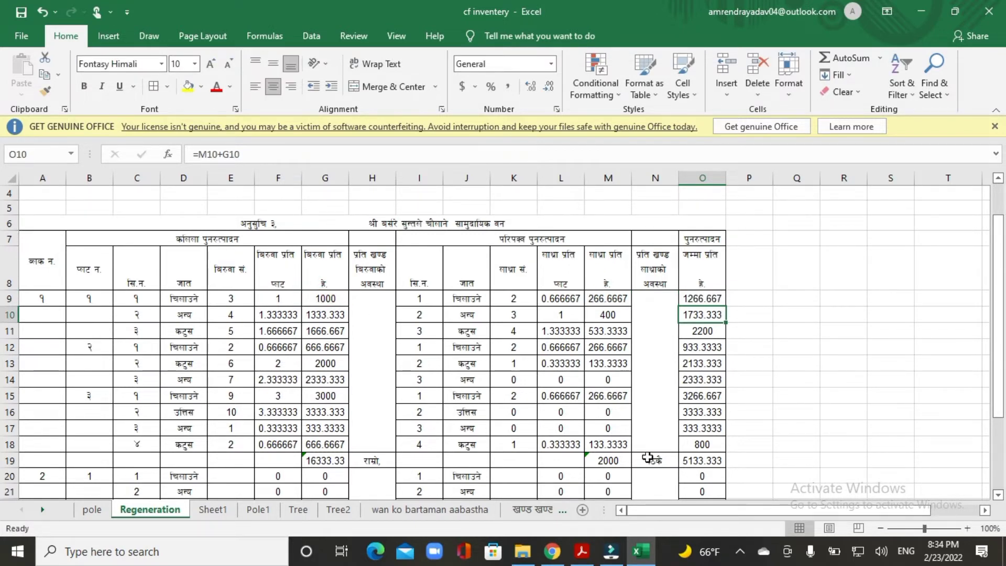
Step: Test the sapling condition by entering 1999 and 700 in turn as the block 1 total in M19, and inspect the N19 formula
scroll(648, 458, down, 1)
click(611, 416)
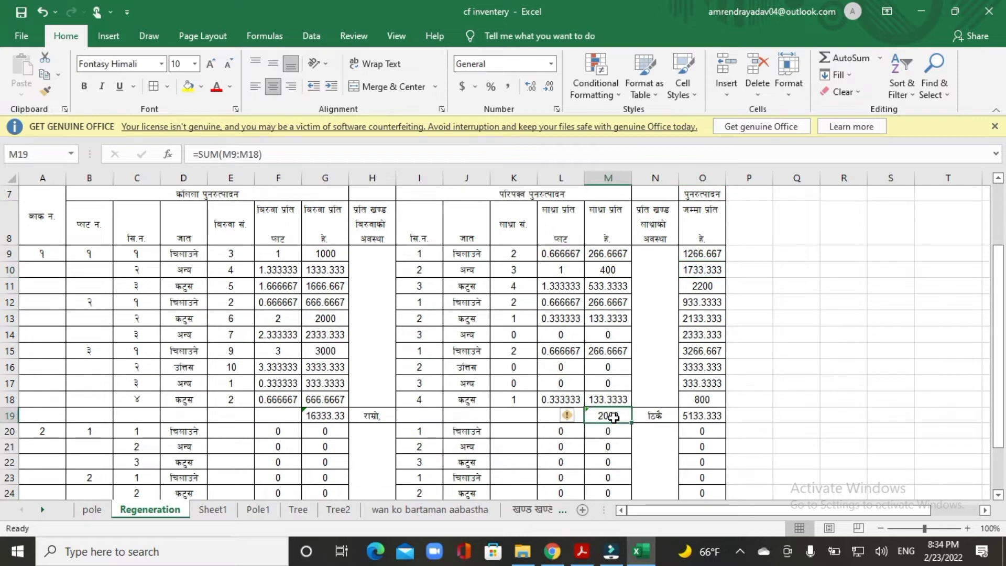
text(19)
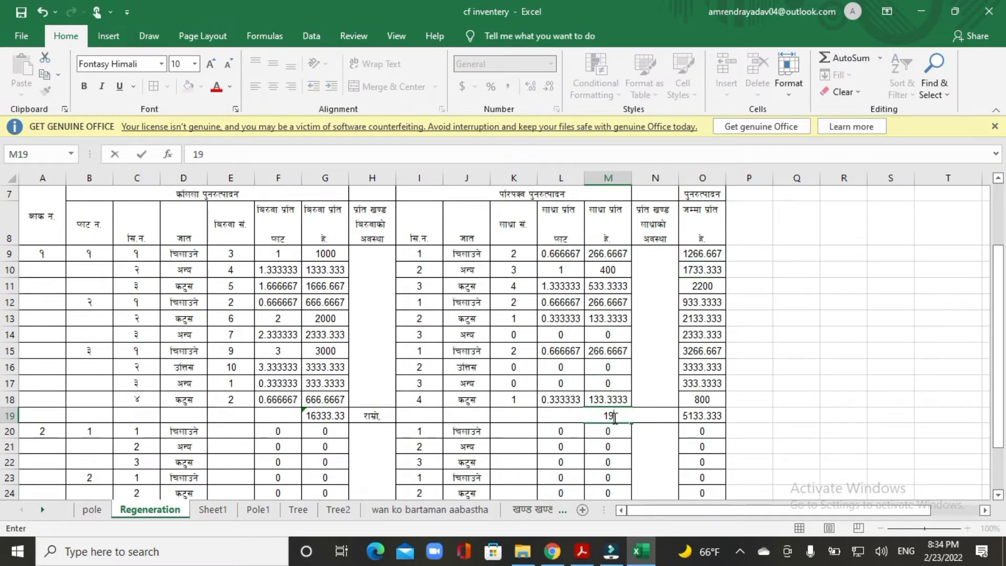
text(99)
key(Return)
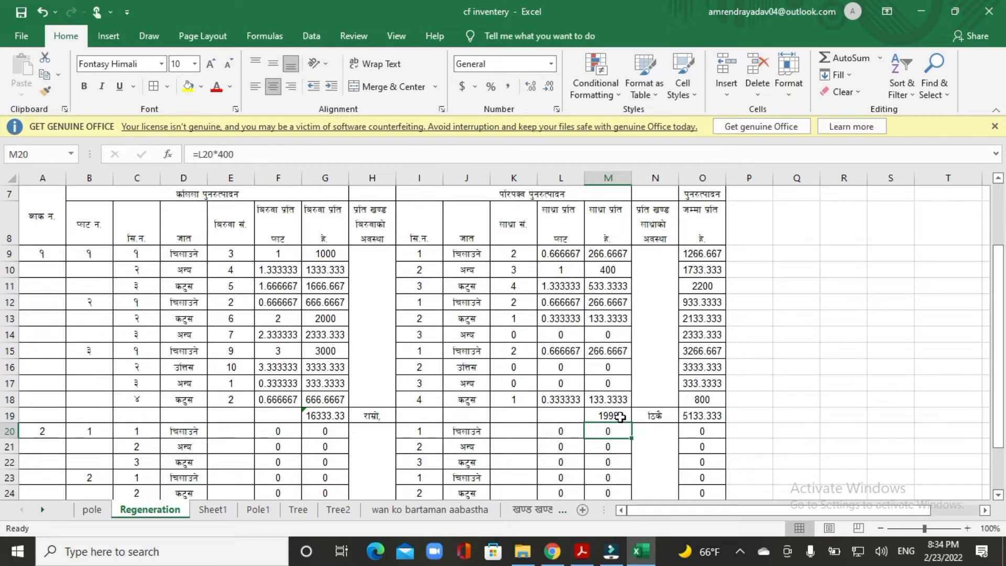
click(621, 416)
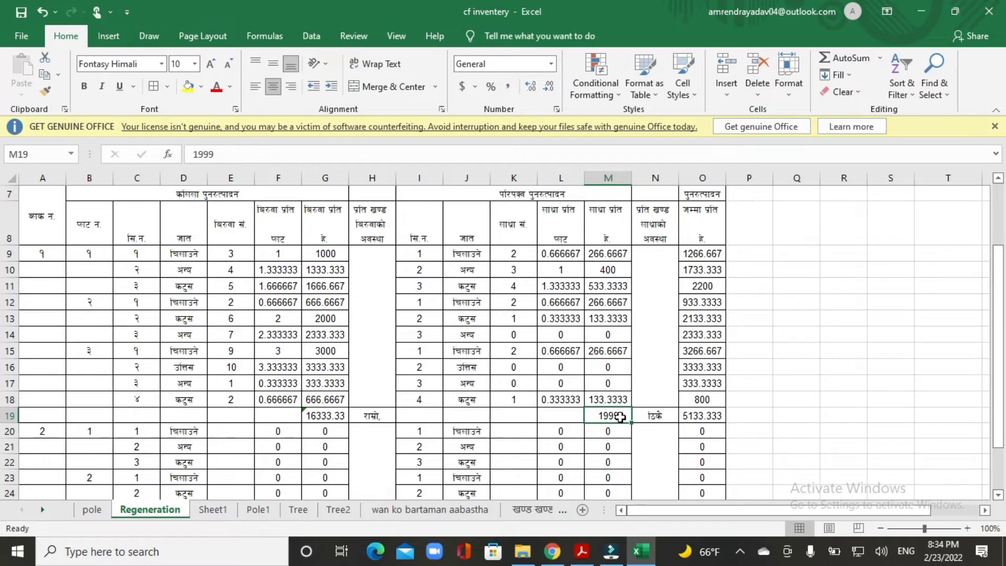
text(700)
key(Return)
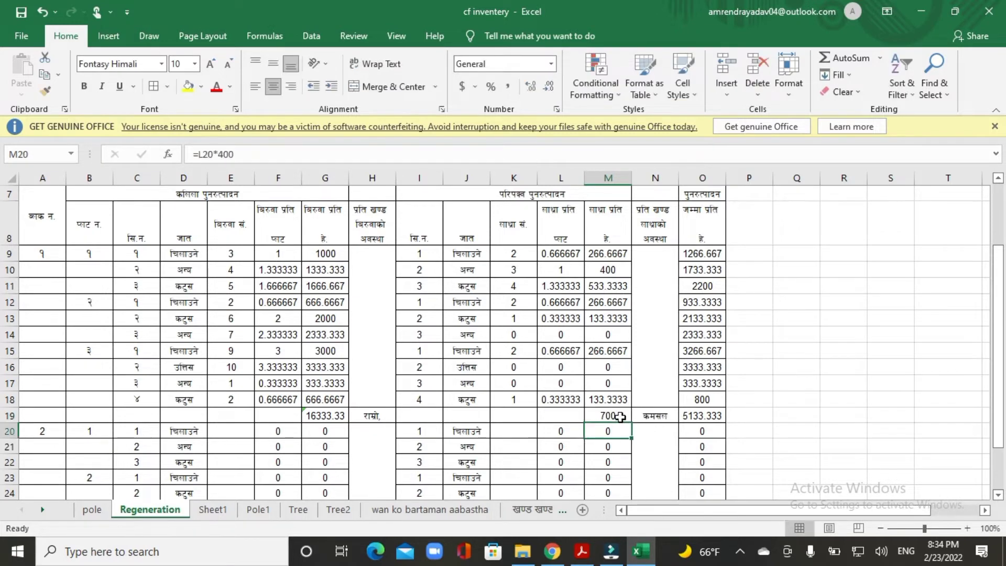
click(658, 413)
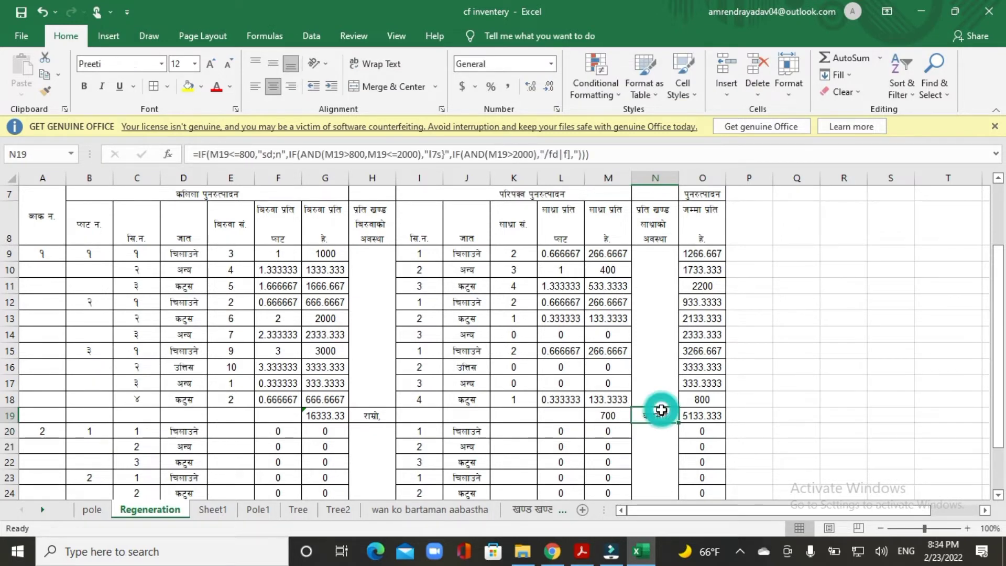
Step: Test the lower threshold of the sapling condition by entering 800 and 801 in turn as the block 1 total in M19
click(597, 415)
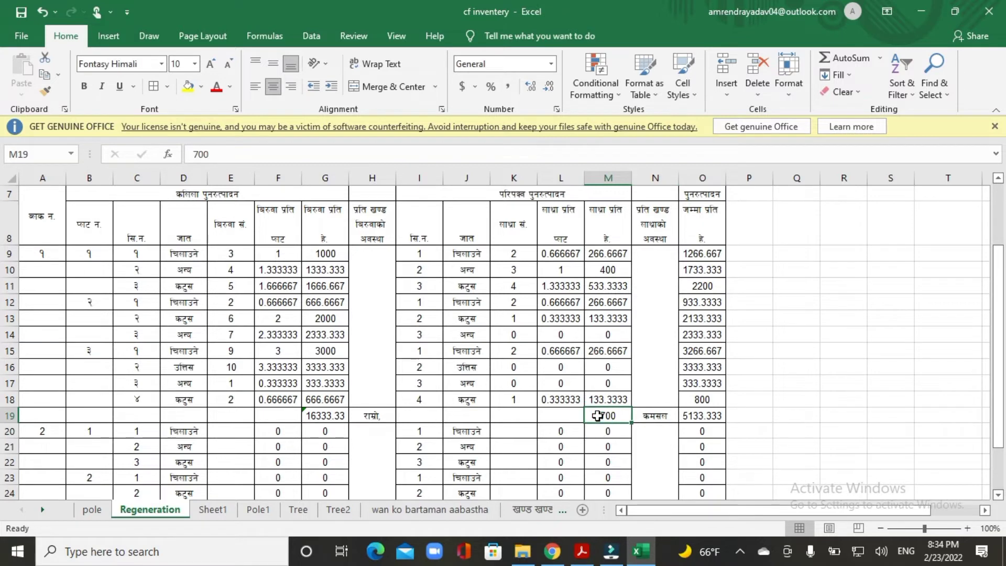
text(8)
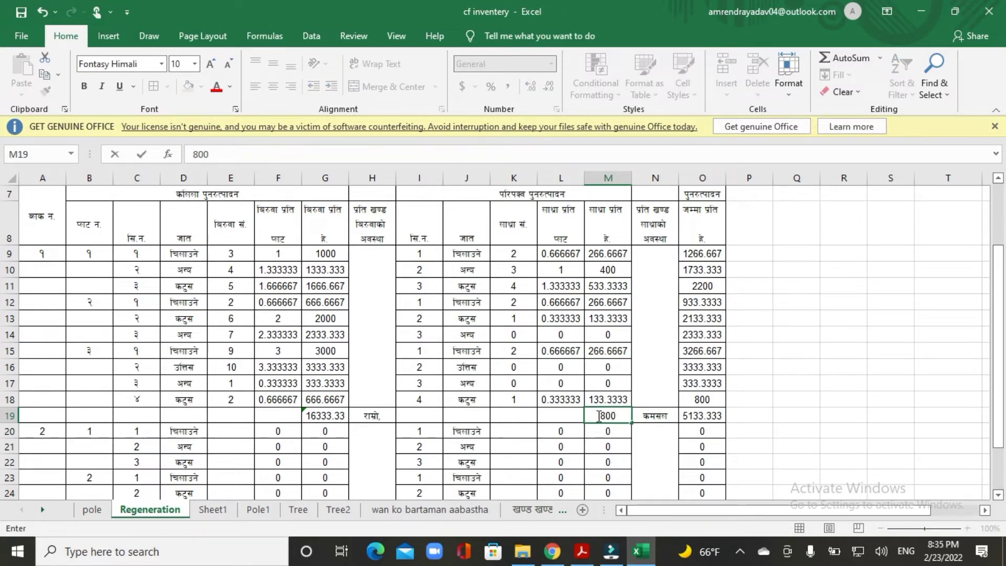
text(00)
key(Return)
click(598, 415)
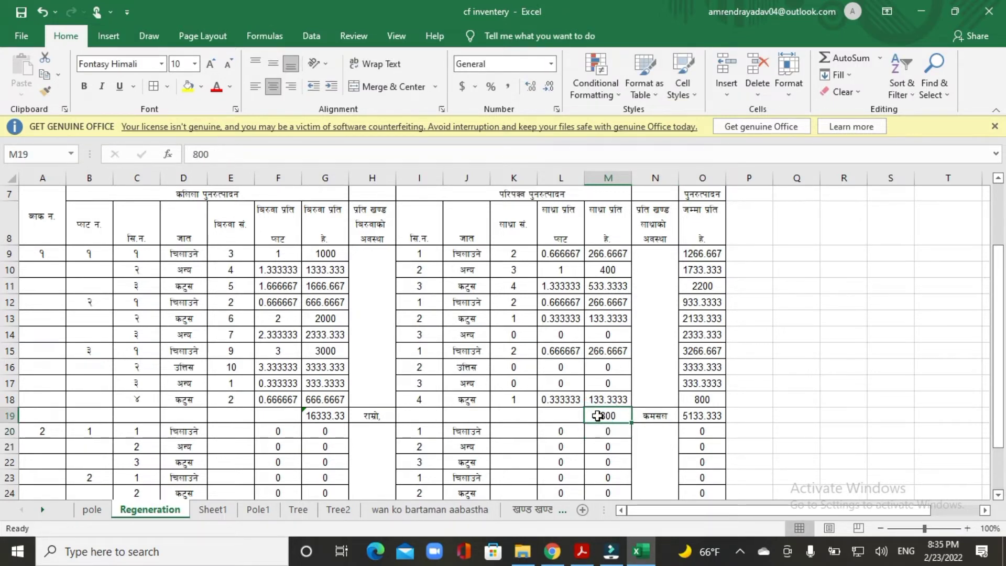
text(80)
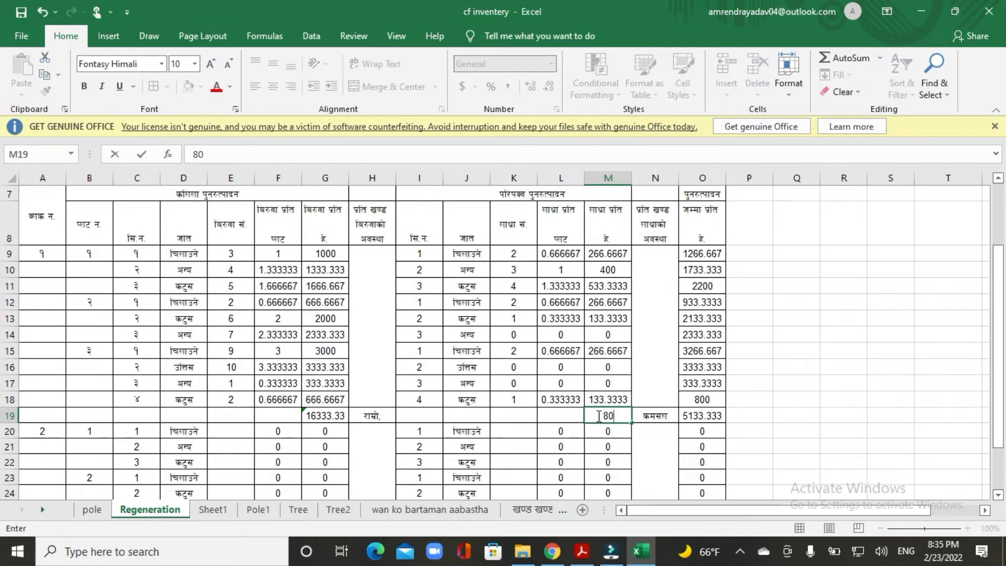
text(1)
key(Return)
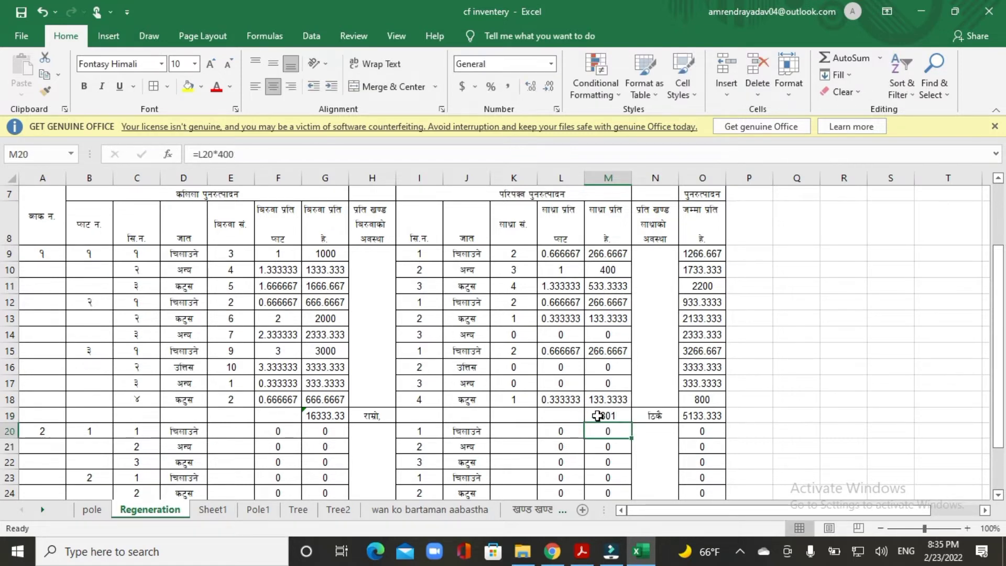
Step: Test the upper threshold of the sapling condition by entering 2000 and 2001 in turn as the block 1 total in M19
click(597, 416)
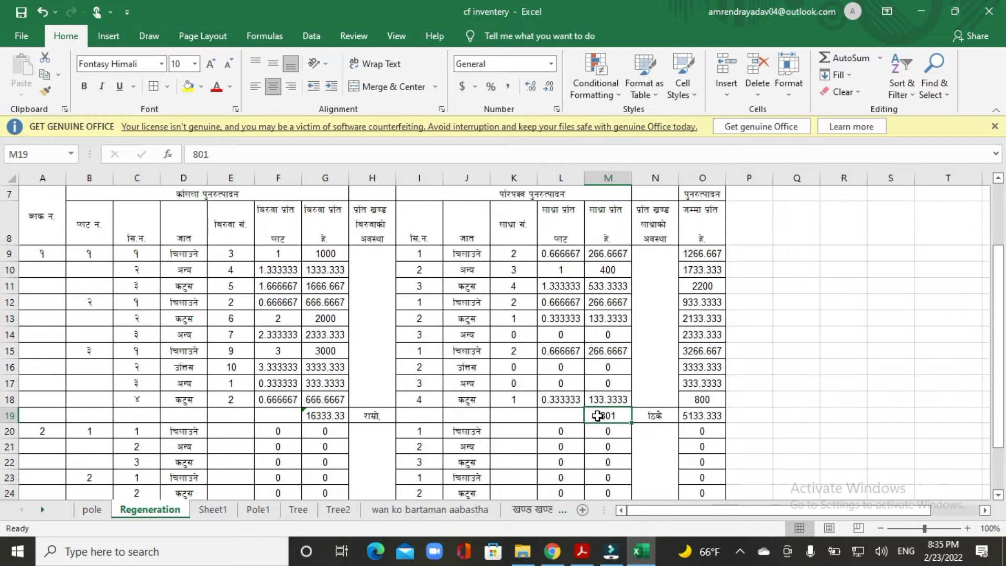
text(20)
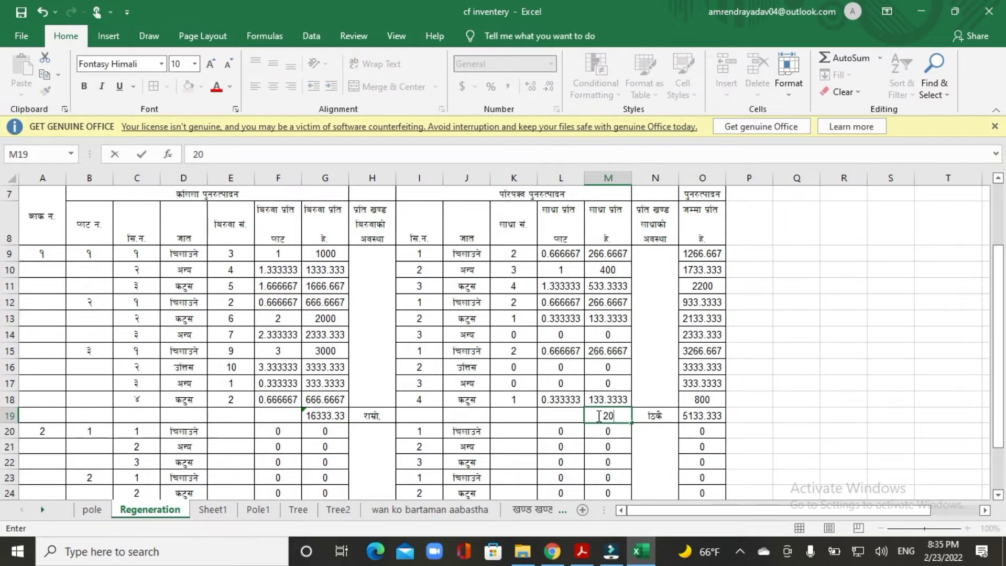
text(00)
key(Return)
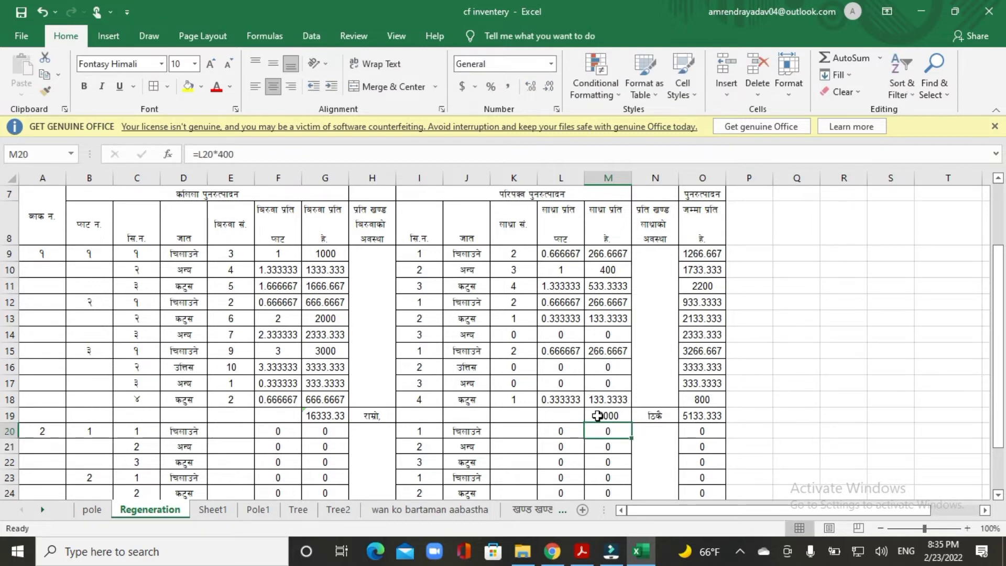
click(597, 415)
text(2)
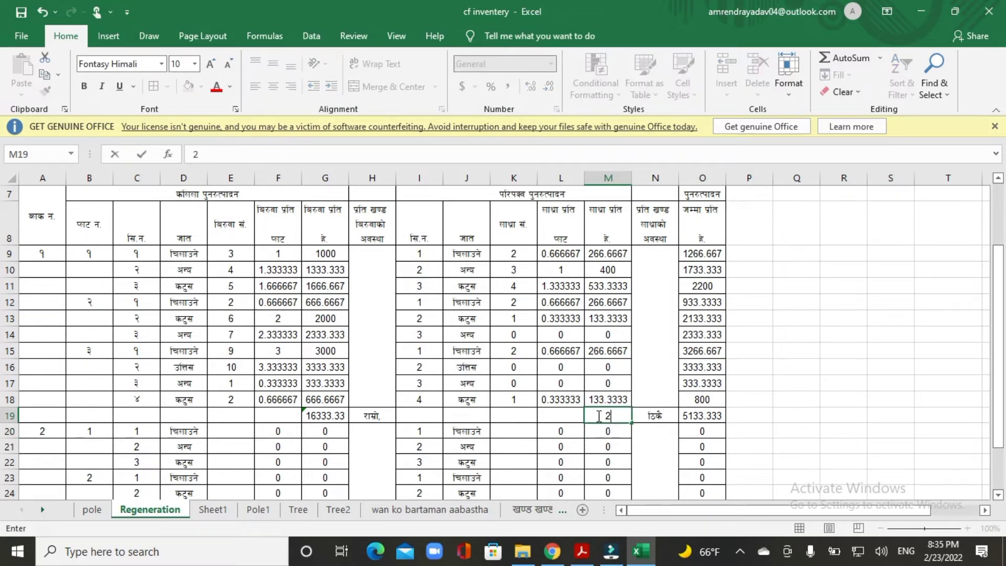
text(001)
key(Return)
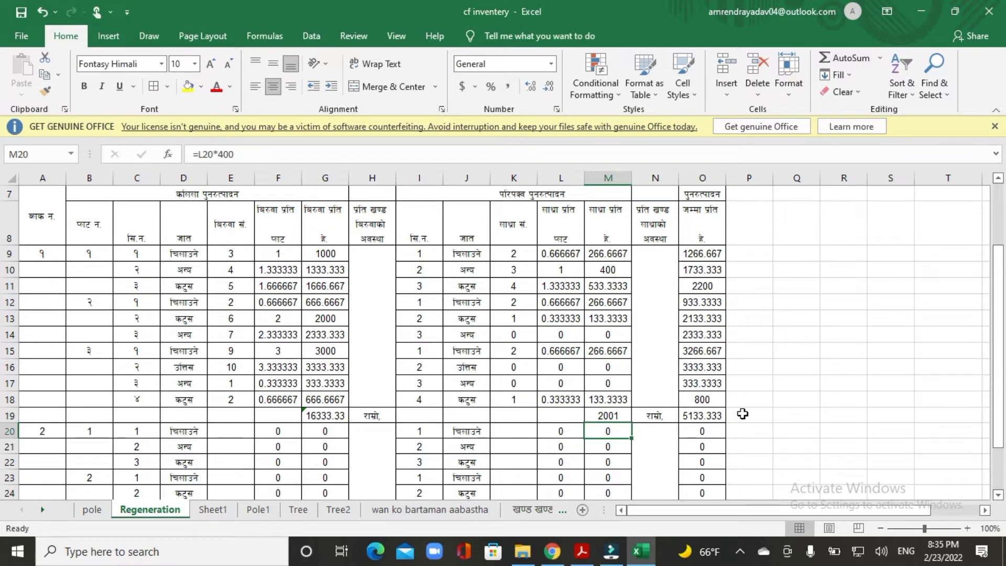
Step: Enter the block 2, plot 1 seedling counts 8, 9 and 4 in E20:E22
scroll(724, 423, down, 1)
scroll(724, 423, down, 2)
scroll(713, 418, up, 3)
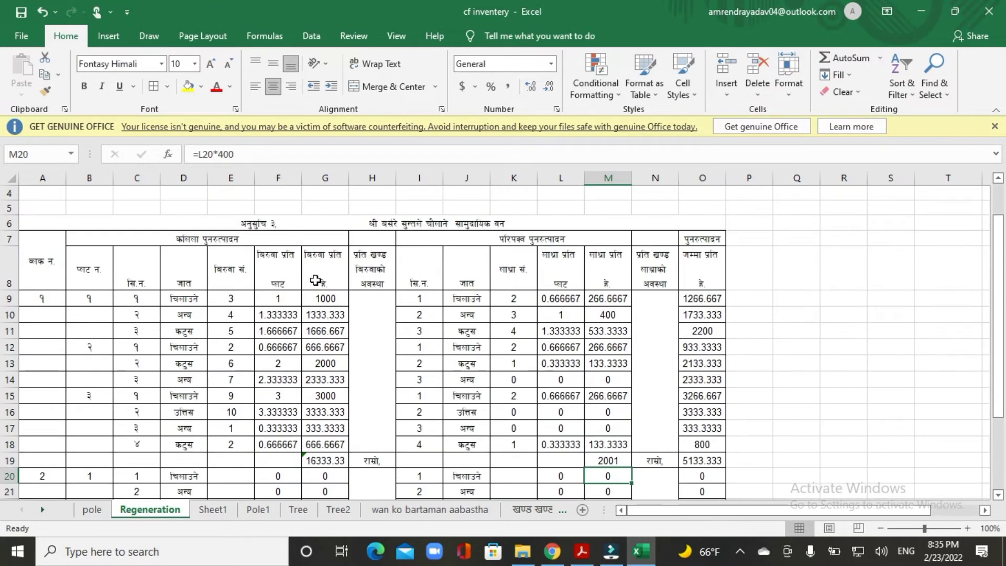
scroll(317, 292, down, 1)
scroll(278, 366, down, 1)
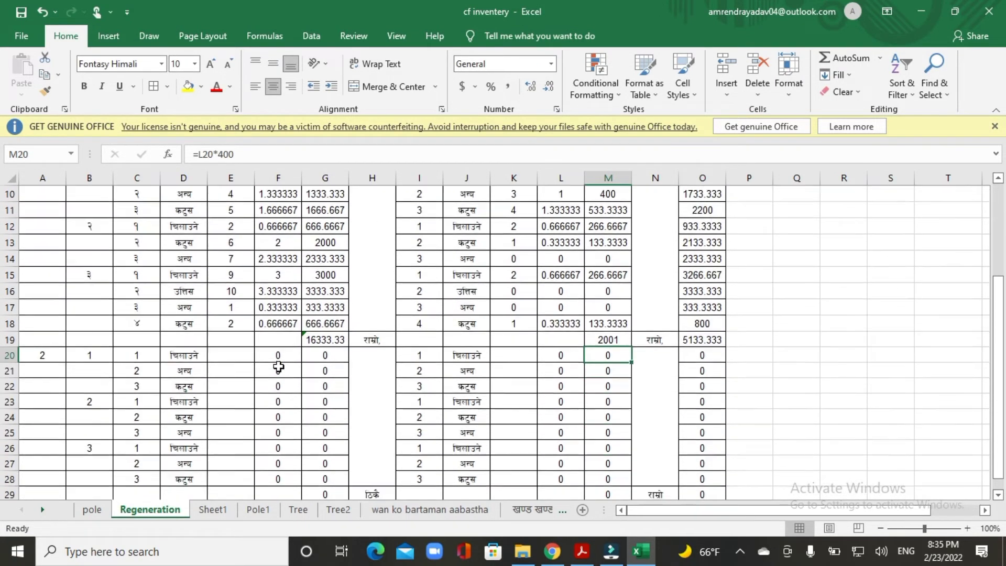
click(236, 357)
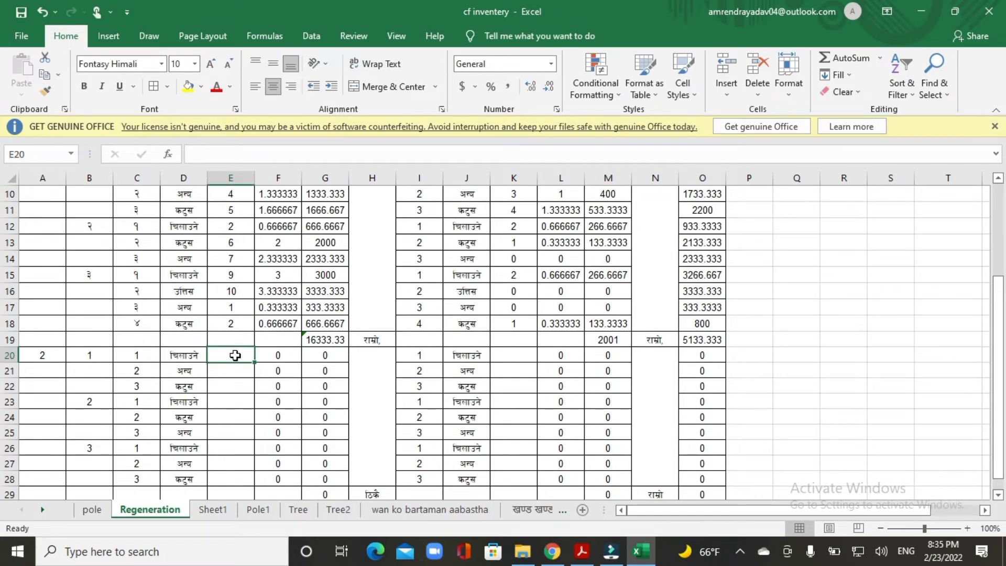
text(8)
key(Return)
text(9)
key(Return)
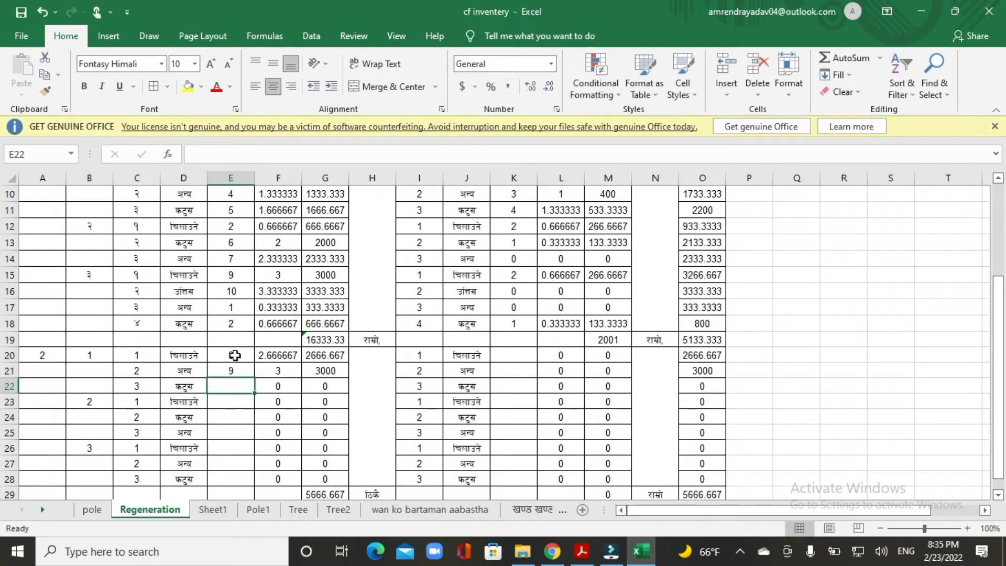
text(4)
key(Return)
Step: Enter the block 2, plot 2 seedling counts 5, 6 and 3 in E23:E25
text(5)
key(Return)
text(6)
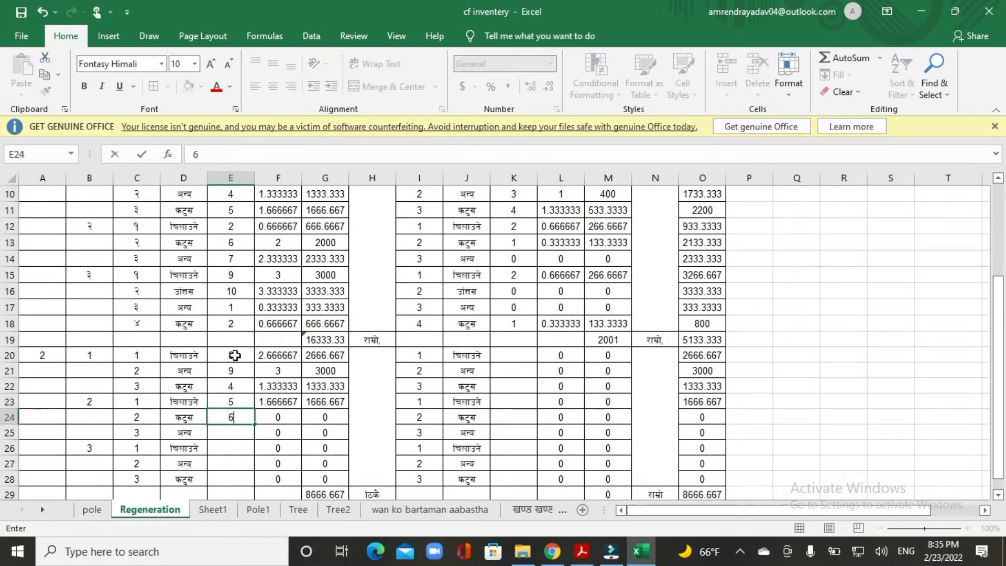
key(Return)
text(3)
key(Return)
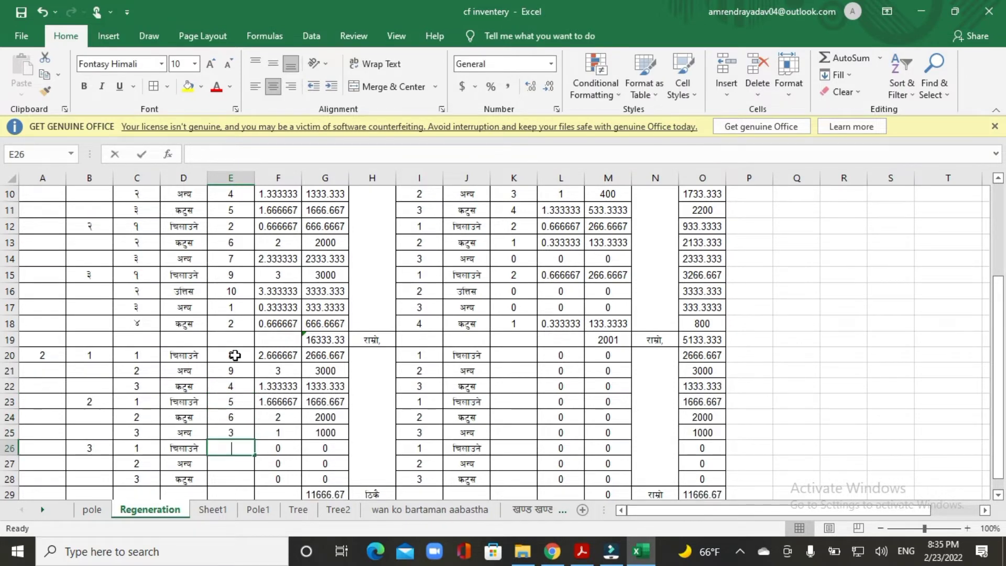
Step: Enter the block 2, plot 3 seedling counts 2, 1 and 0 in E26:E28
text(2)
key(Return)
text(1)
key(Return)
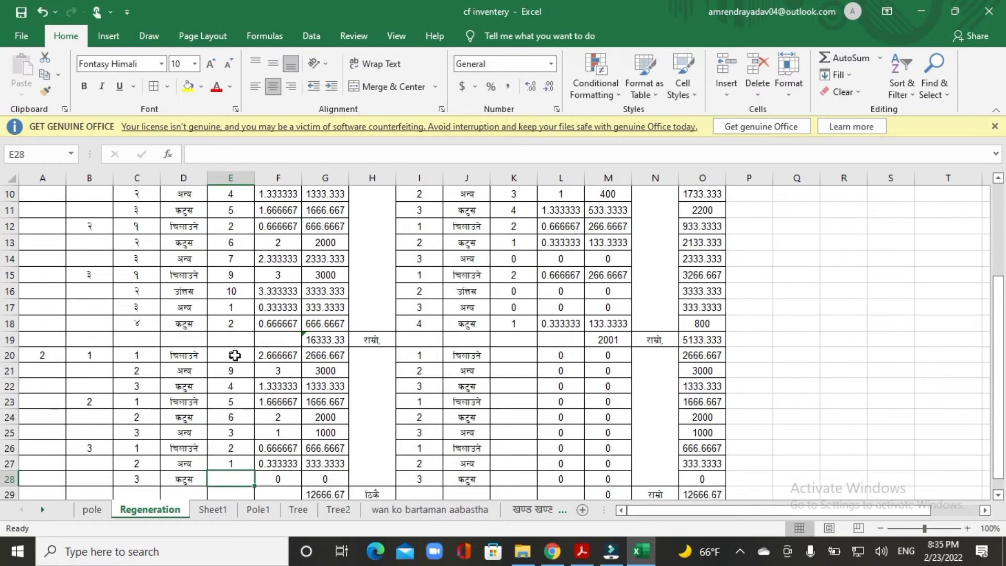
text(0)
key(Return)
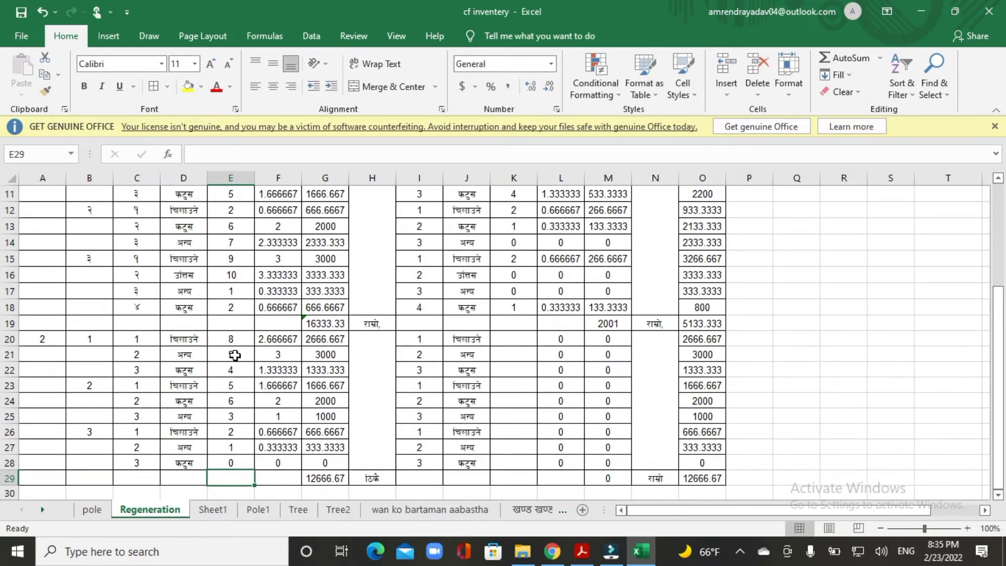
Step: Enter the block 2, plot 1 sapling counts 2, 3 and 4 in K20:K22
click(515, 339)
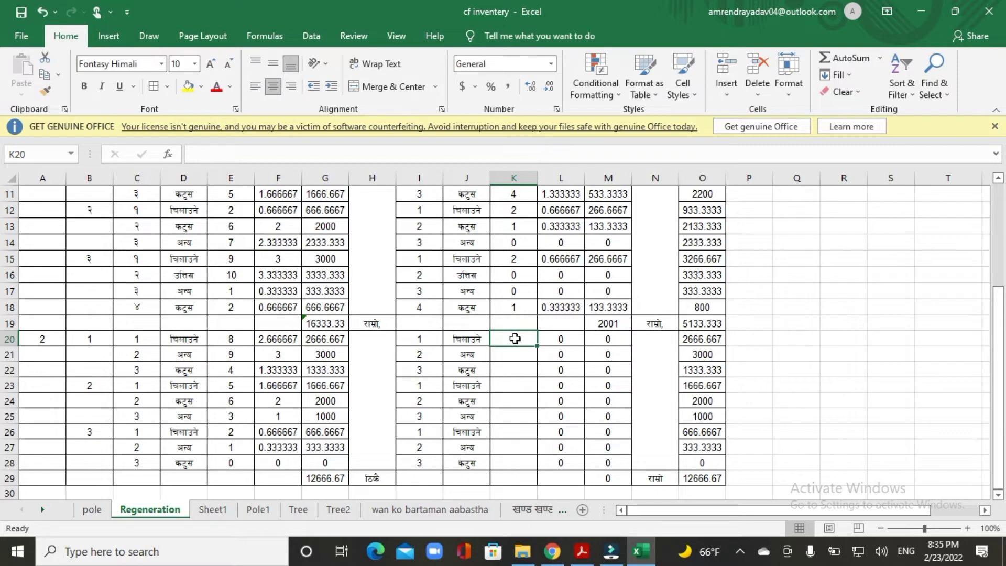
text(2)
key(Return)
text(3)
key(Return)
text(4)
key(Return)
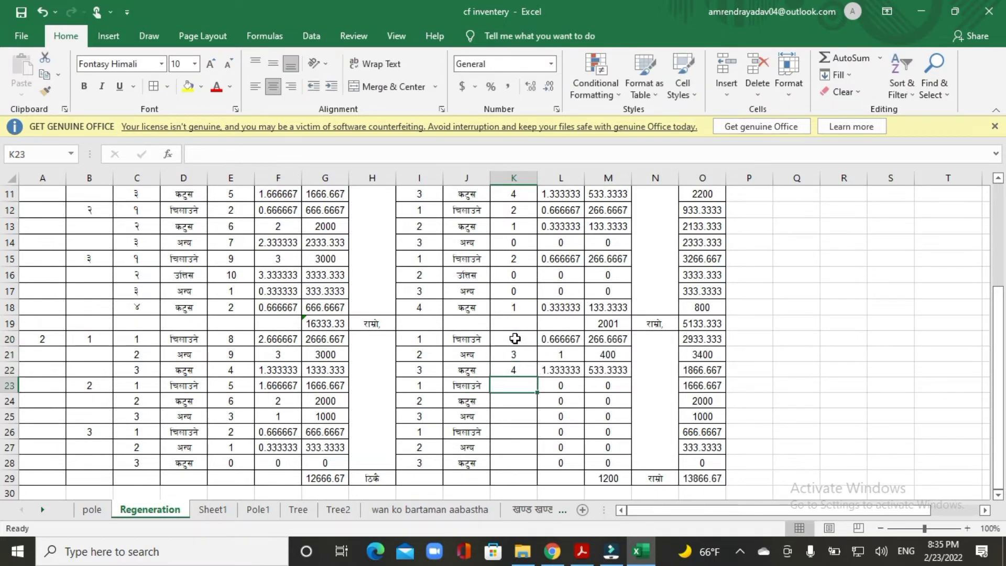
Step: Enter the block 2, plot 2 sapling counts 0, 0 and 1 in K23:K25
text(0)
key(Return)
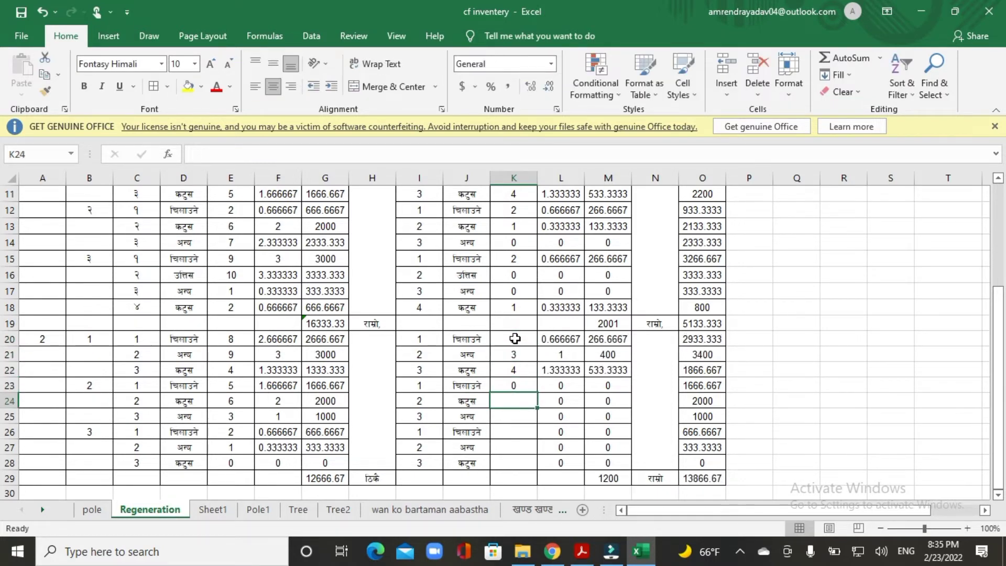
text(0)
key(Return)
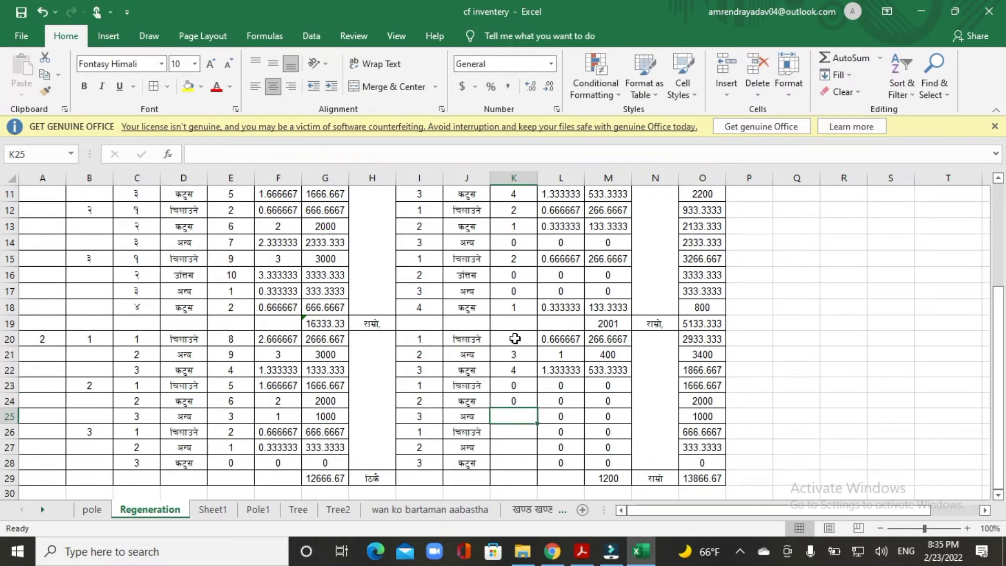
text(1)
key(Return)
Step: Enter the block 2, plot 3 sapling counts 2, 0 and 1 in K26:K28
text(2)
key(Return)
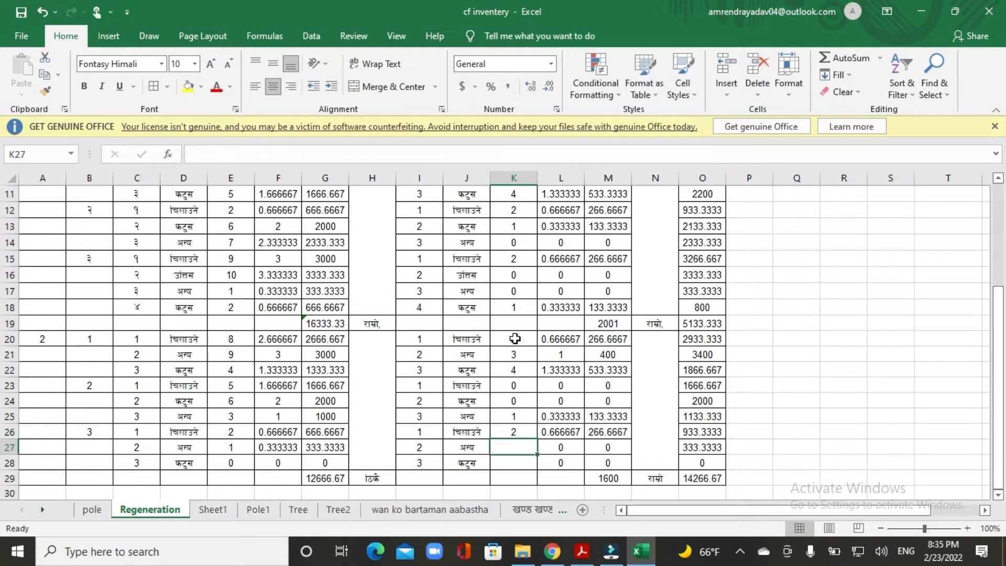
text(0)
key(Return)
text(1)
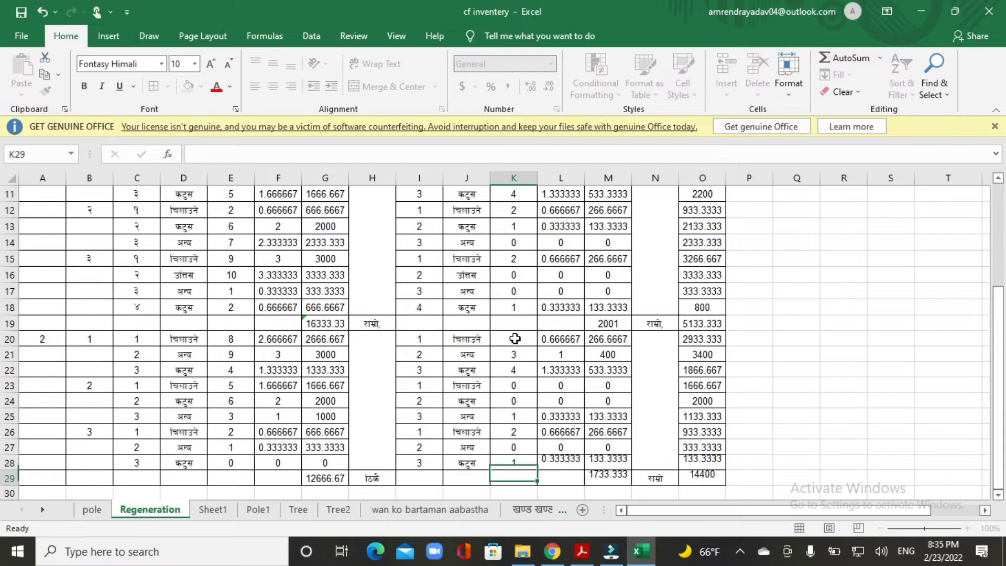
key(Return)
scroll(457, 417, down, 1)
scroll(457, 417, down, 1)
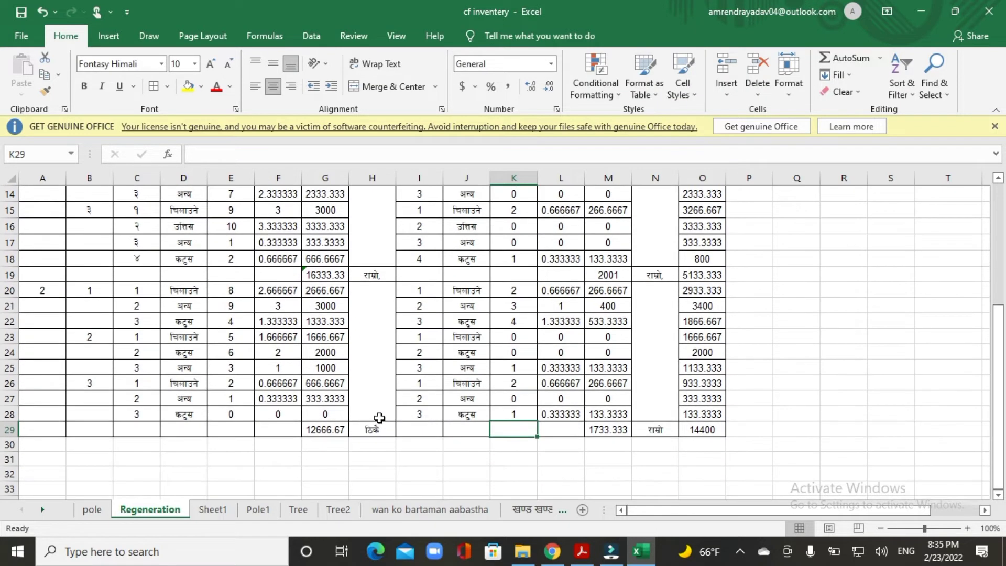
scroll(379, 418, up, 2)
click(334, 338)
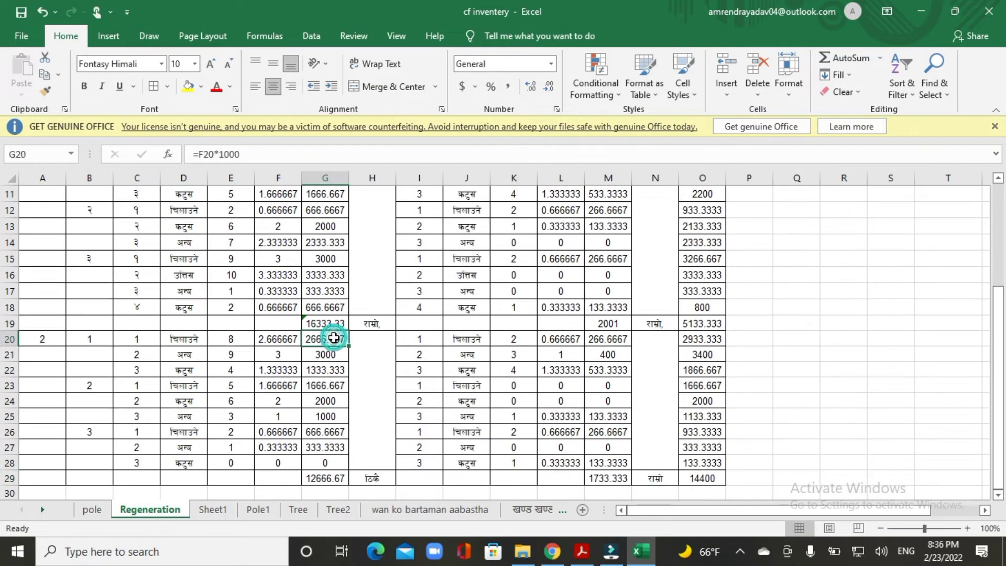
click(279, 341)
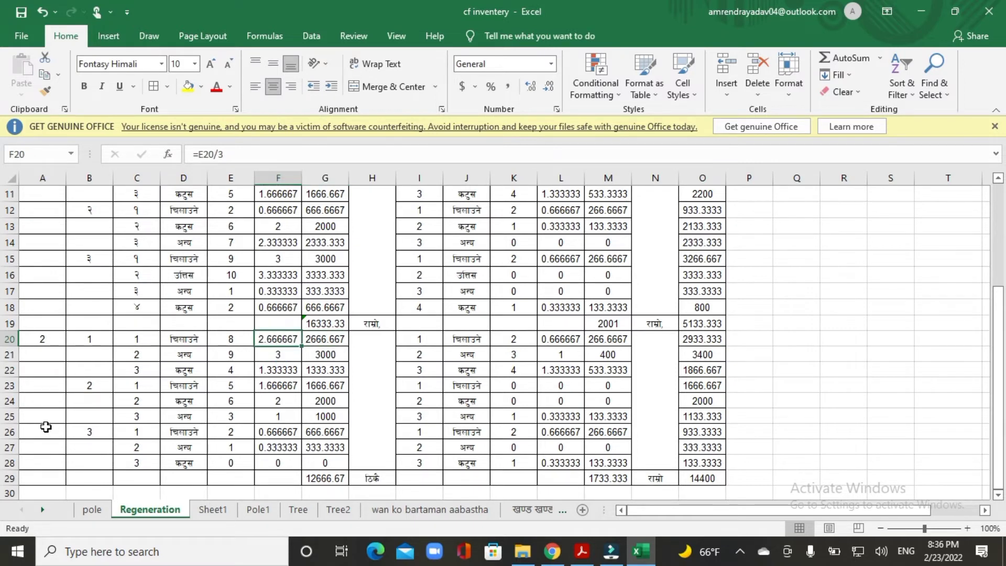
Step: Insert three blank rows above the block 2, plot 3 rows, at rows 26 to 28
drag(7, 430, 14, 459)
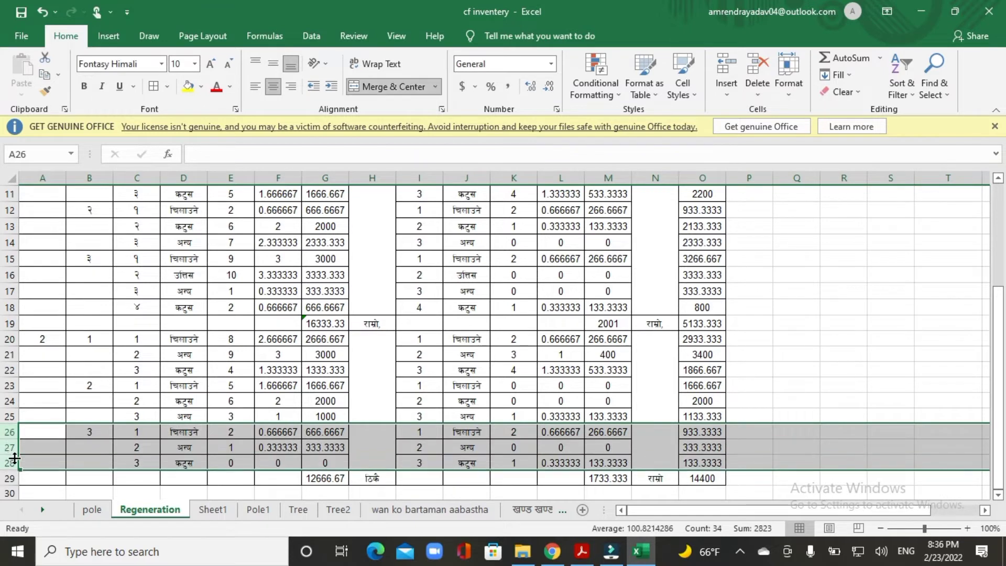
right_click(25, 432)
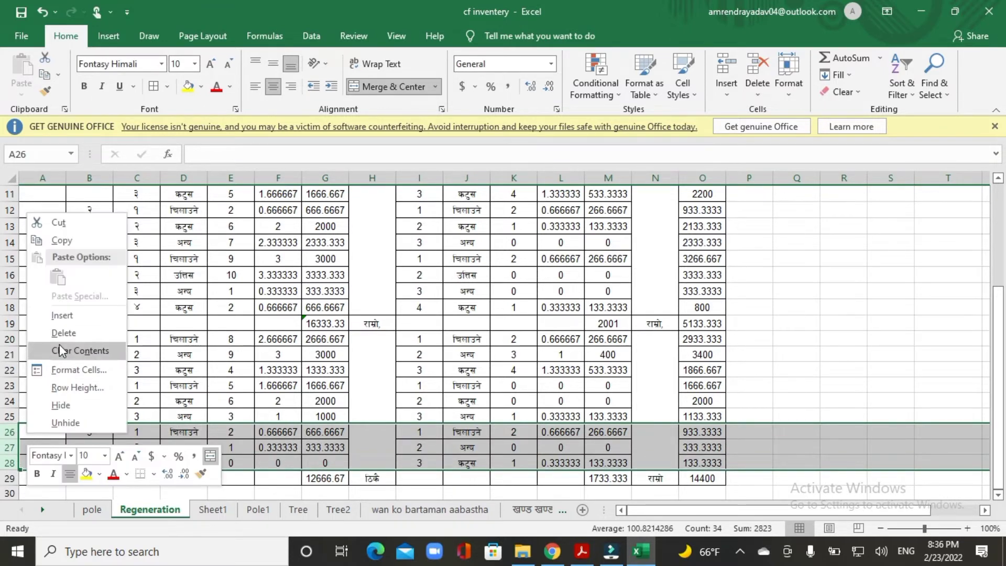
click(62, 316)
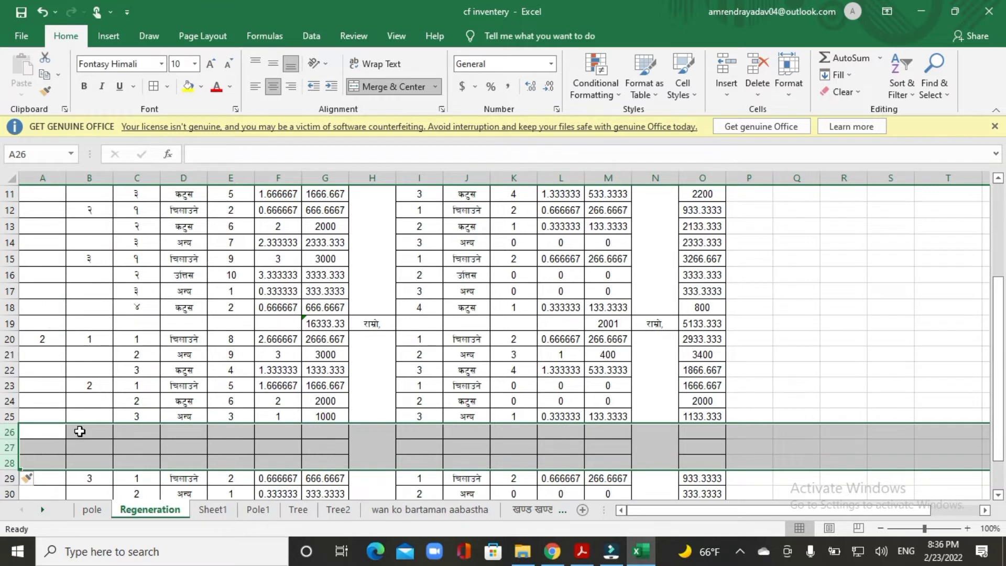
Step: Number the inserted plot 3 in B26 and renumber the plot below it as 4 in B29
click(81, 430)
click(81, 429)
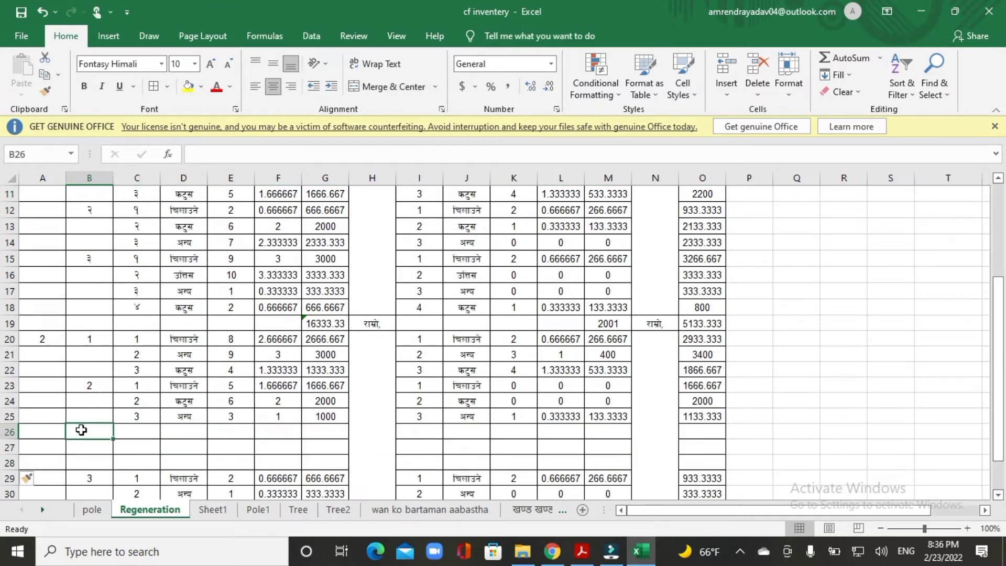
text(3)
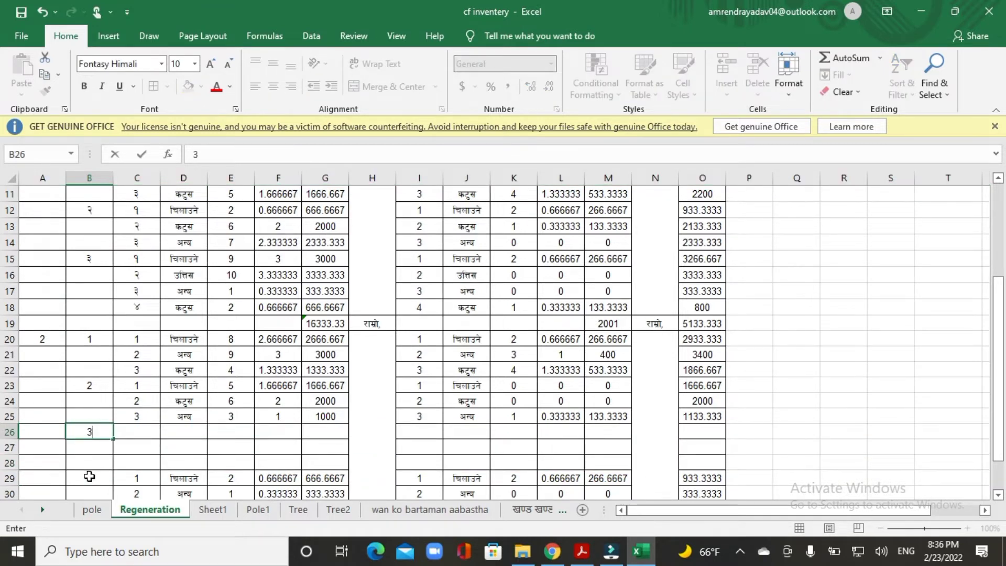
click(89, 476)
text(4)
click(161, 457)
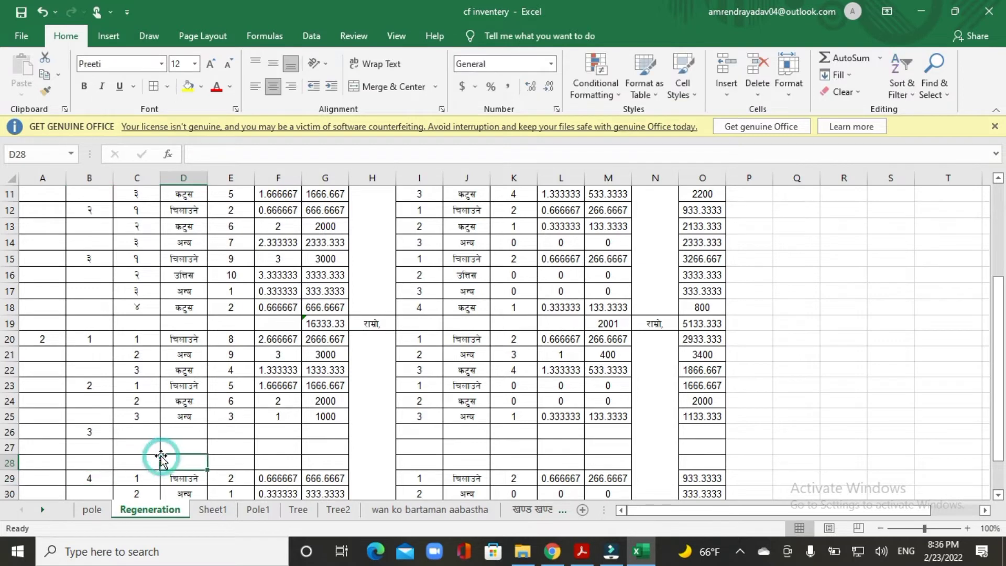
Step: Enter the serial numbers 1, 2 and 3 for the new plot 3 rows in C26:C28
click(132, 435)
text(2)
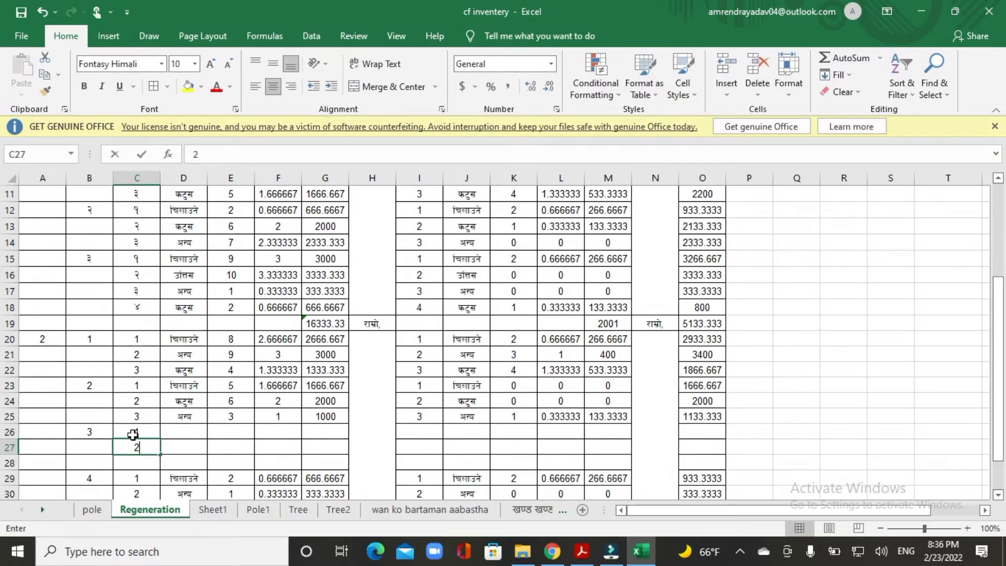
key(Return)
text(3)
key(Return)
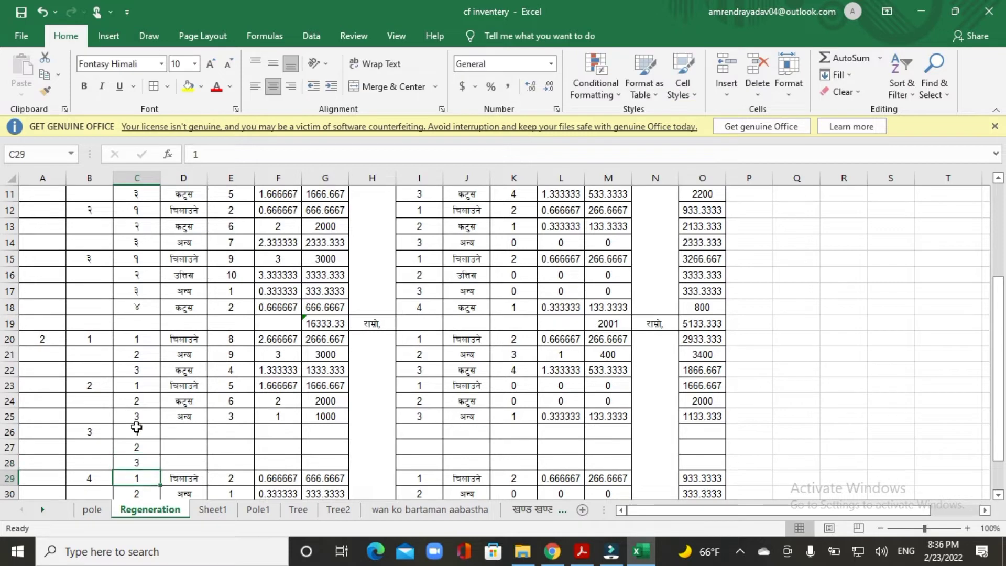
Step: Enter the new plot 3 species names in Preeti font in D26:D28: cfFk (आँप), plQ; (उत्तिस) and s6'; (कटुस)
click(182, 386)
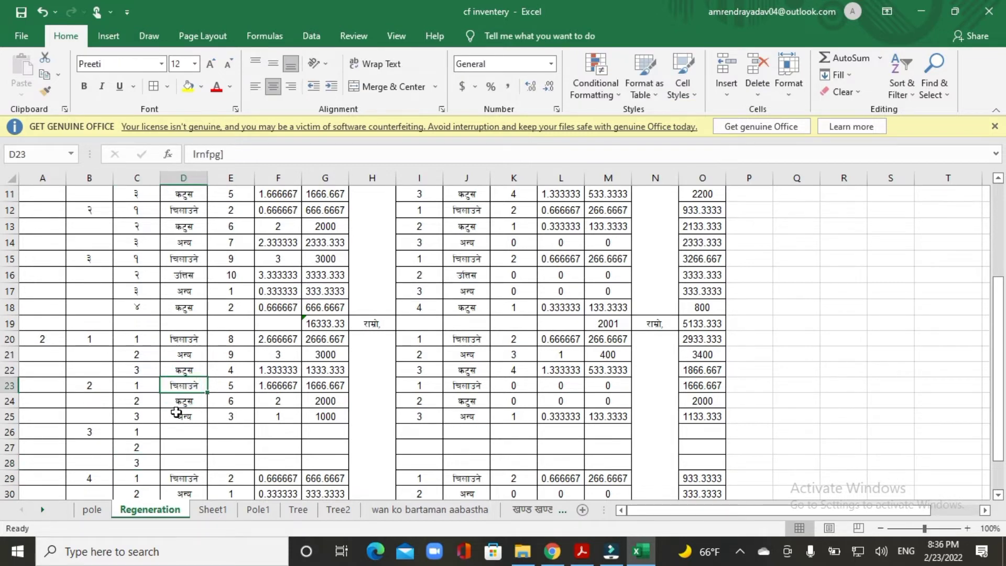
click(182, 435)
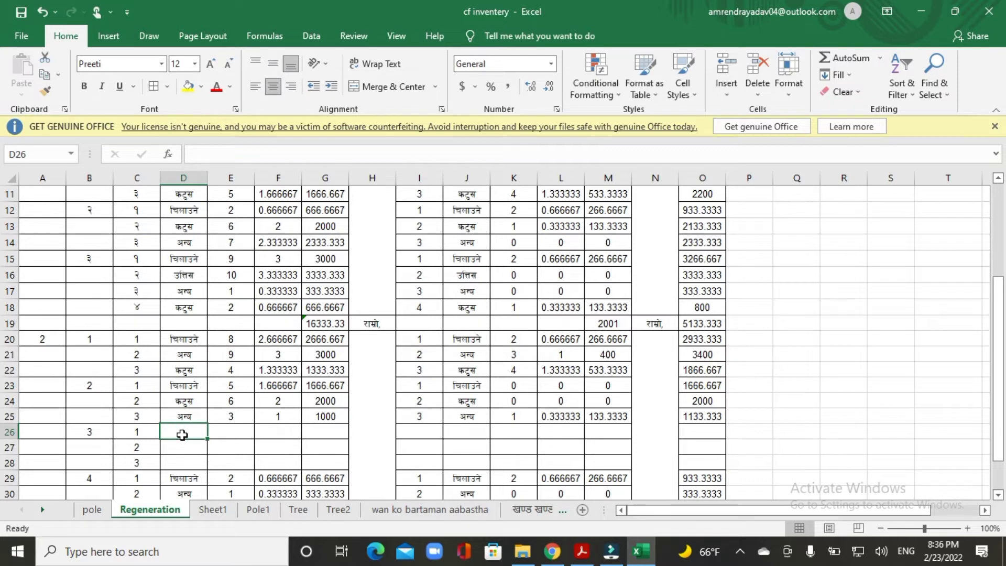
text(cfFk)
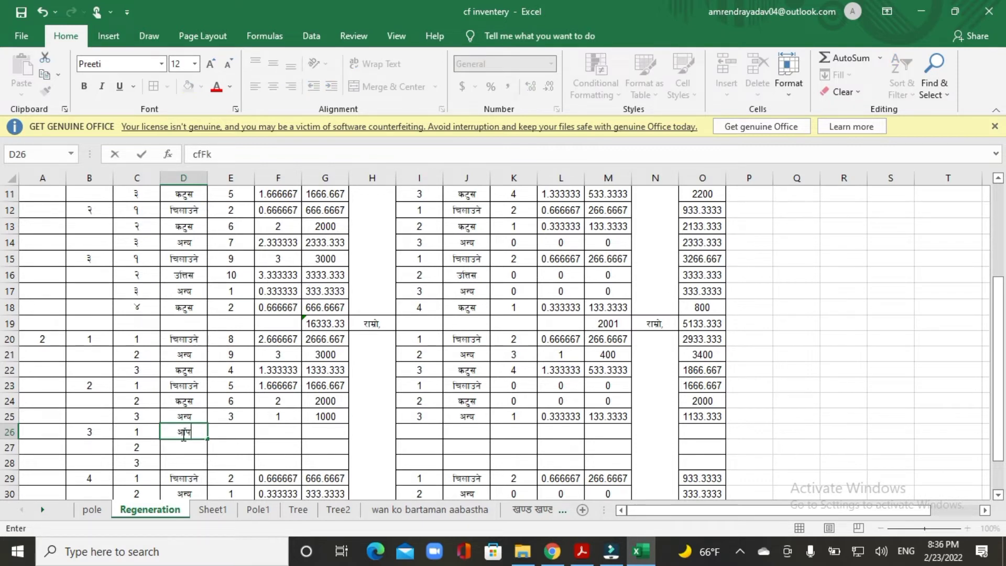
key(Return)
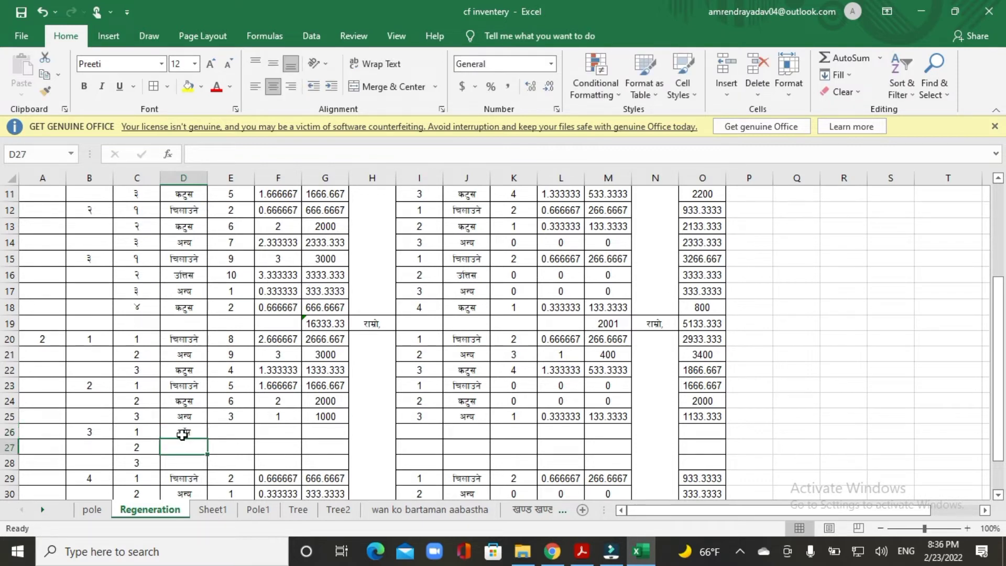
text(plQ;)
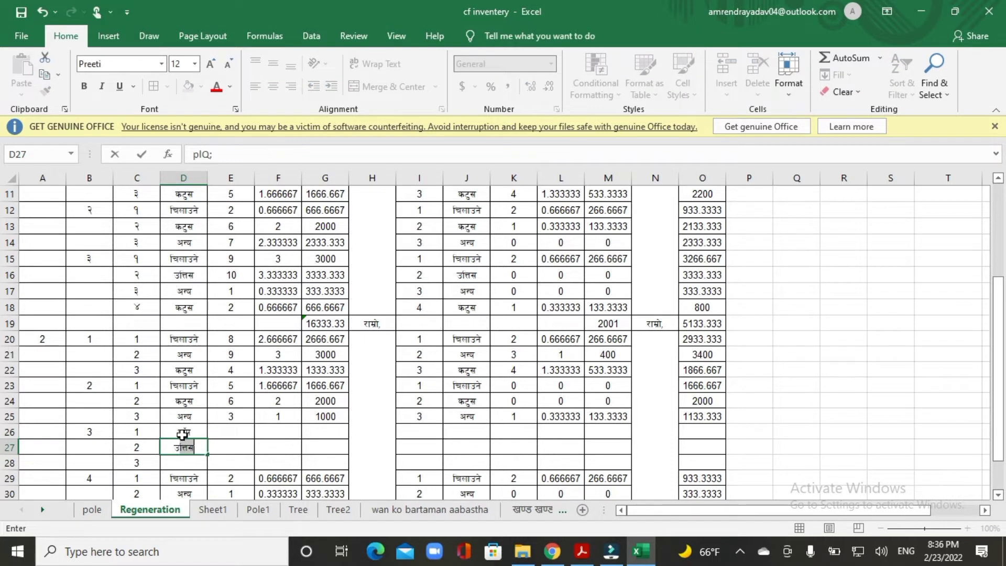
key(Return)
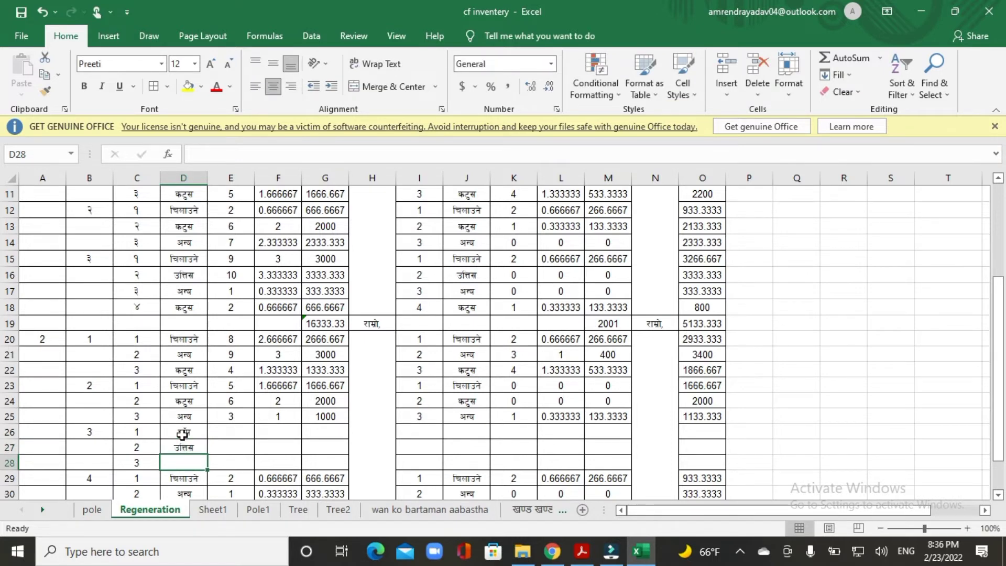
text(s6';)
key(Return)
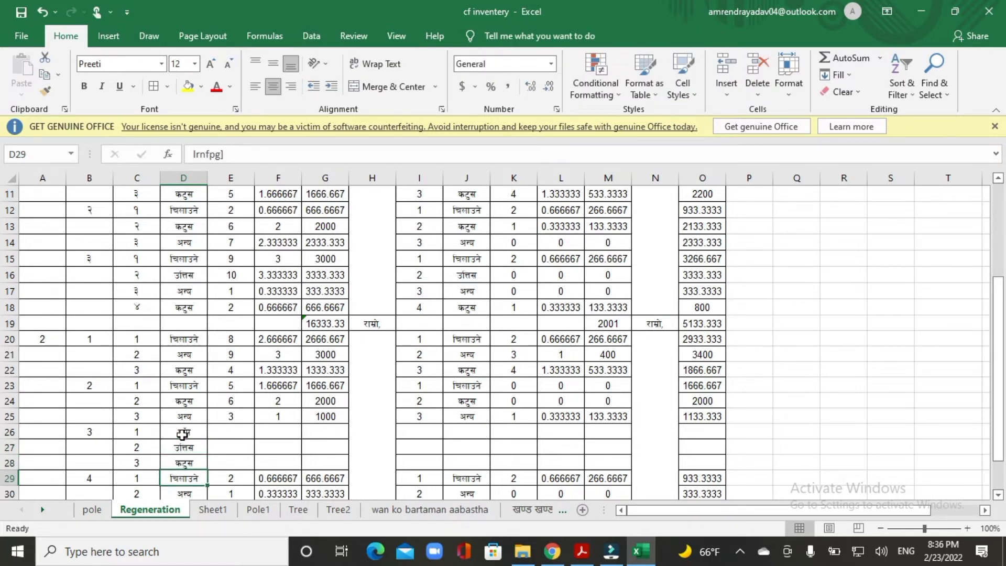
Step: Enter the new plot 3 seedling counts 5, 6 and 4 in E26:E28
click(230, 432)
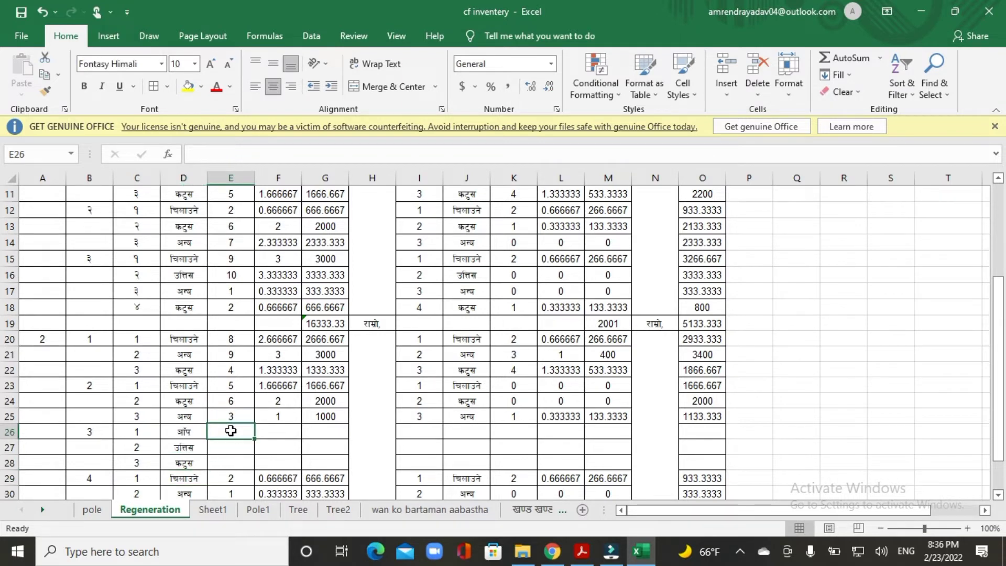
text(5)
key(Return)
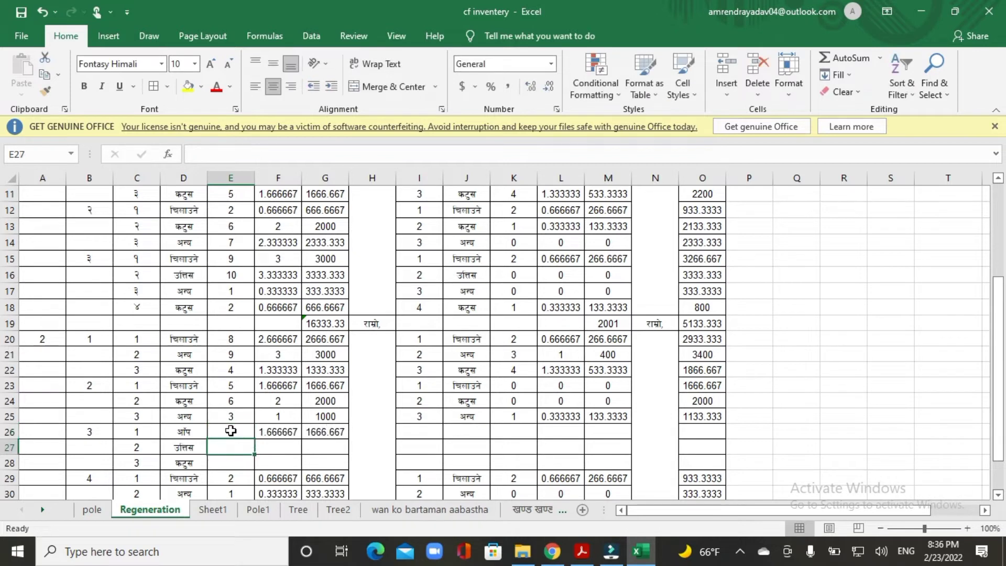
text(6)
key(Return)
text(4)
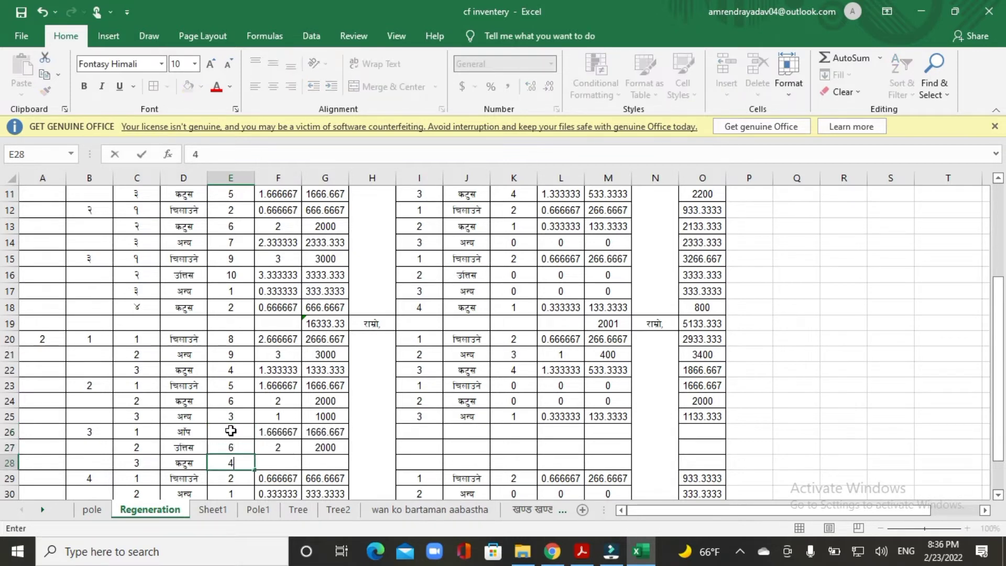
key(Return)
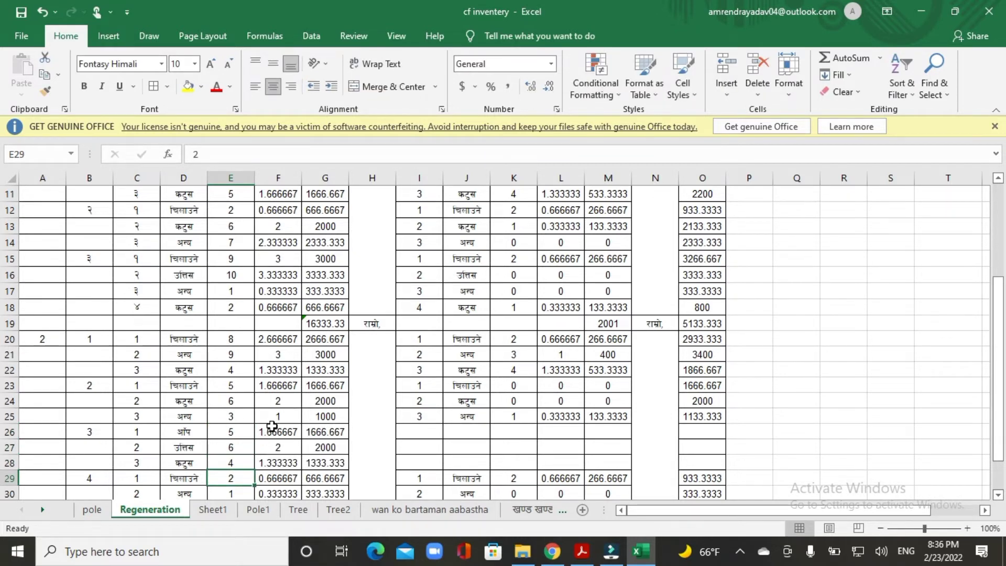
Step: Link the block 2 sapling serial numbers to the seedling ones with =C20 in I20, filled down through I31
scroll(443, 431, down, 1)
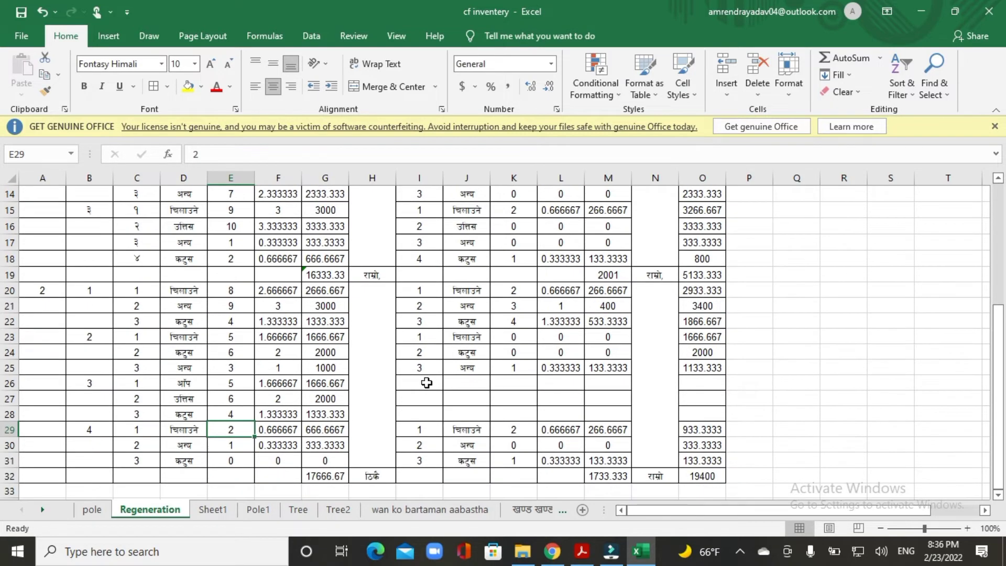
click(423, 387)
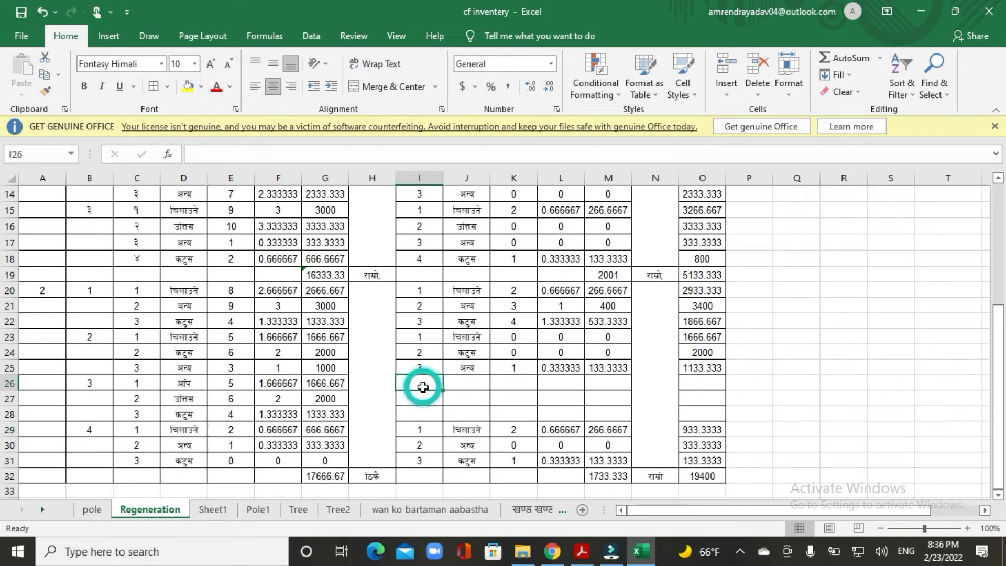
click(424, 291)
text(=)
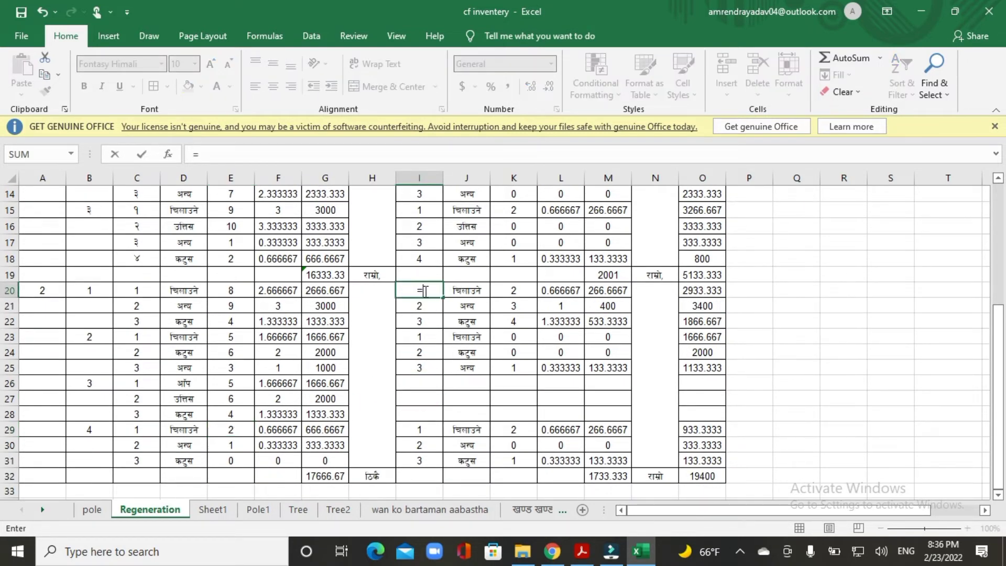
click(144, 291)
key(Return)
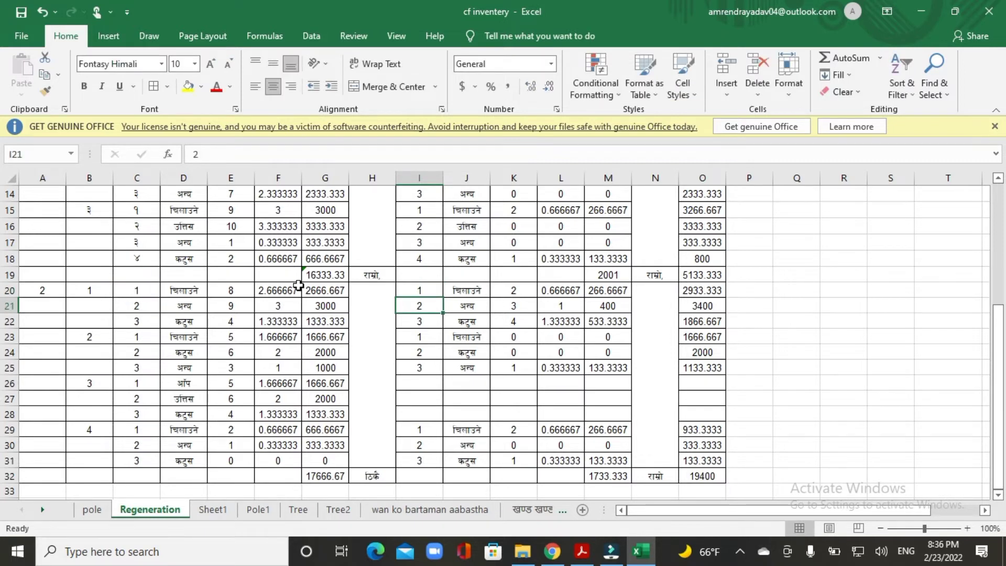
click(430, 285)
drag(443, 298, 447, 466)
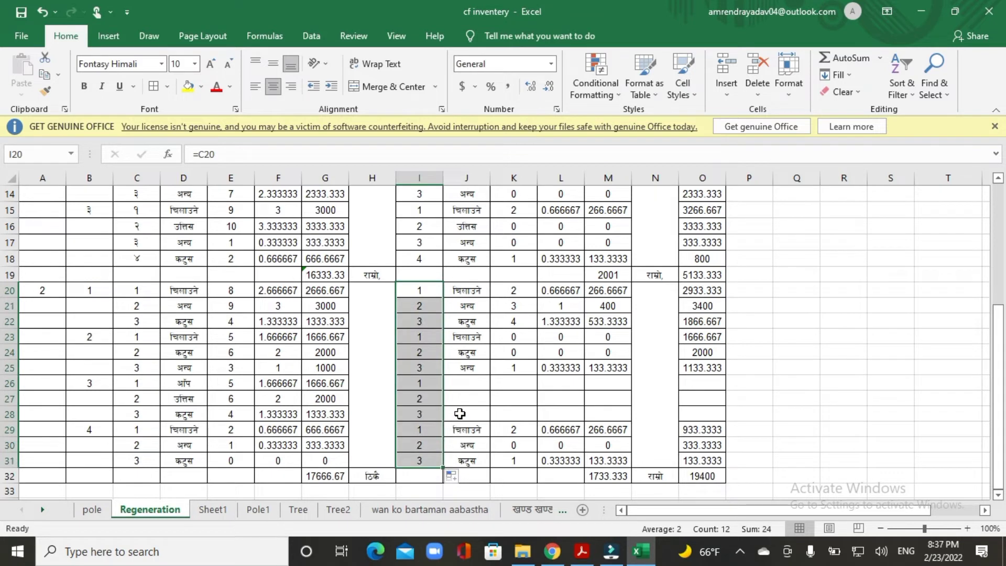
Step: Link the block 2 sapling species names to the seedling ones with =D20 in J20, filled down through J31
click(462, 292)
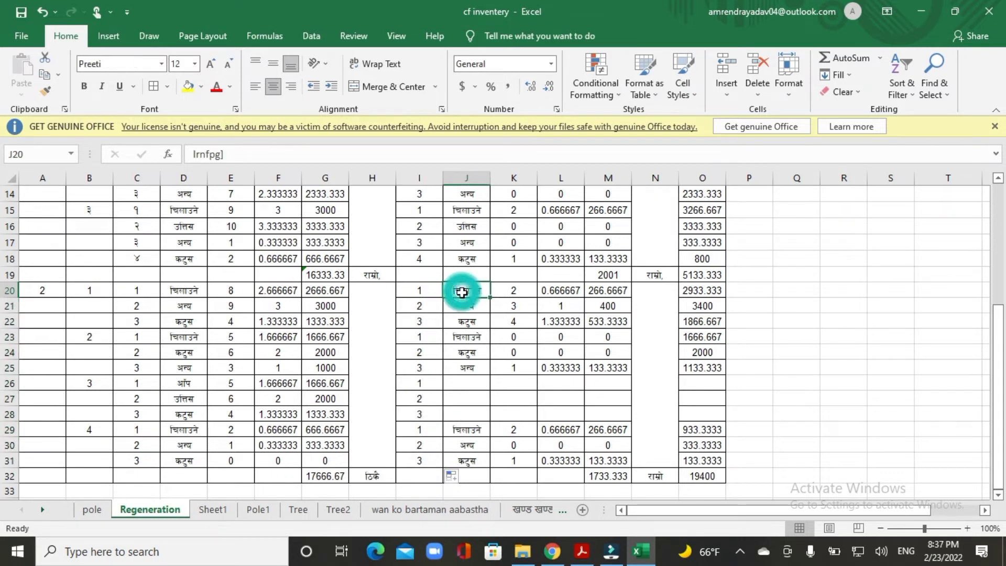
text(=)
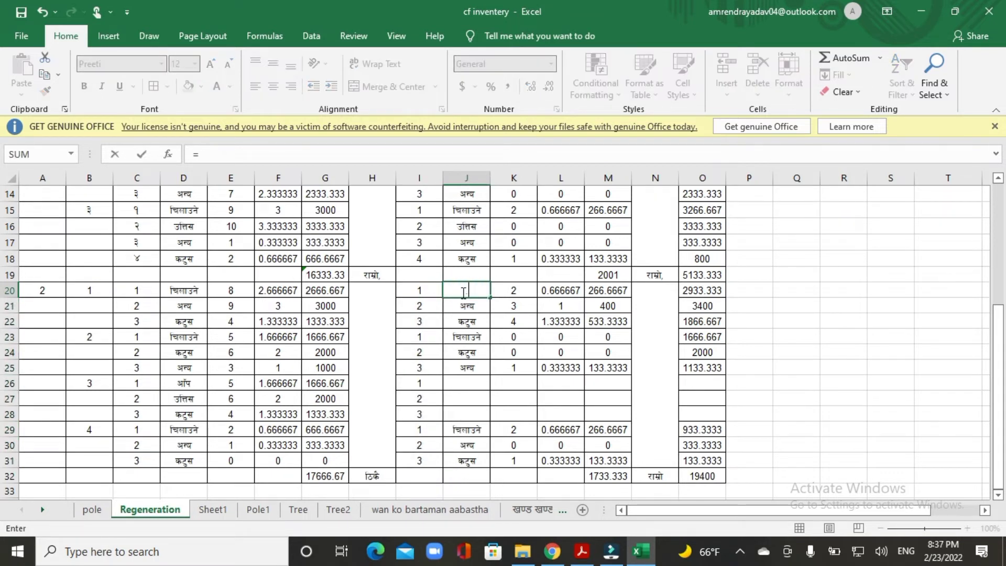
click(189, 289)
key(Return)
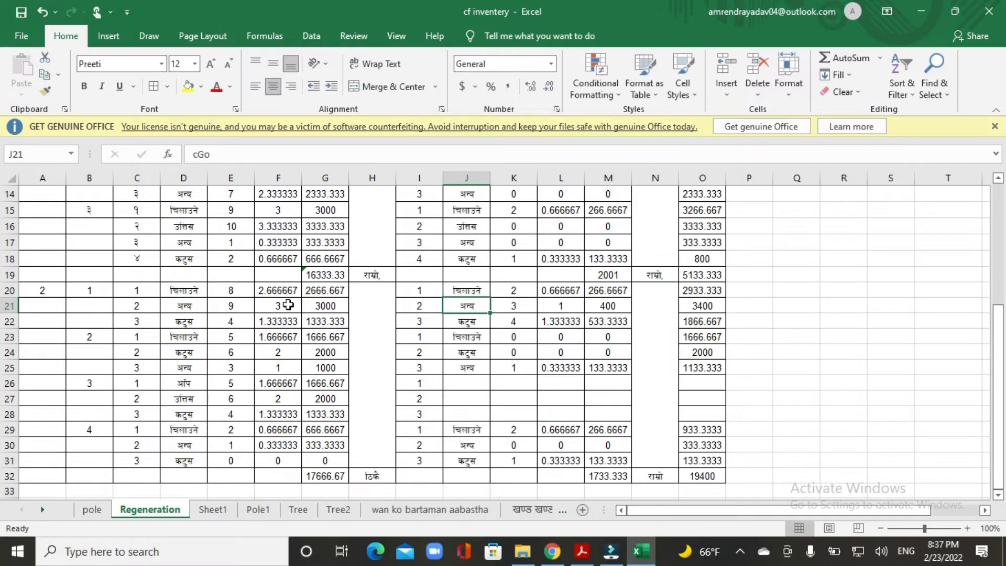
click(465, 292)
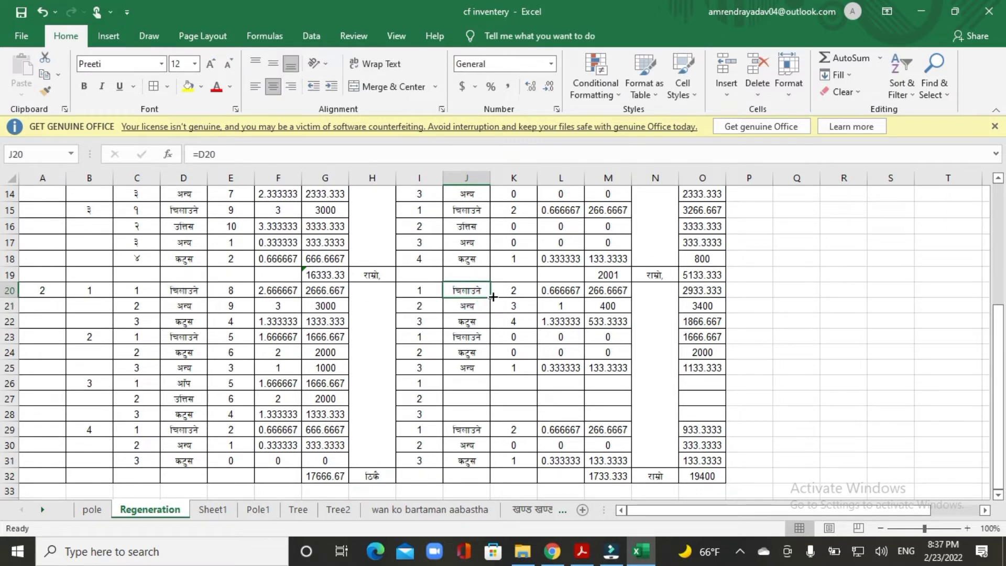
drag(493, 297, 480, 467)
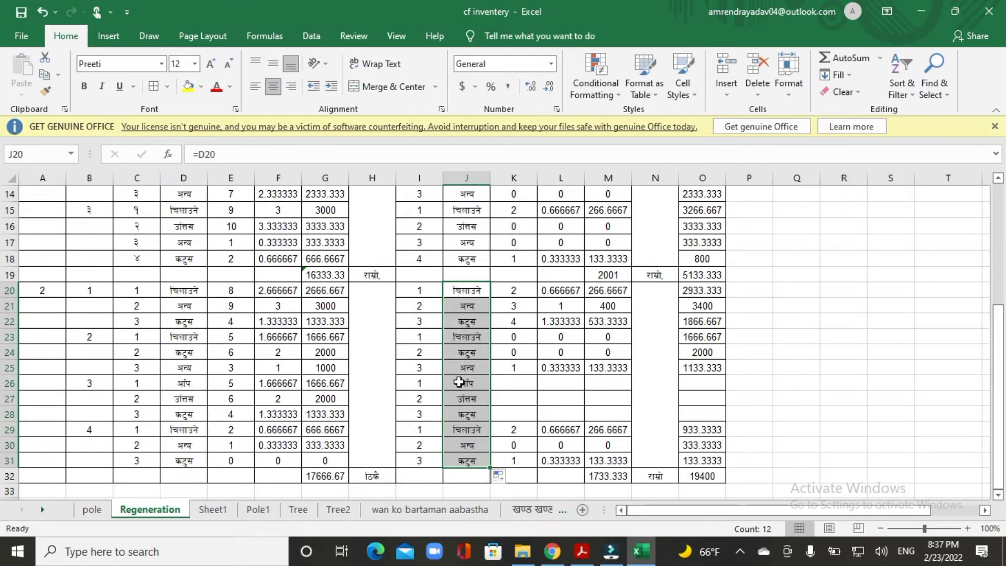
Step: Enter the sapling counts 3, 4 and 5 for plot 3 in K26:K28 and 1 in K29
click(517, 383)
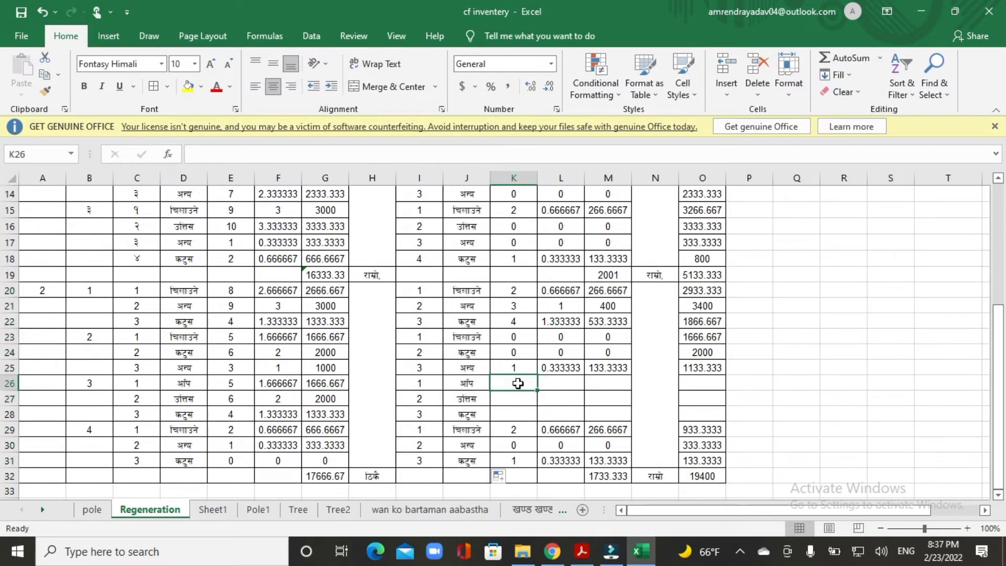
text(3)
key(Return)
text(4)
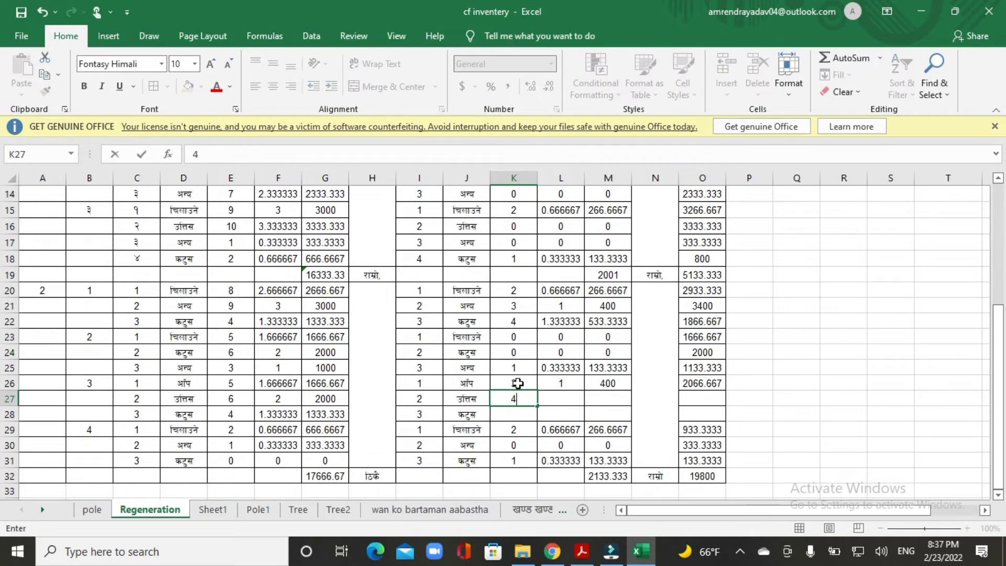
key(Return)
text(5)
key(Return)
text(1)
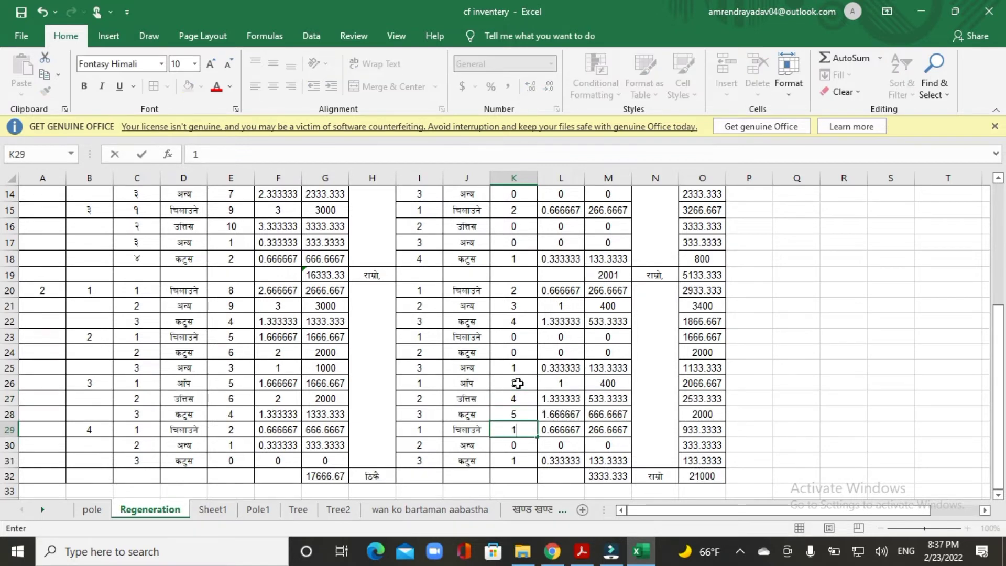
key(Return)
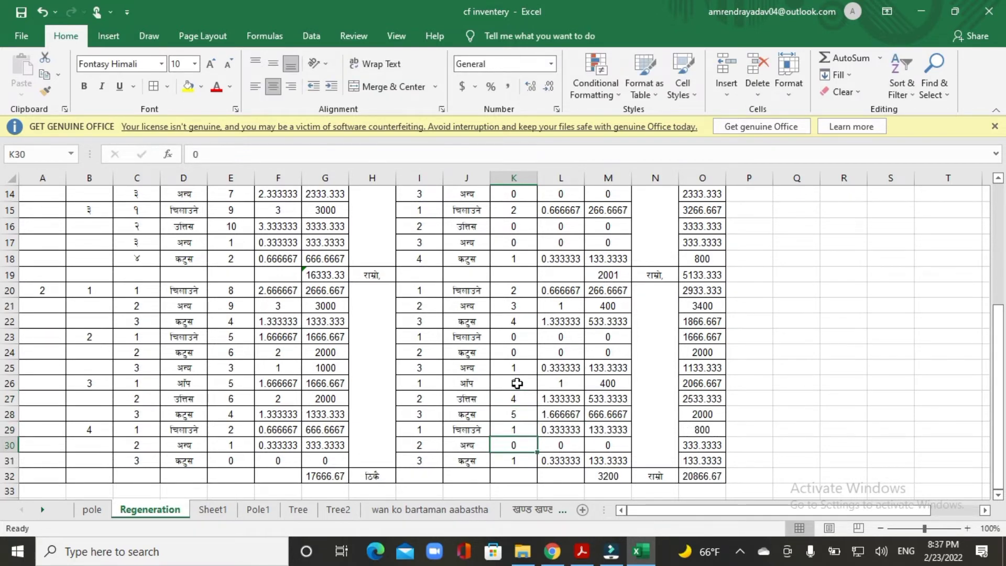
Step: Inspect the block 2 formulas for saplings per plot, saplings per hectare and total regeneration in row 20
click(605, 292)
click(560, 289)
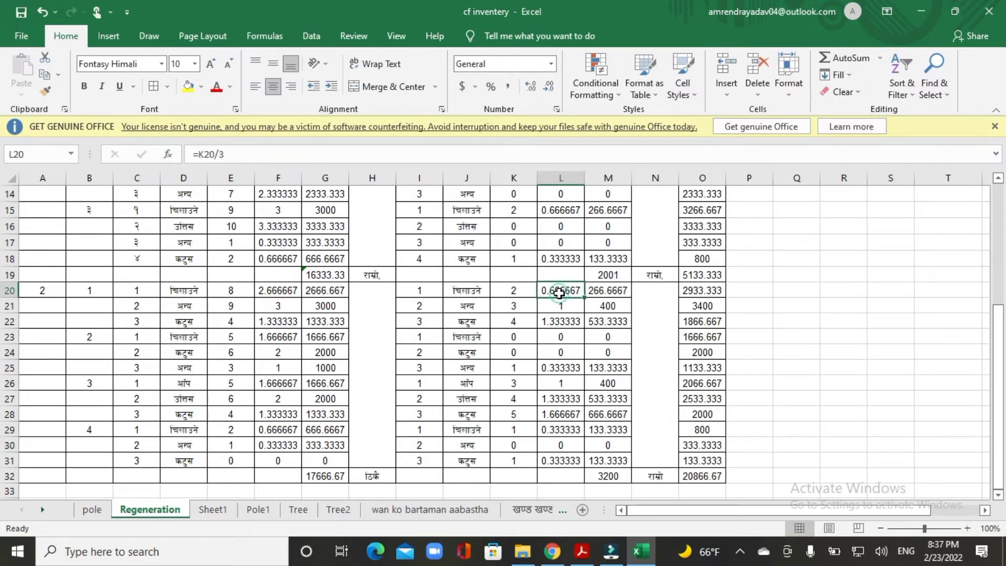
click(721, 292)
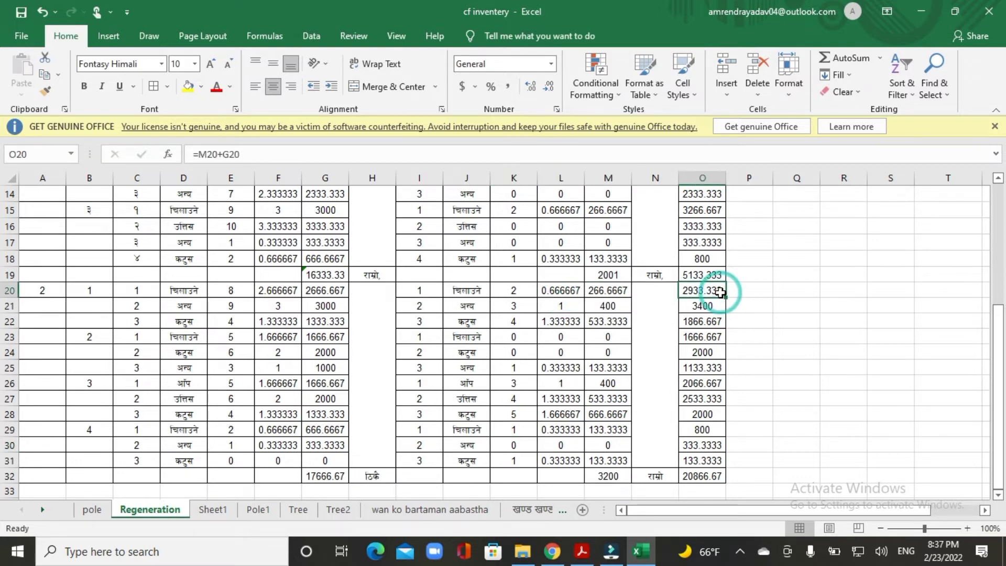
Step: Compare the block 2 sapling total in M32 with the Good threshold for saplings on Sheet1, and return to the Regeneration sheet
click(659, 478)
click(608, 477)
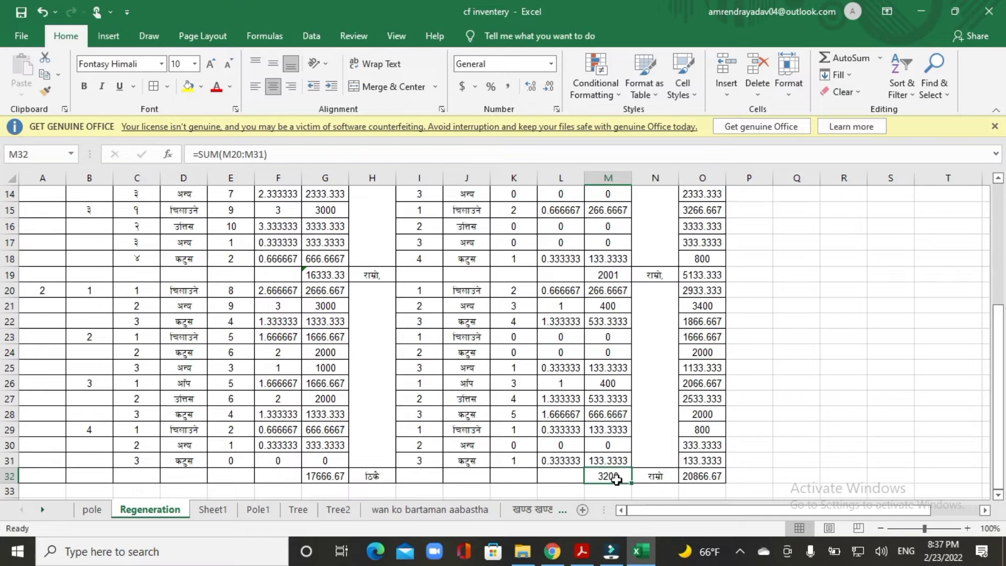
scroll(616, 479, up, 3)
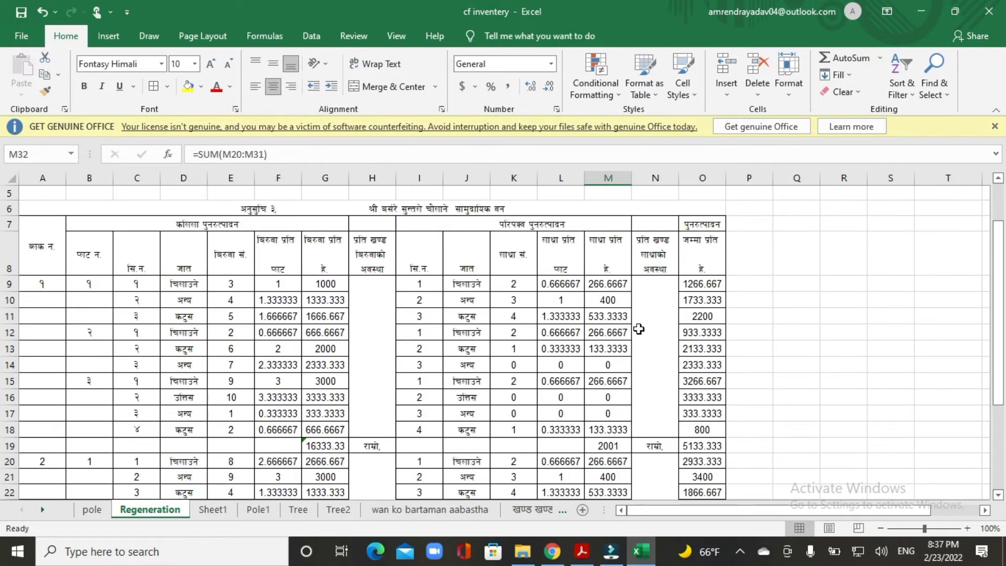
click(604, 254)
scroll(608, 315, down, 4)
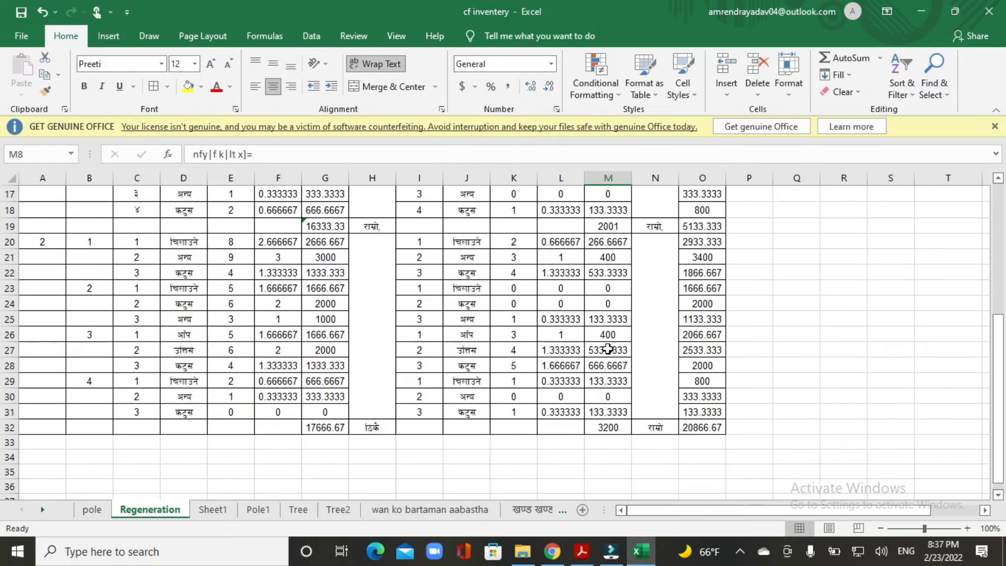
click(609, 427)
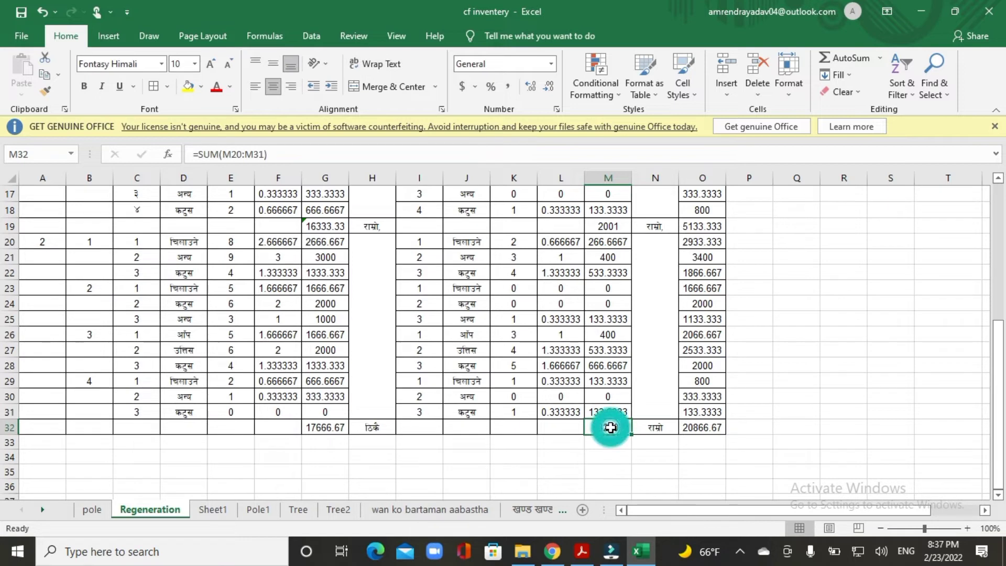
click(225, 512)
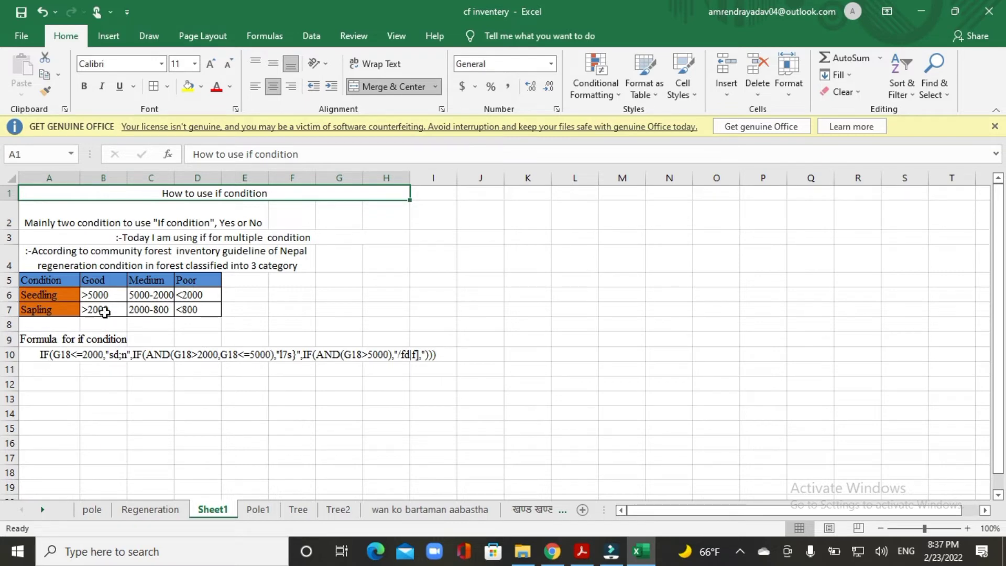
click(43, 313)
click(100, 309)
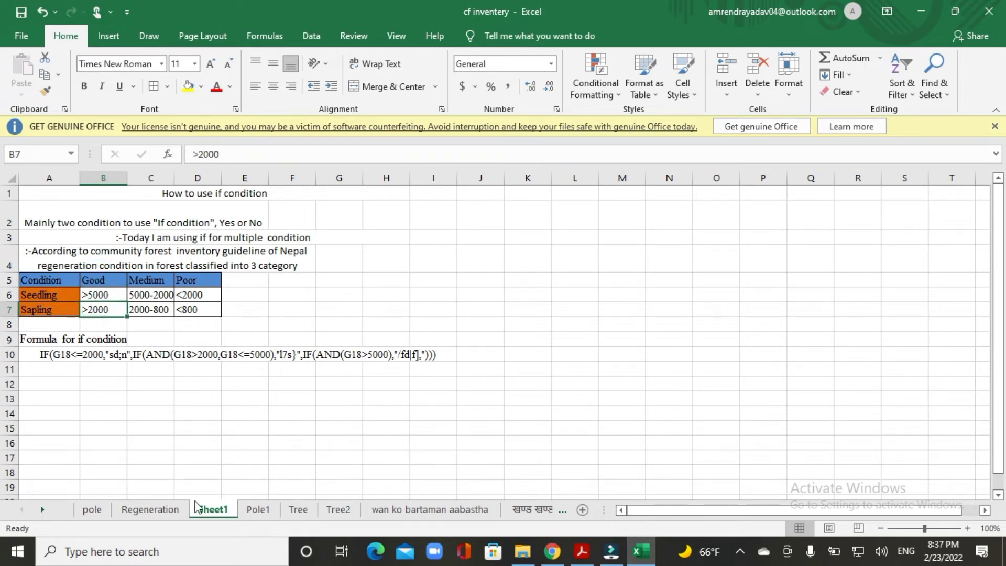
click(155, 509)
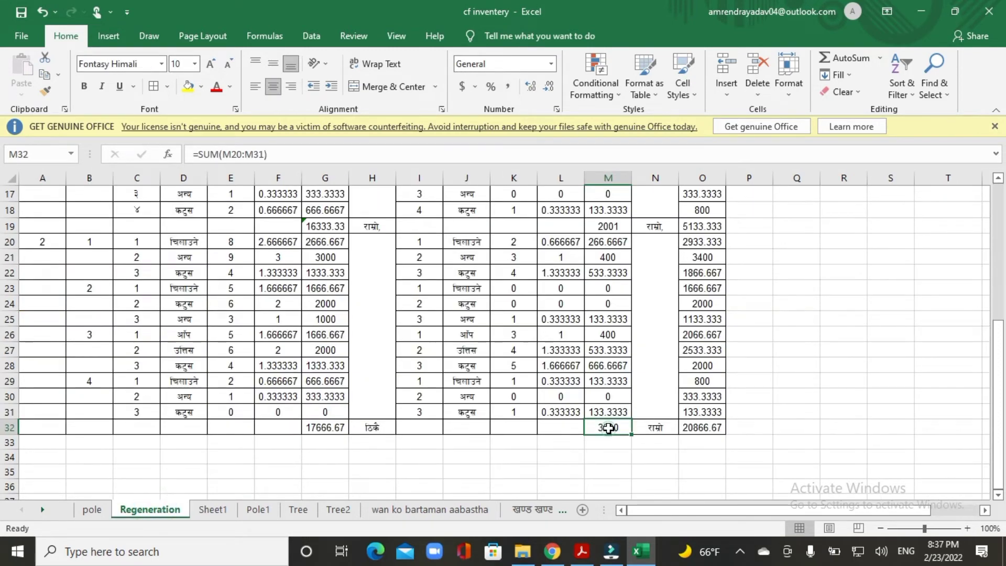
Step: Check the block 2 seedling total in G32 against the Good, Medium and Poor seedling limits on Sheet1
click(329, 429)
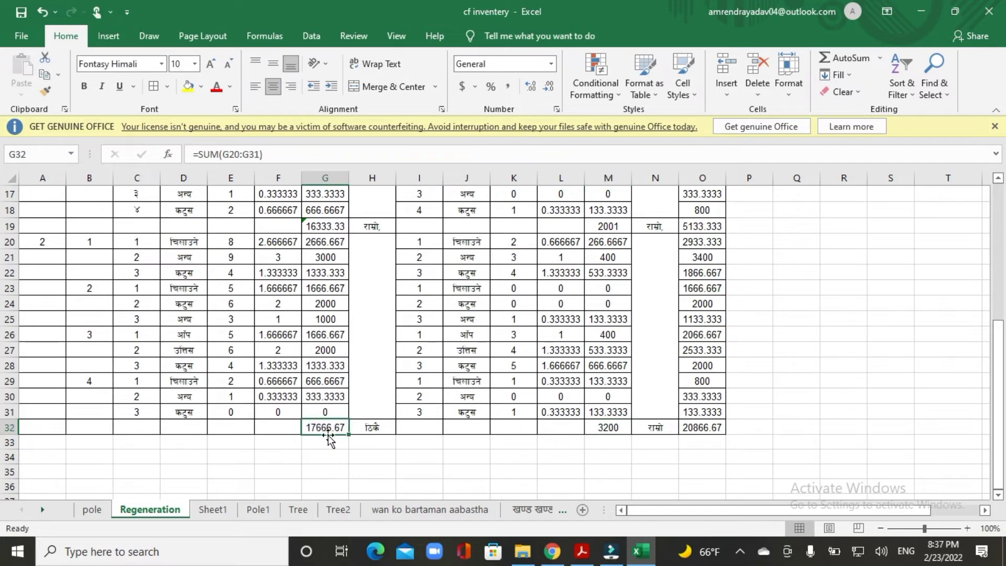
scroll(286, 423, up, 5)
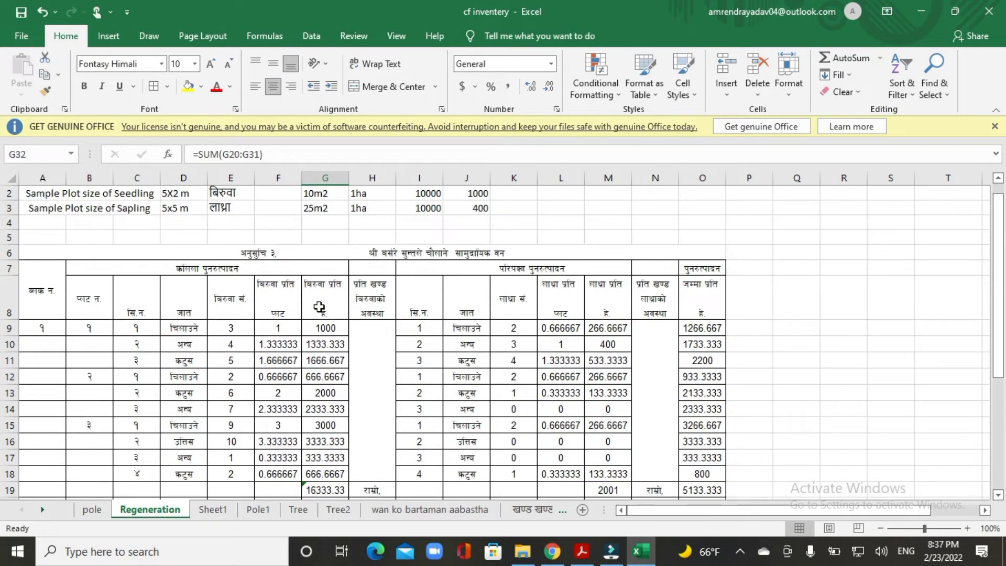
scroll(332, 472, down, 6)
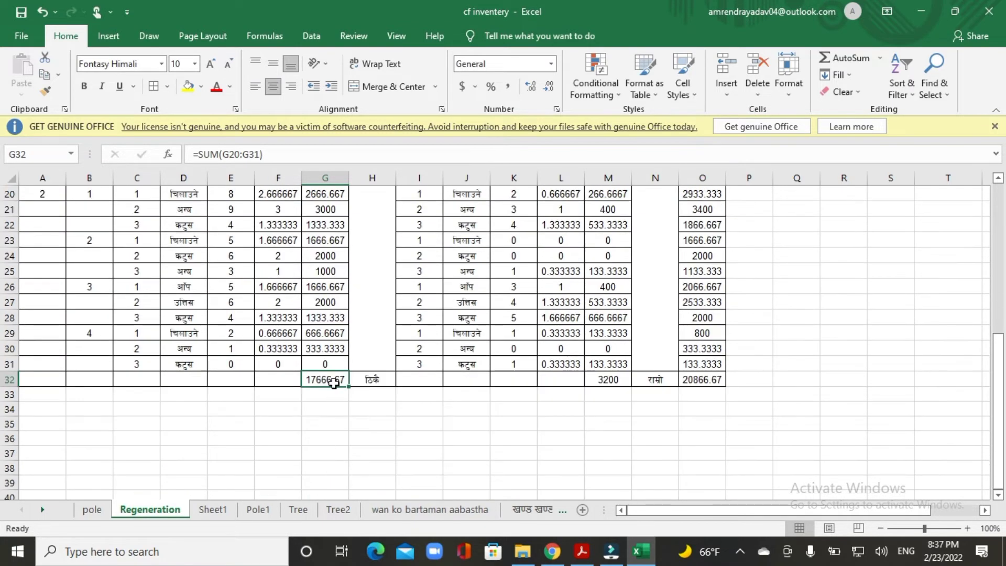
click(212, 510)
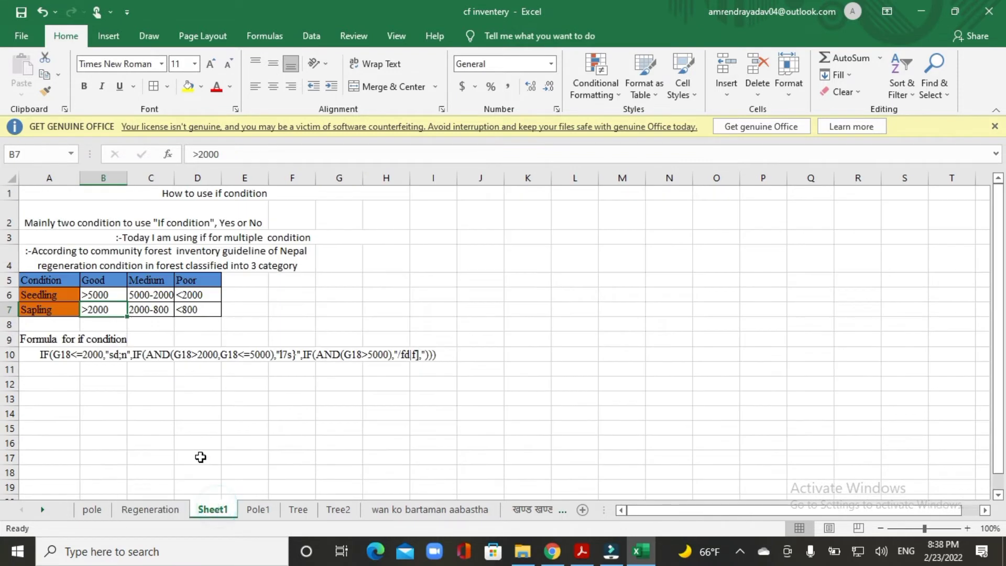
click(52, 300)
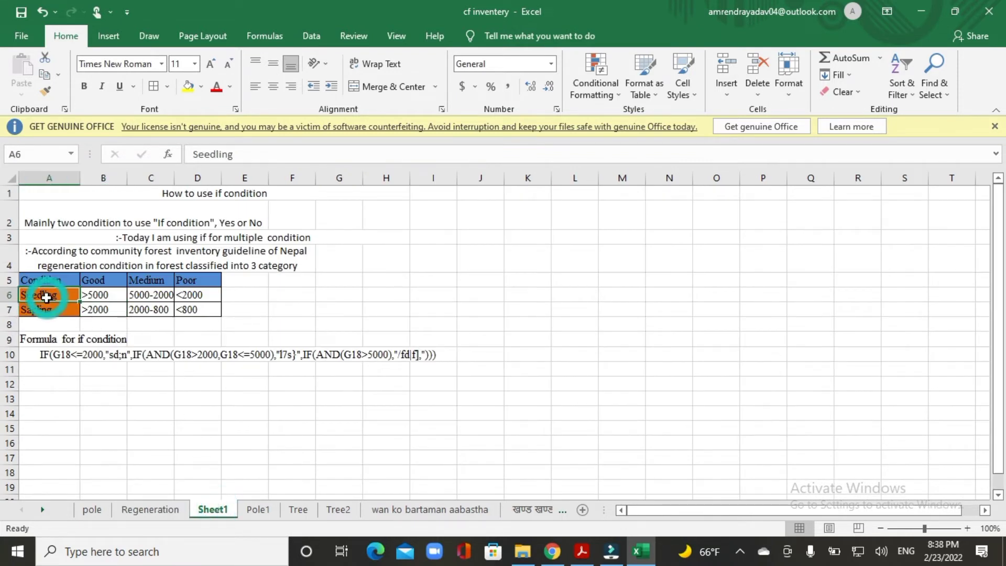
click(104, 300)
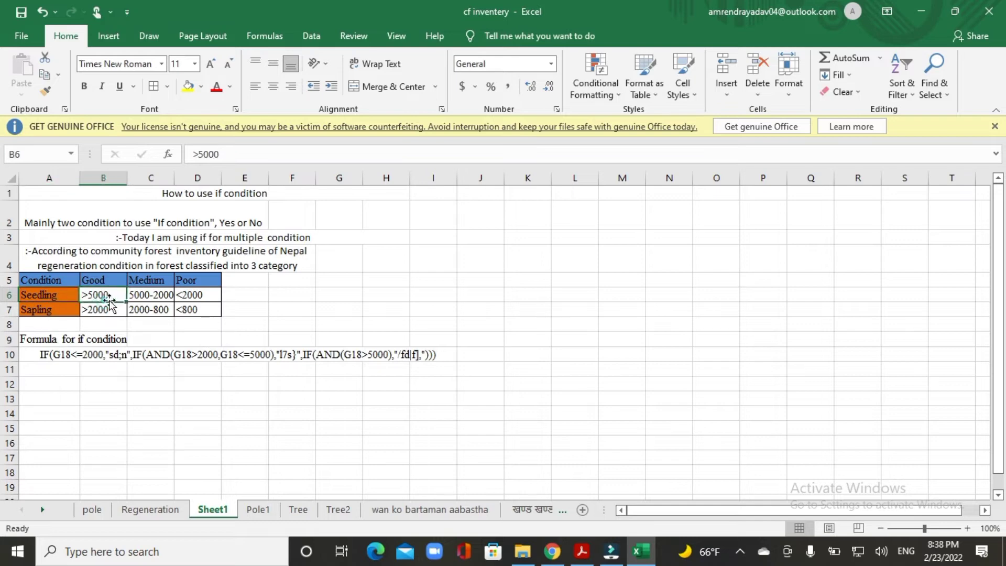
click(150, 297)
click(196, 298)
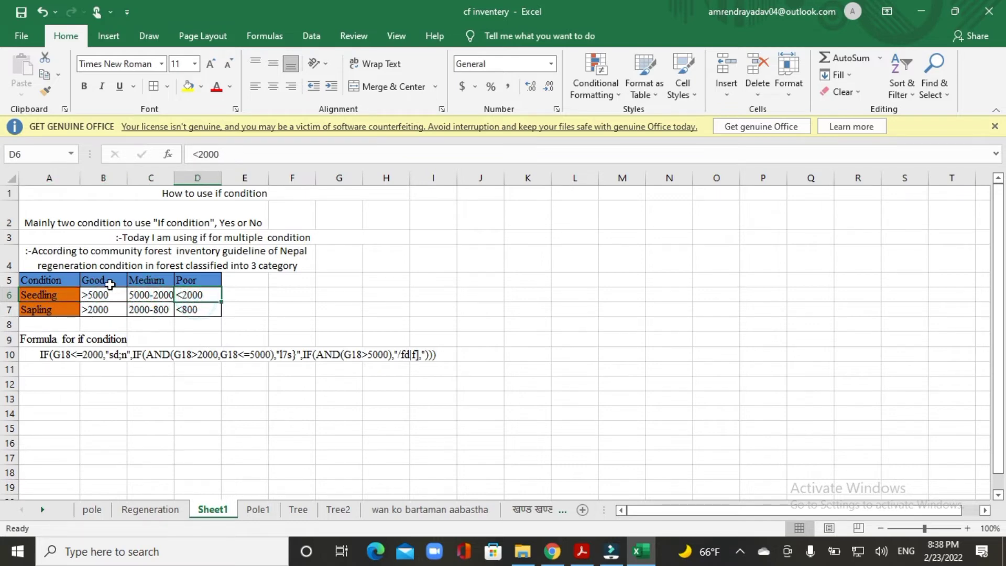
click(109, 283)
click(152, 281)
click(190, 283)
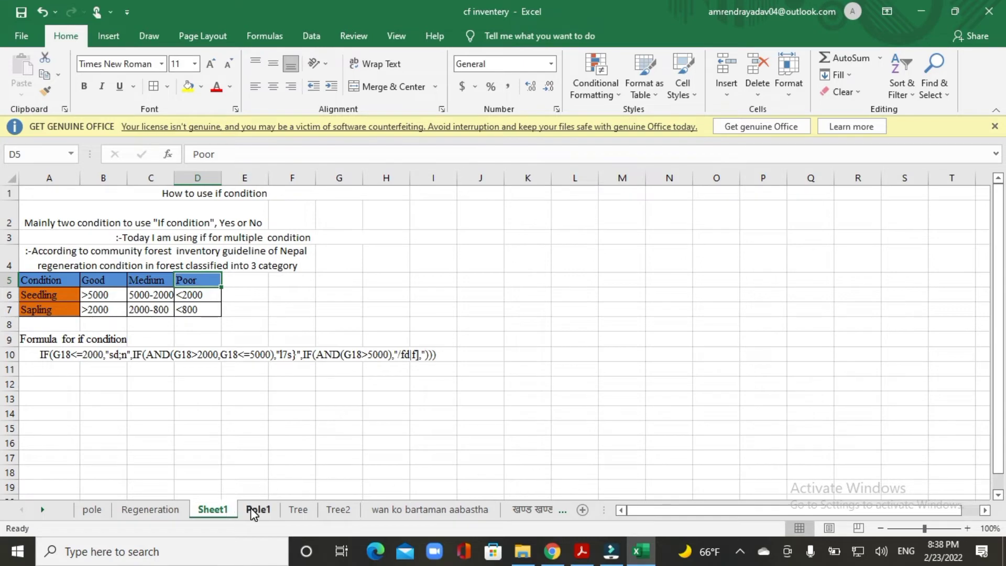
Step: Add the column headings s, b and l in P8:R8 of the Regeneration sheet, beside the total regeneration column
click(166, 508)
scroll(524, 409, up, 6)
scroll(524, 409, down, 3)
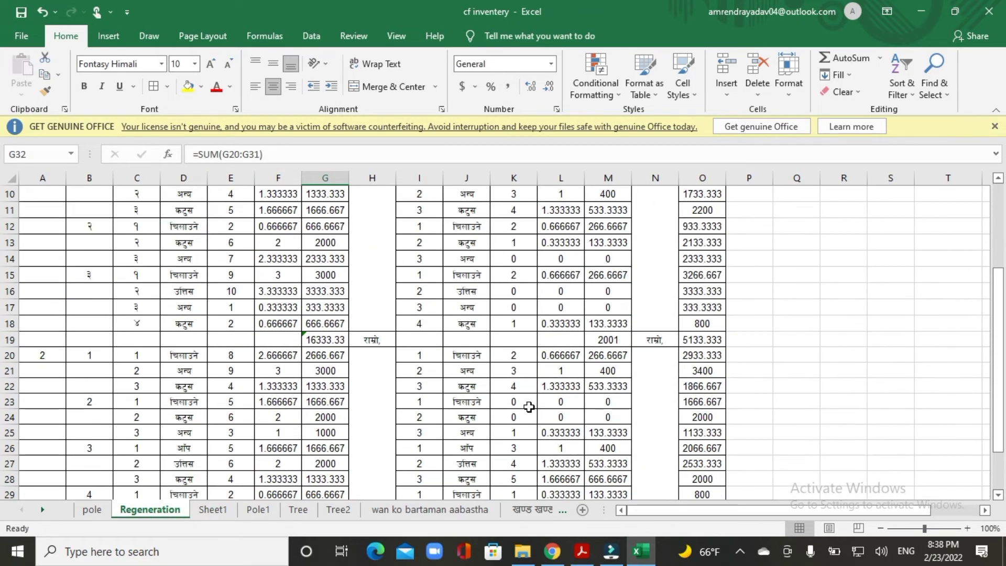
scroll(629, 367, up, 3)
click(748, 320)
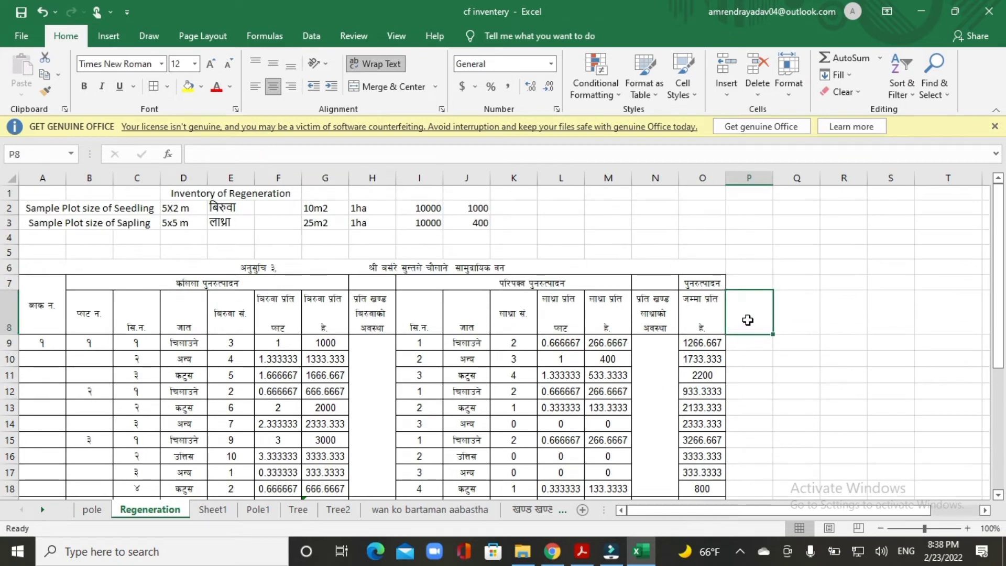
text(s)
key(Tab)
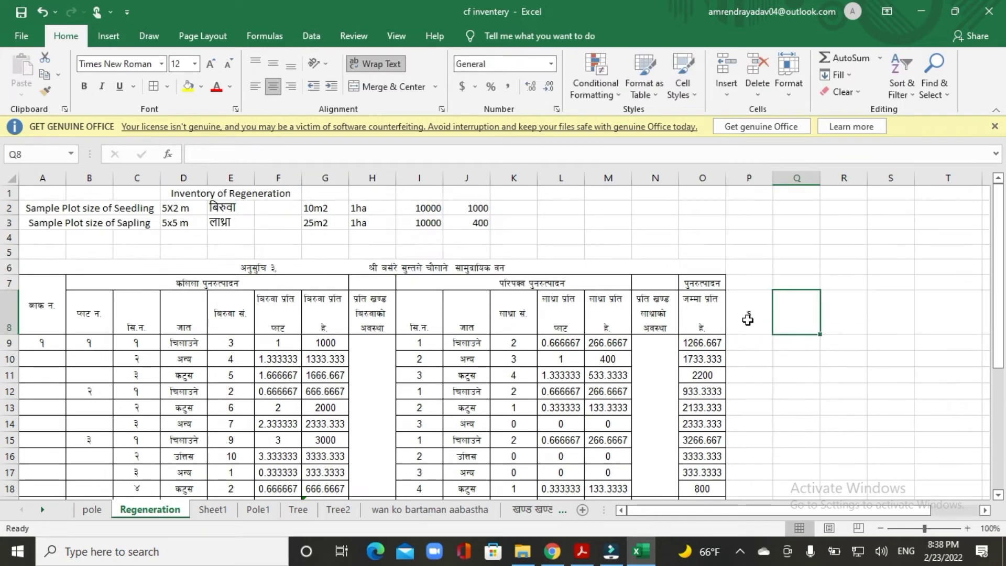
text(b)
key(Tab)
text(1)
key(Tab)
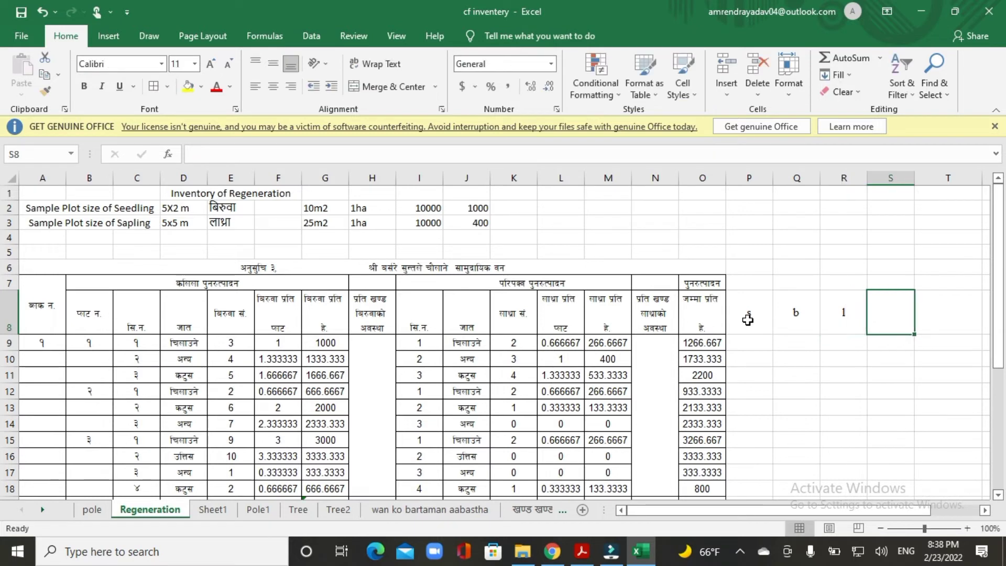
Step: Link the s column to the seedling species names with =D9 in P9, filled down the inventory rows
click(753, 342)
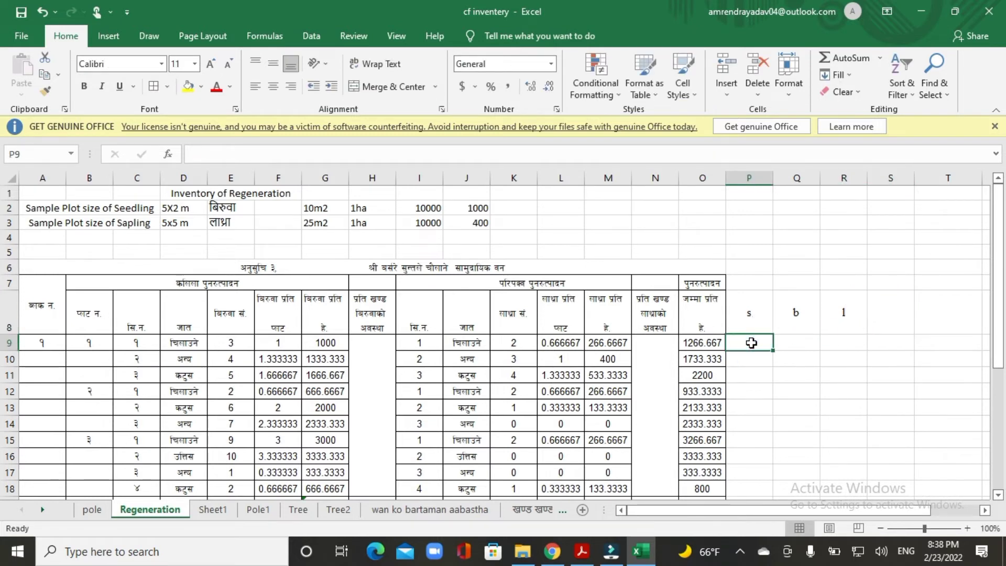
text(=)
click(173, 341)
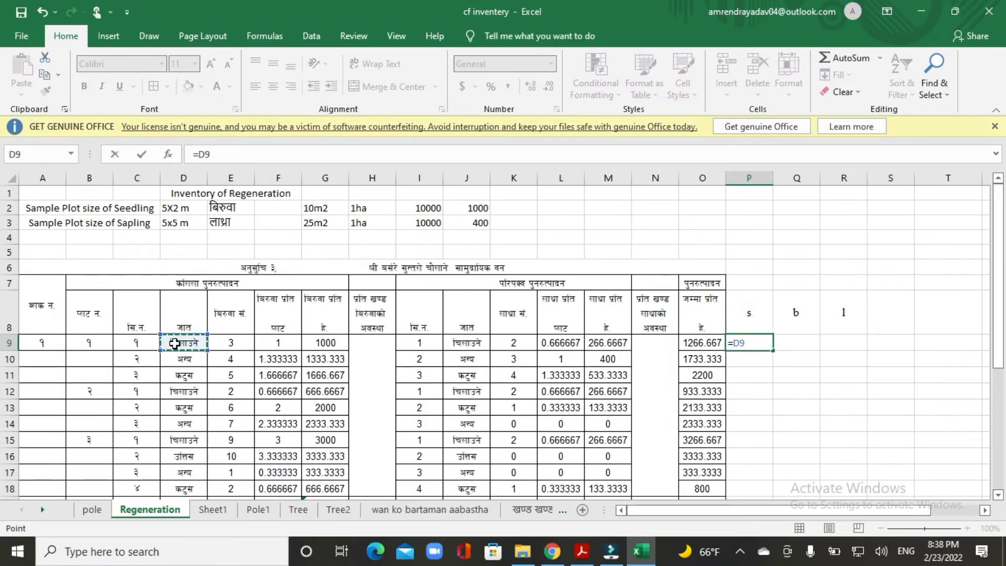
key(Return)
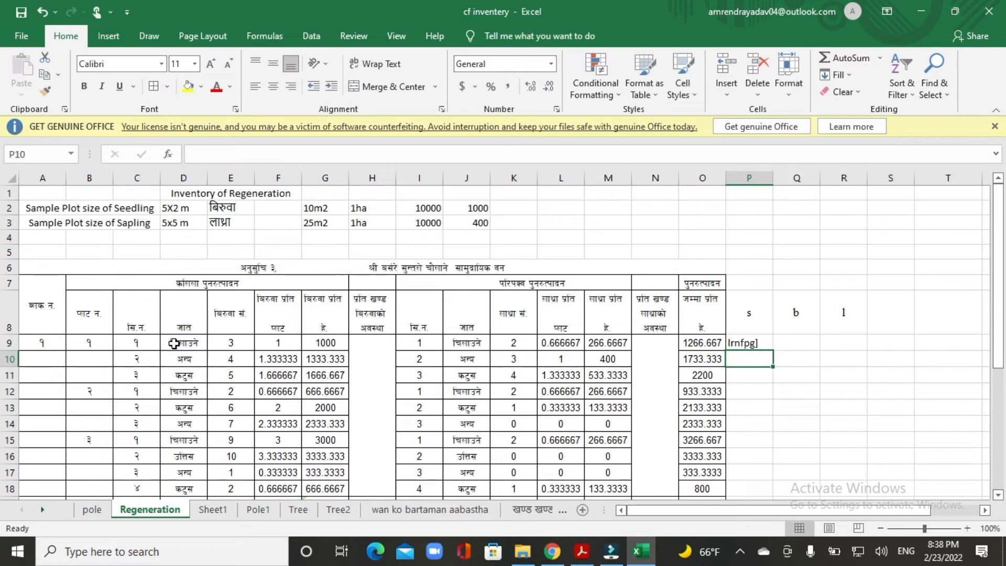
click(728, 343)
drag(773, 351, 759, 389)
scroll(779, 371, up, 3)
Step: Link the first cell of the b column, Q9, to the seedlings per hectare value with =G9
click(790, 345)
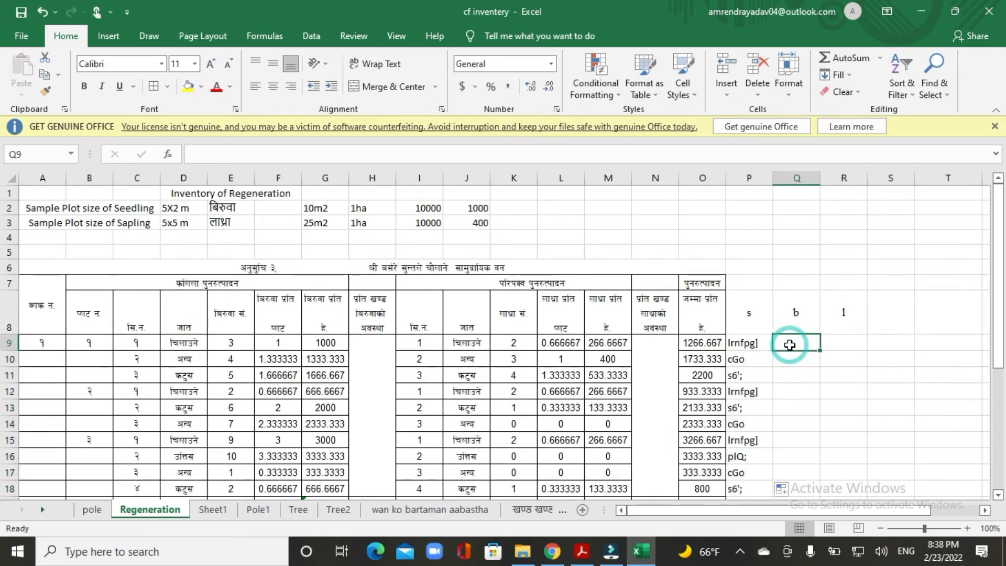
text(=)
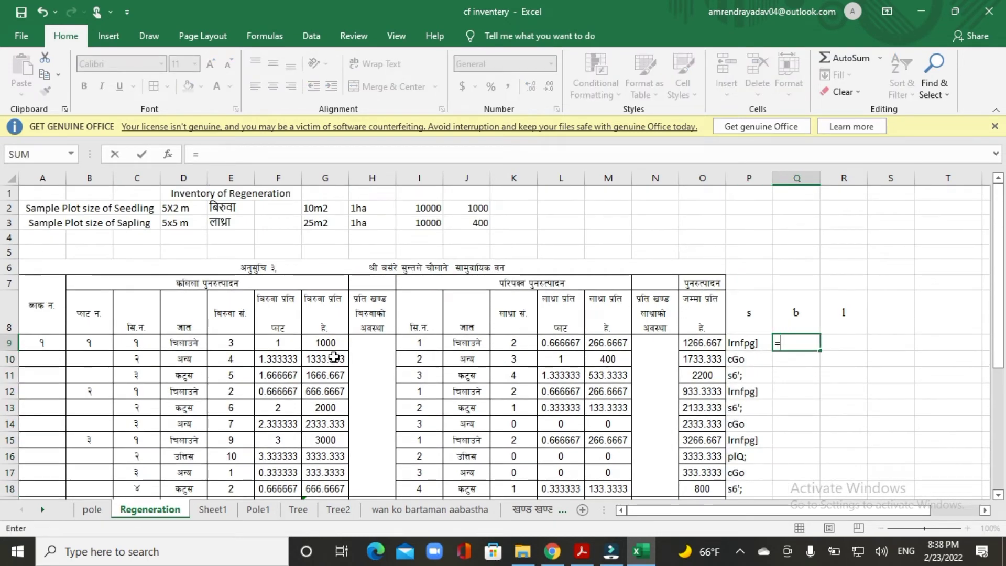
click(324, 344)
key(Return)
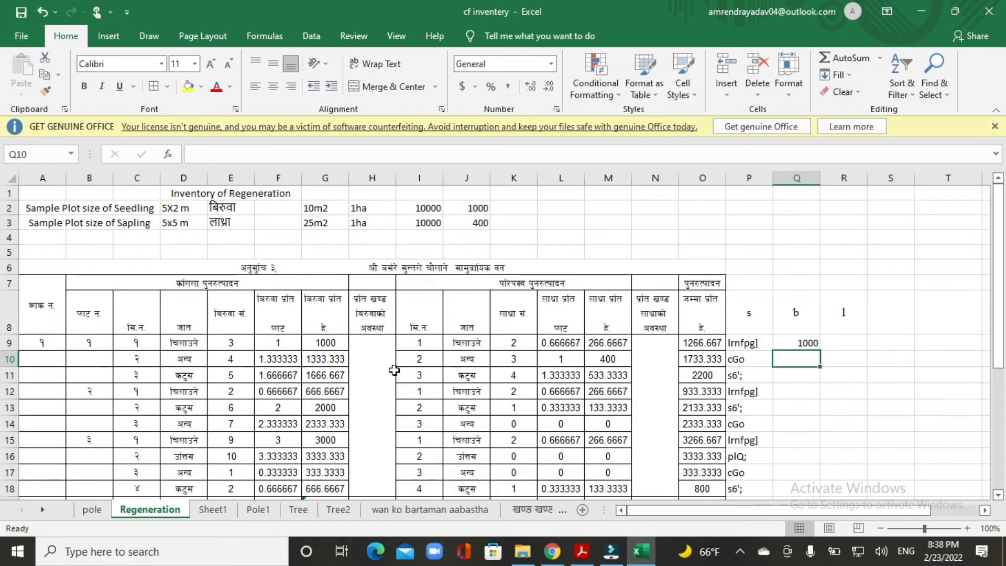
Step: Link R9 in the l column to saplings per hectare with =M9, and fill Q9:R9 down to row 17
click(838, 342)
text(=)
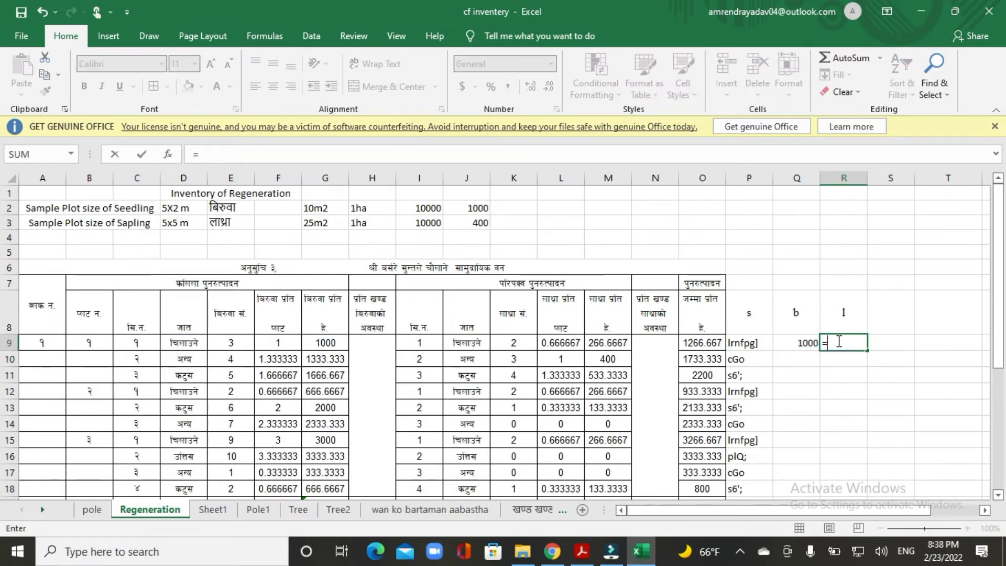
click(607, 345)
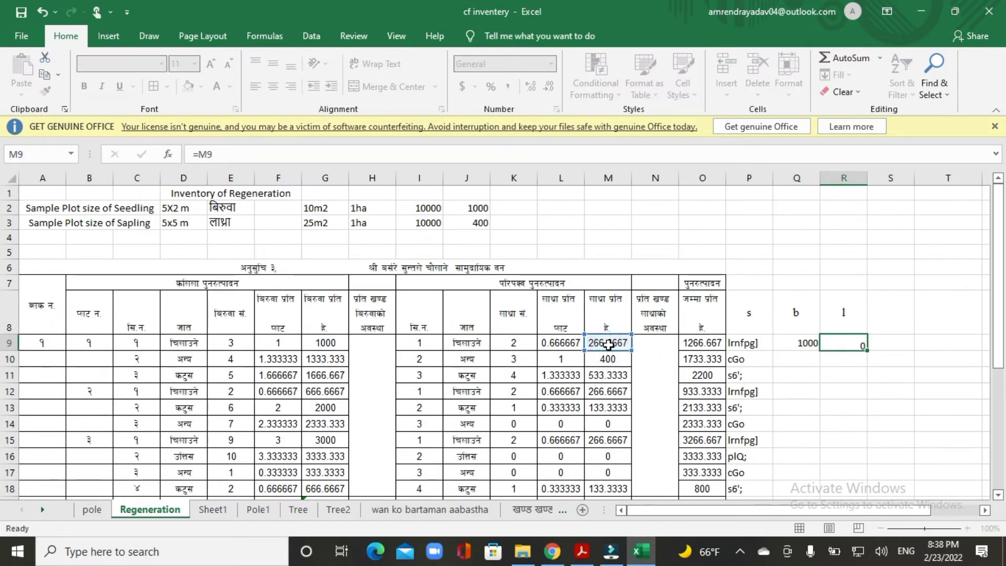
key(Return)
drag(799, 343, 844, 413)
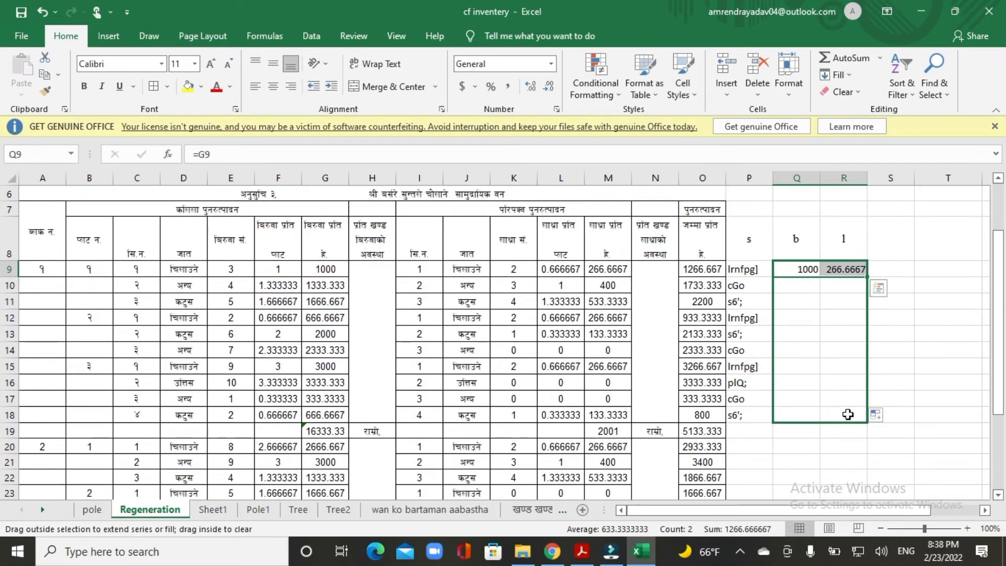
Step: Insert a PivotTable from the range P8:R18, placed on the existing Regeneration worksheet at T9
drag(747, 240, 857, 408)
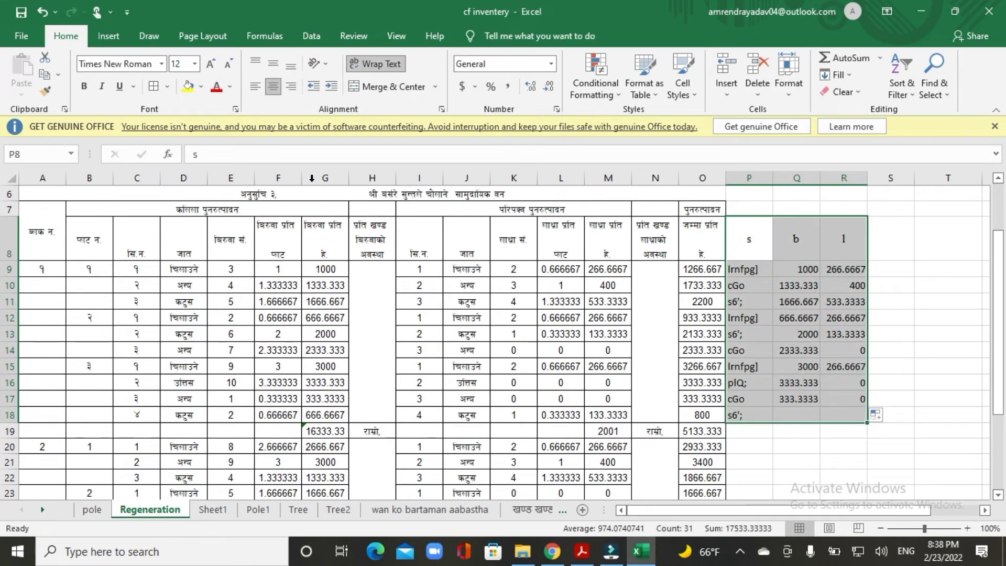
click(109, 38)
click(35, 85)
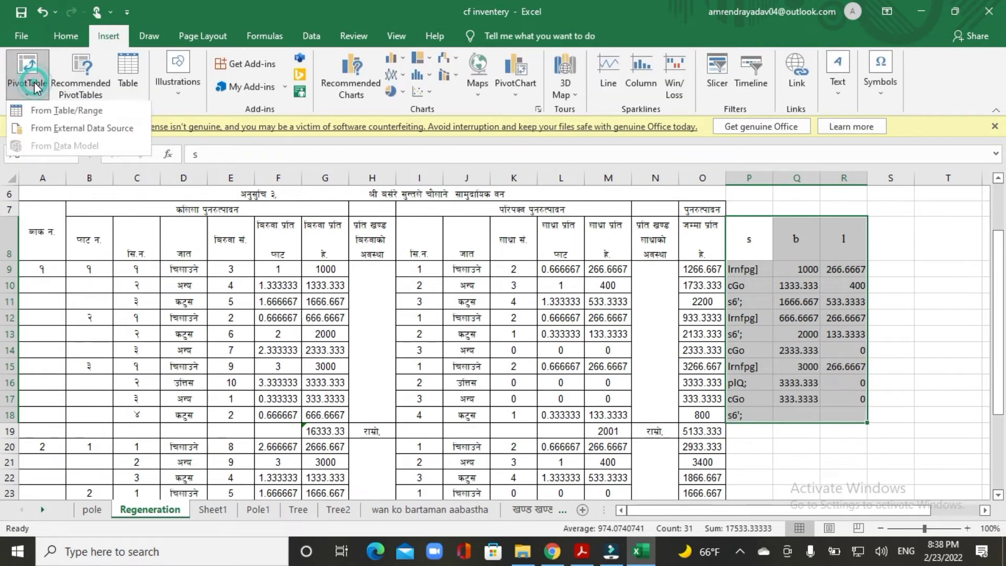
click(43, 111)
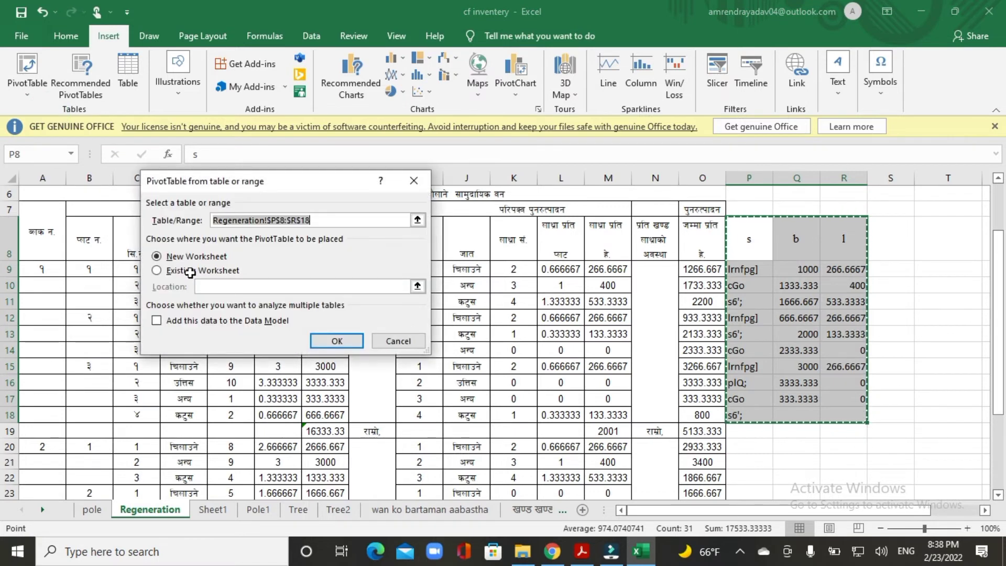
click(157, 271)
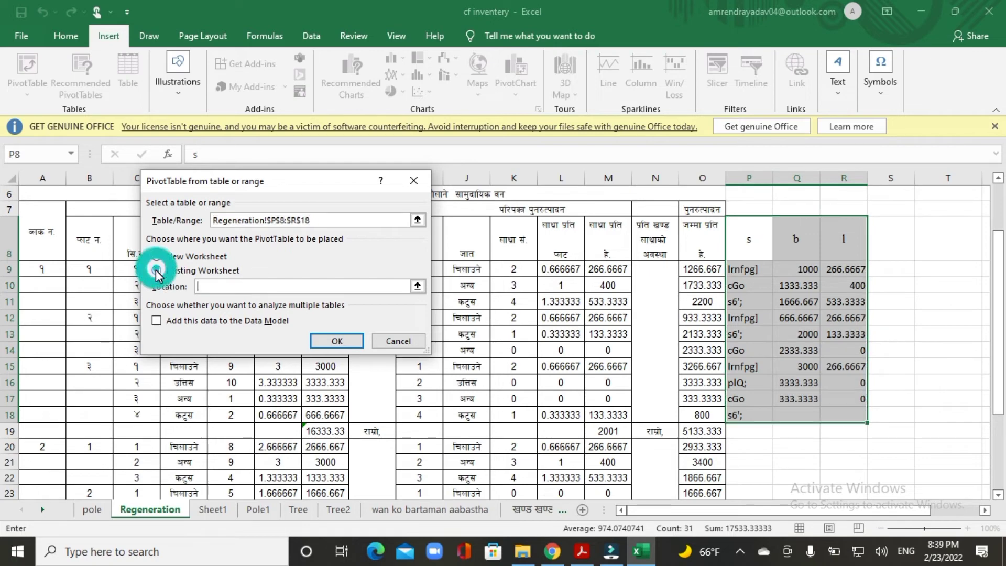
click(933, 268)
click(335, 343)
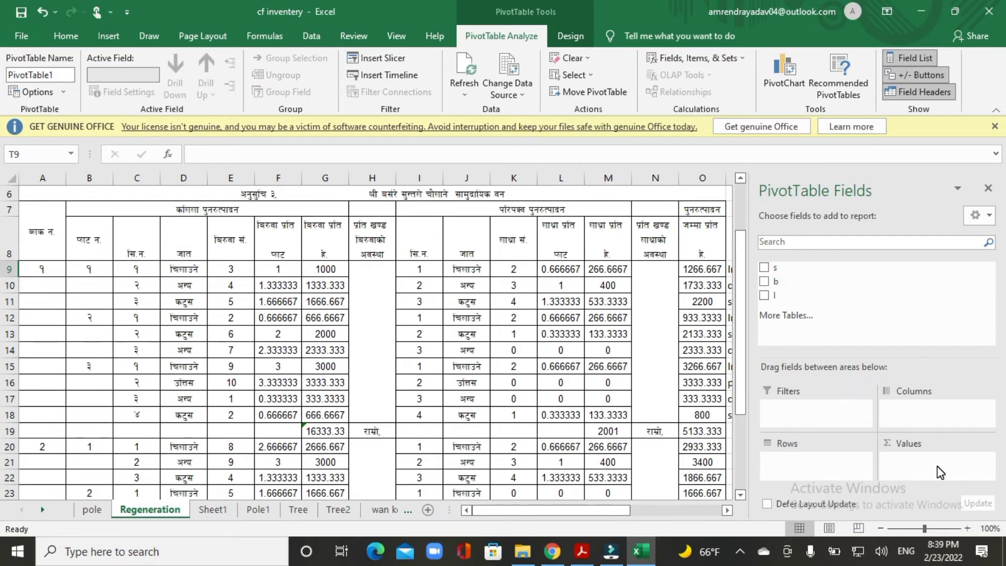
Step: Add s as the pivot table's rows and the sums of b and l as values, and close the field list
click(764, 268)
click(764, 281)
click(764, 295)
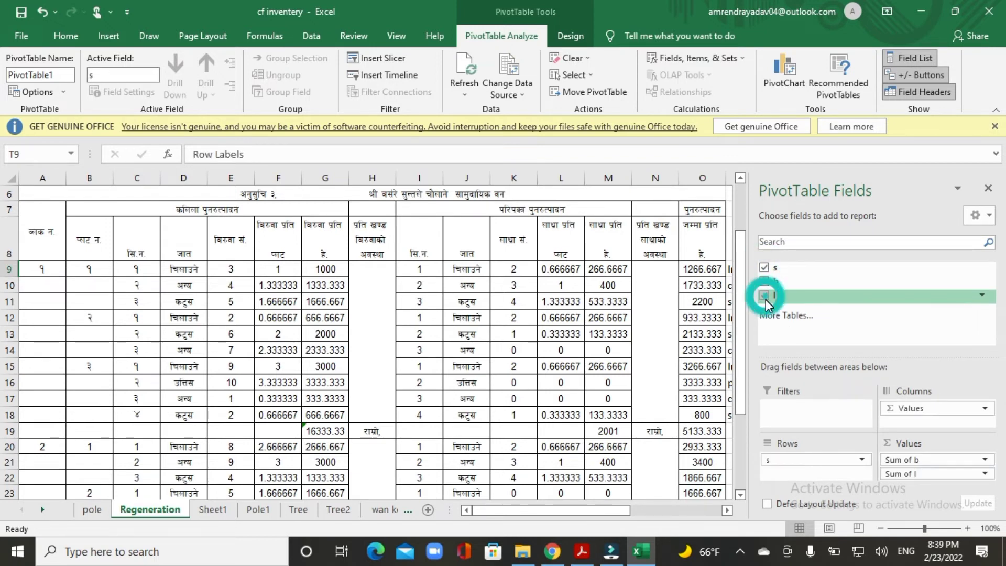
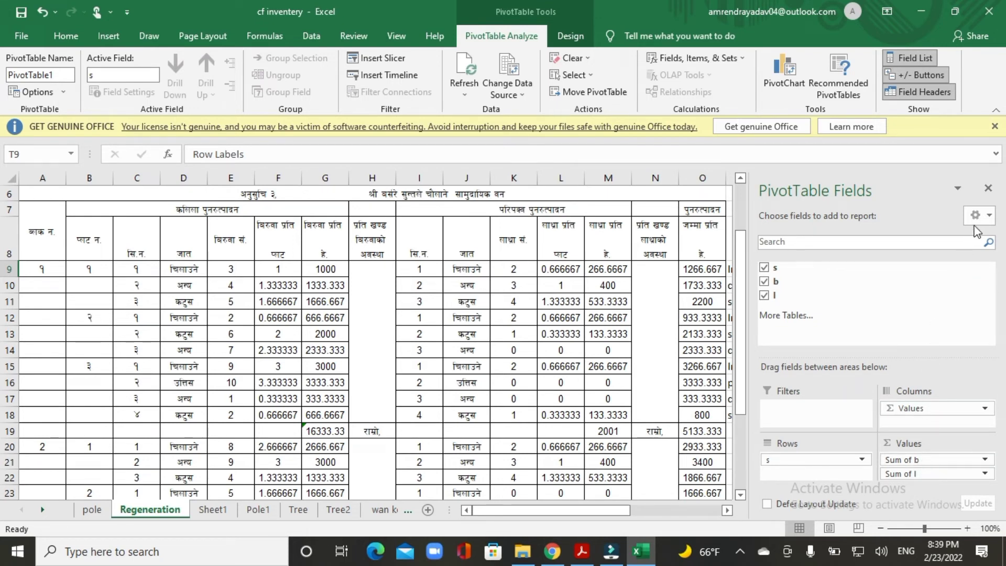
click(988, 189)
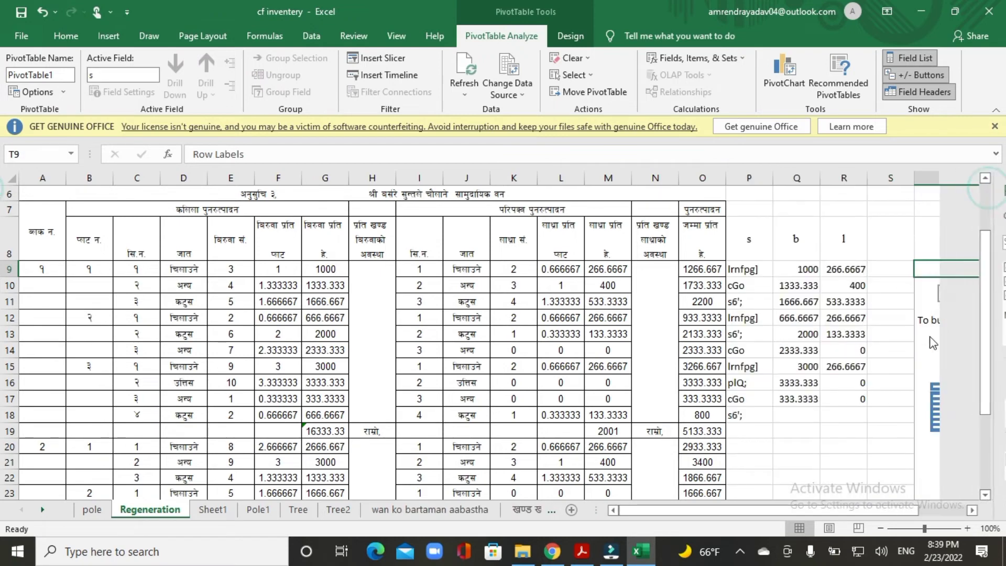
drag(909, 514, 961, 507)
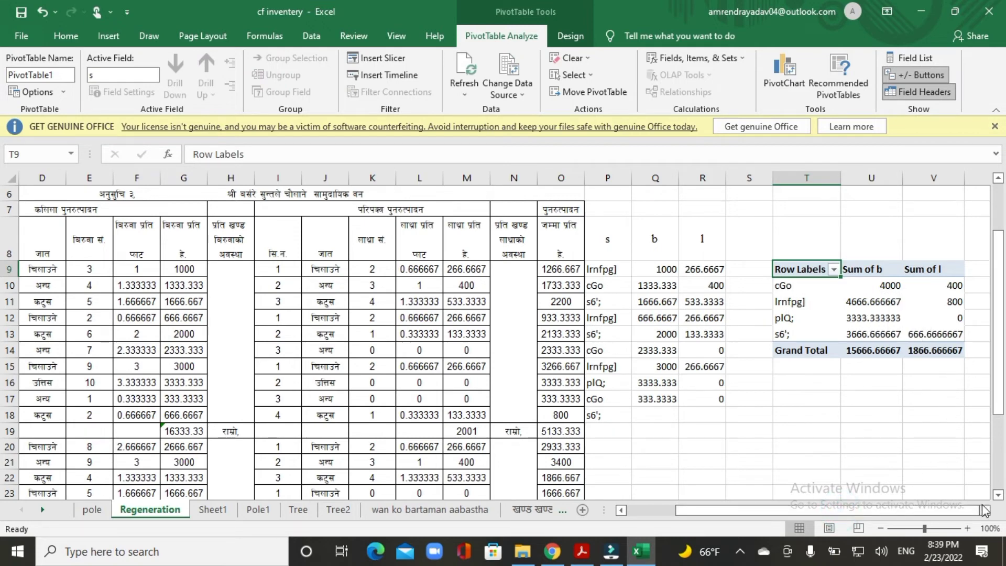
scroll(987, 515, right, 6)
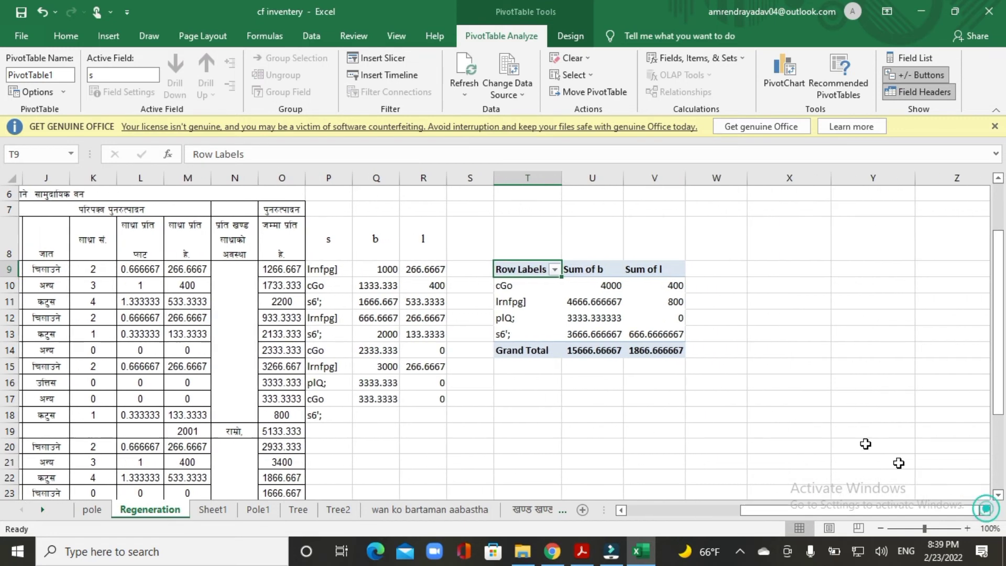
Step: Set the font of the pivot table's species labels in T10:T13 to Preeti
drag(525, 285, 524, 333)
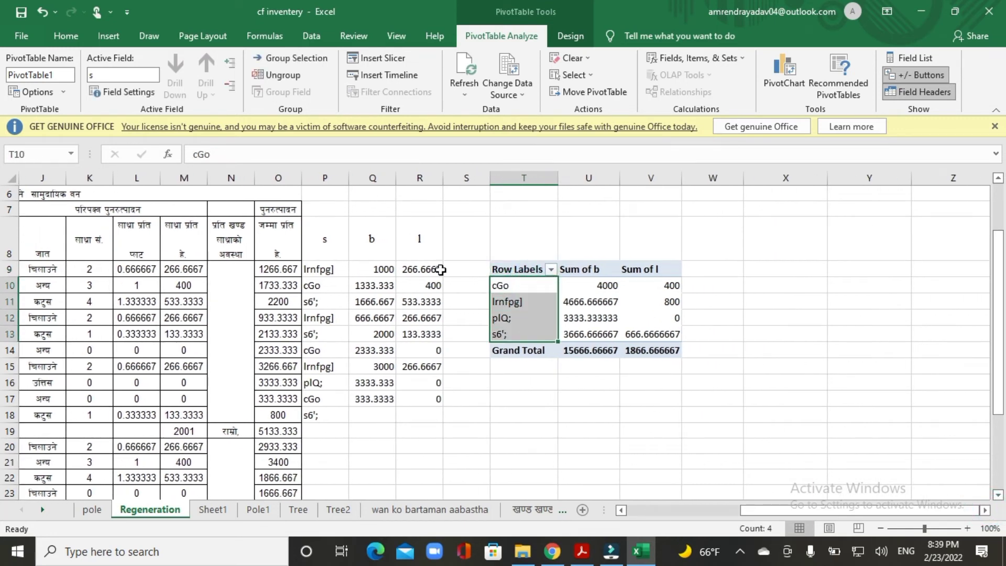
click(65, 36)
click(137, 63)
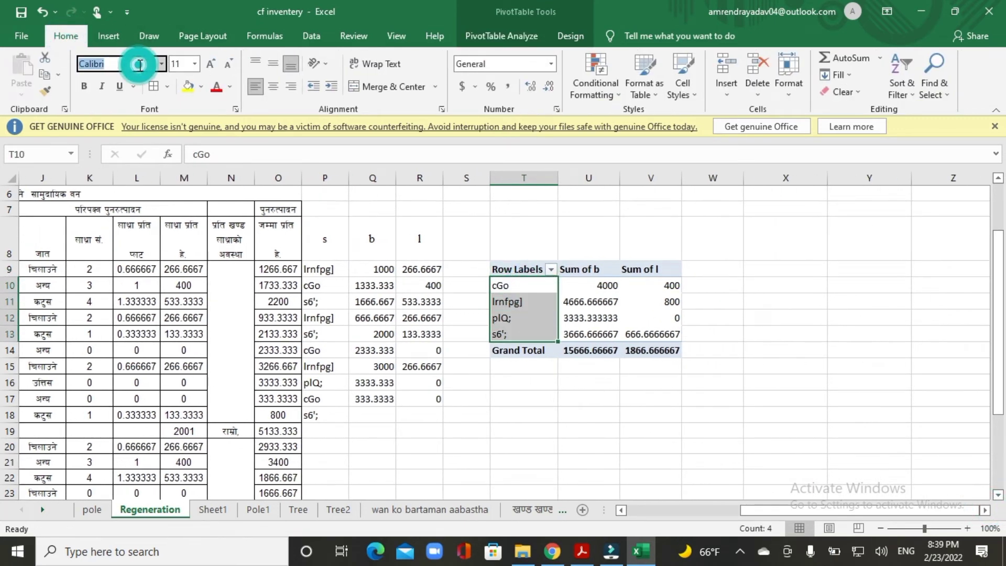
text(Preeti)
key(Return)
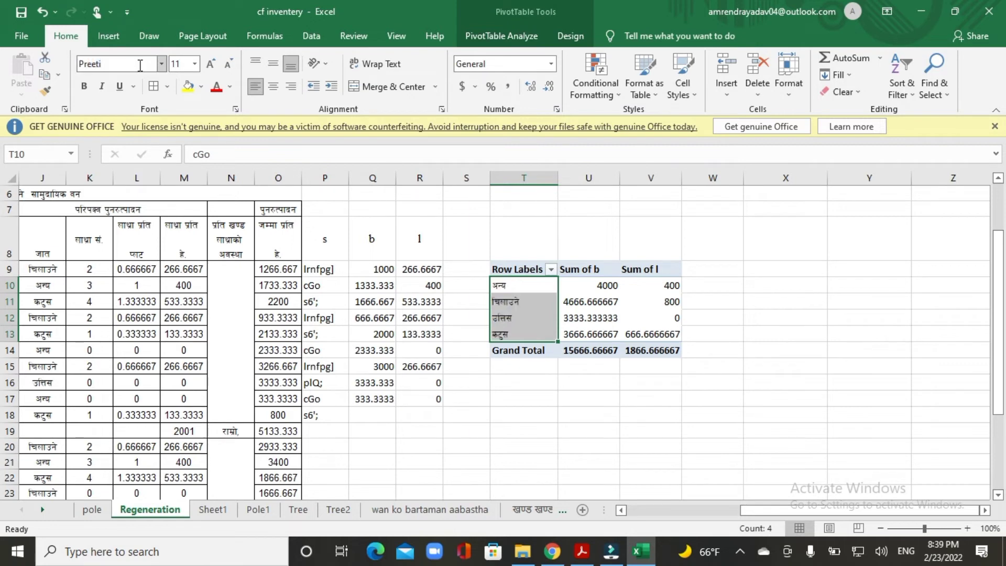
Step: Merge and center the cells T8:V8 above the pivot table
click(607, 285)
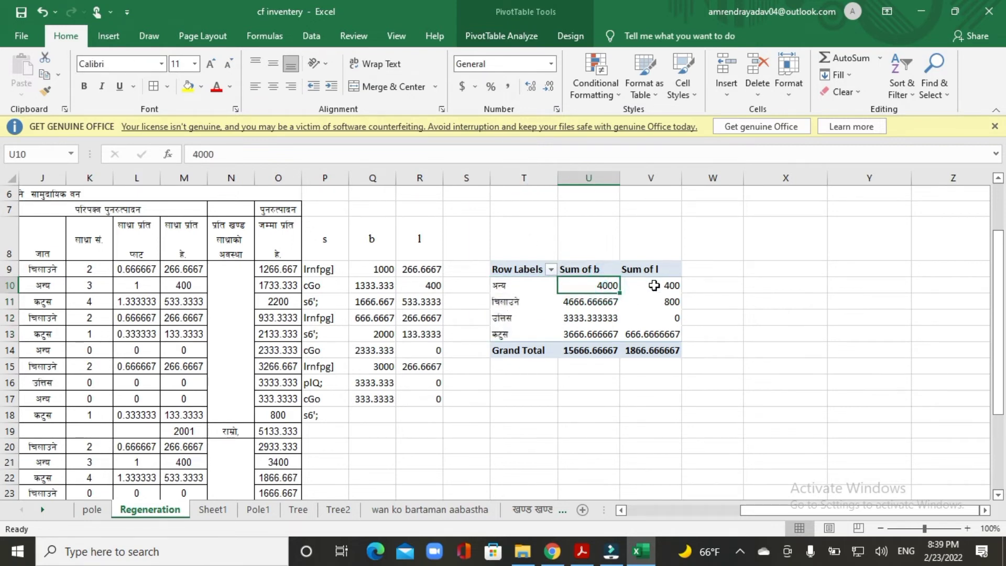
drag(521, 244, 643, 243)
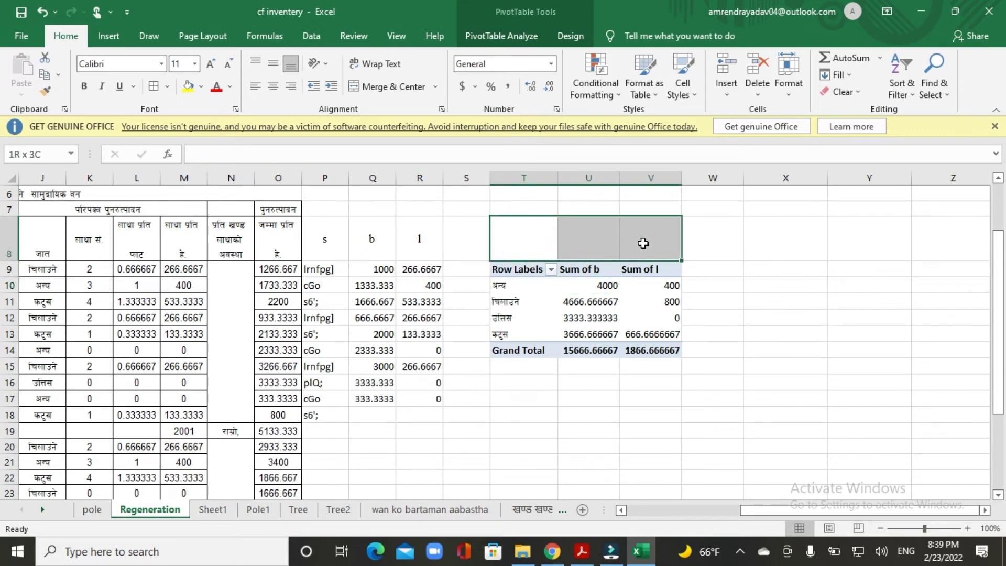
click(391, 86)
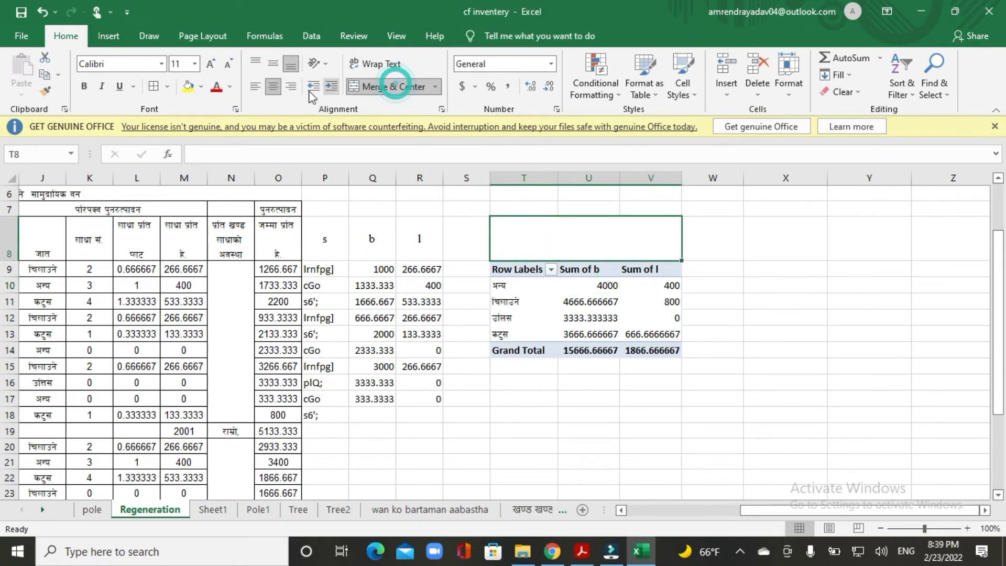
click(144, 64)
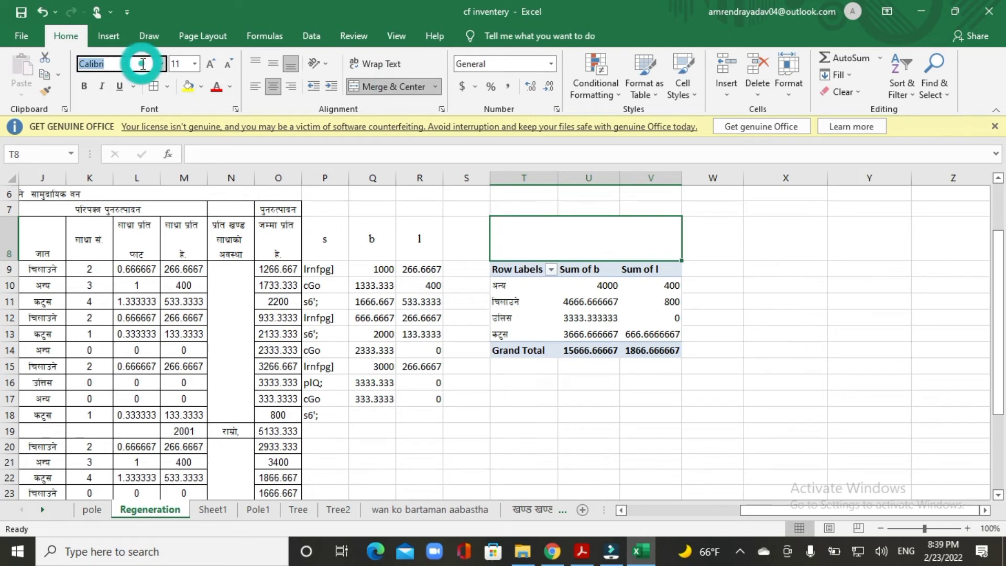
text(P)
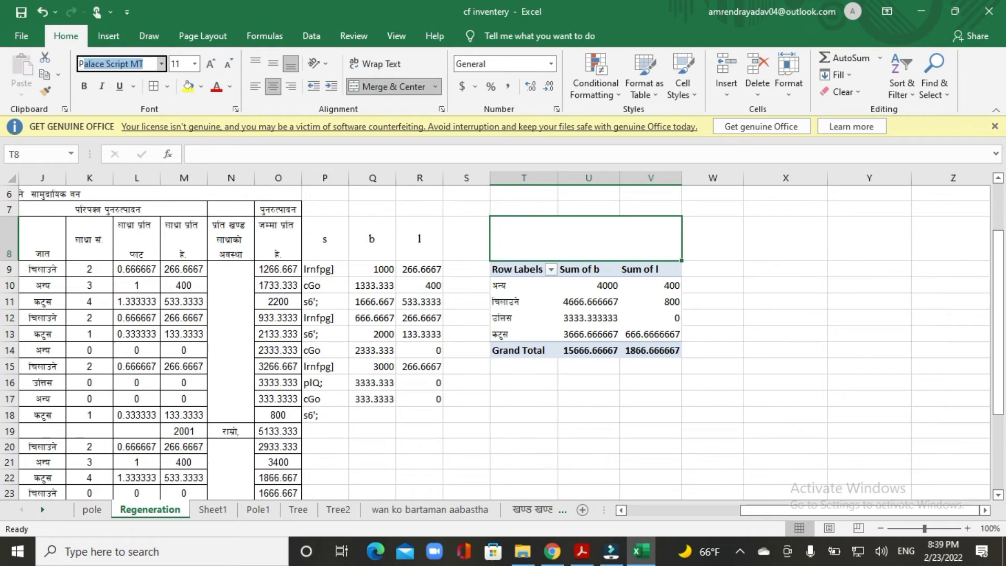
key(BackSpace)
key(BackSpace)
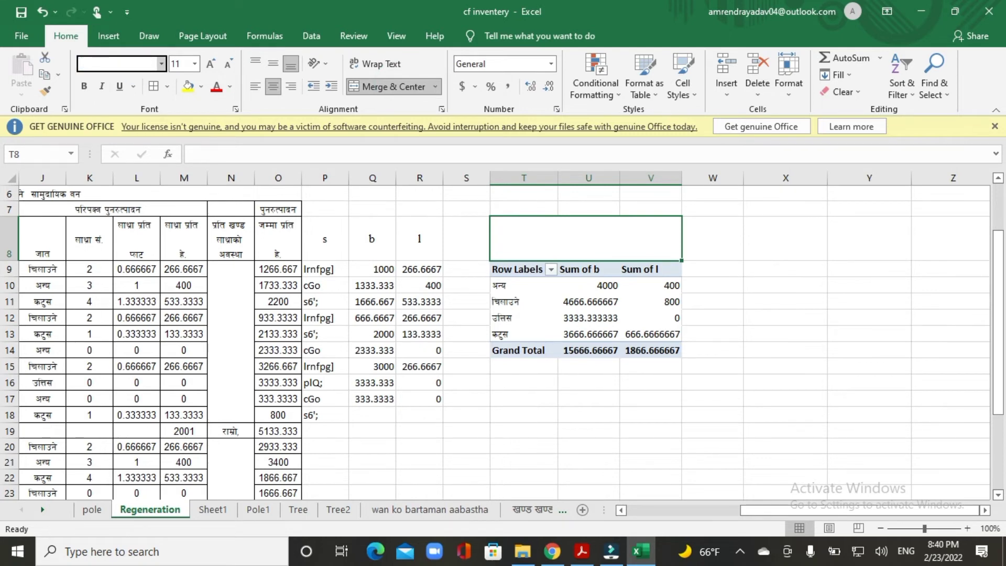
click(856, 342)
Step: Enter the title "per ha" in the merged cell above the pivot table
click(588, 241)
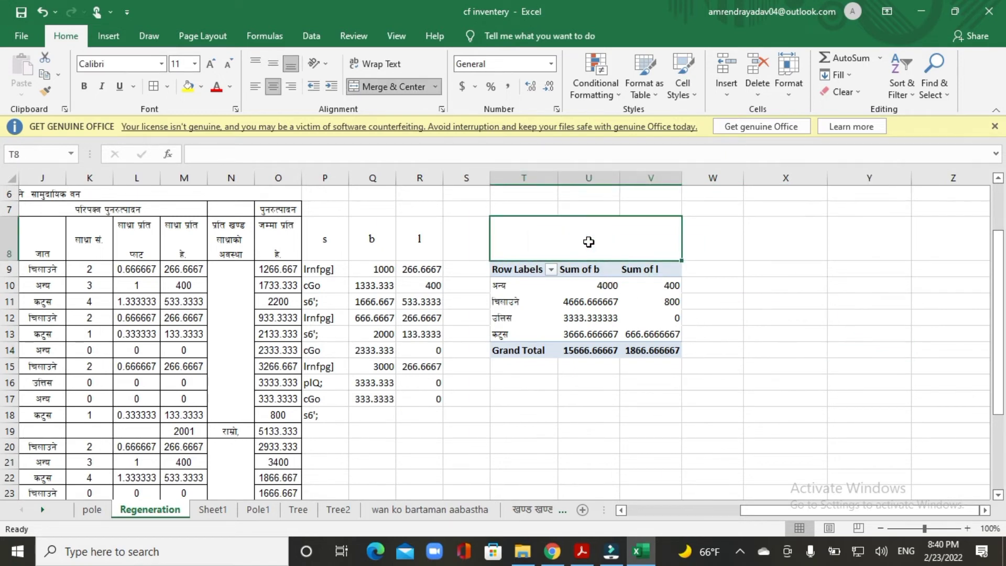
text(per)
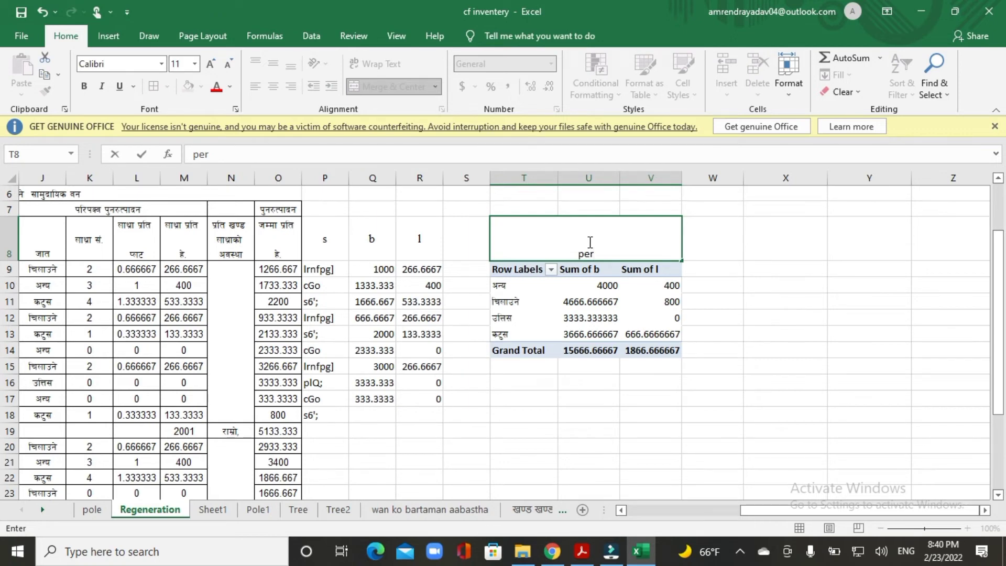
text( ha)
click(835, 305)
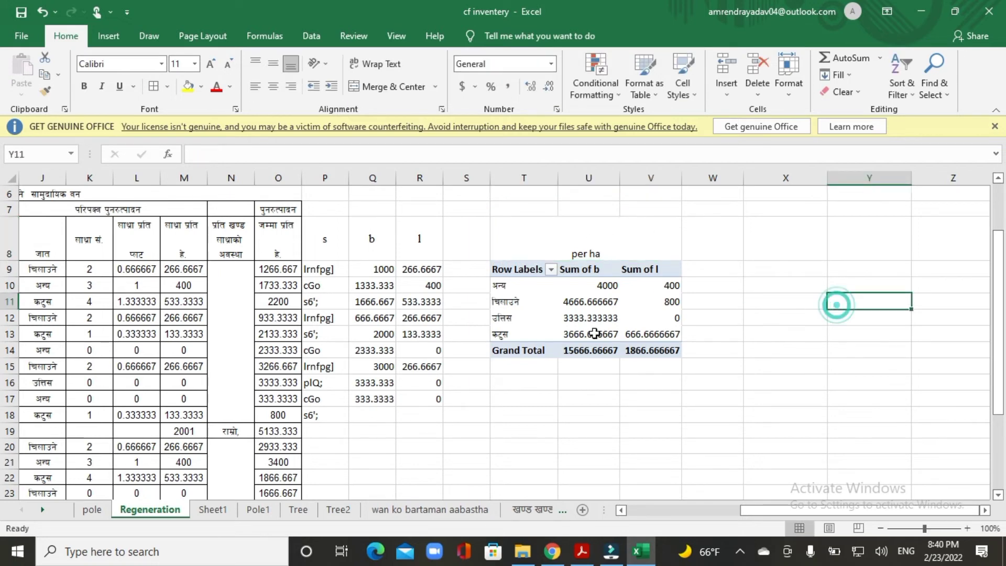
click(590, 270)
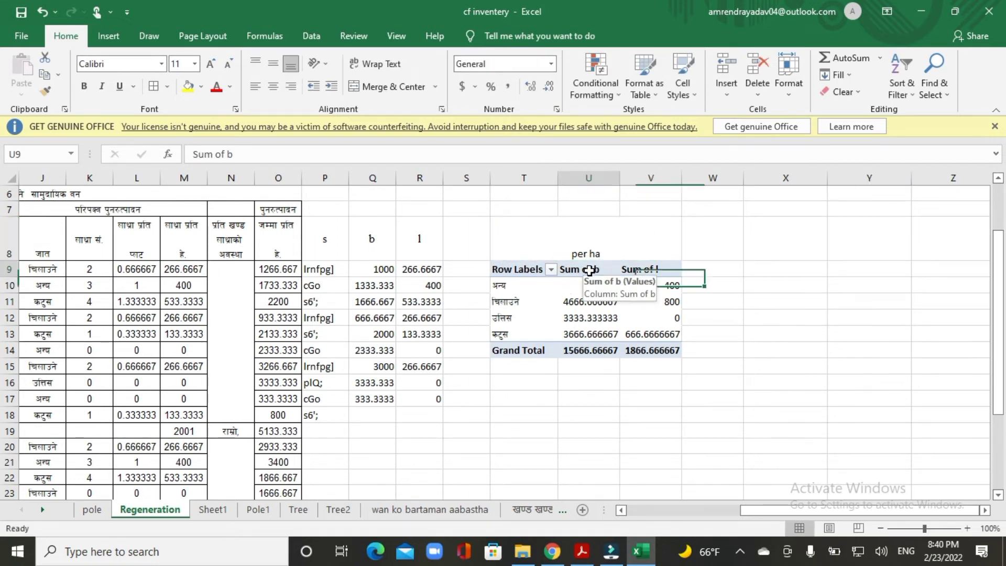
click(653, 271)
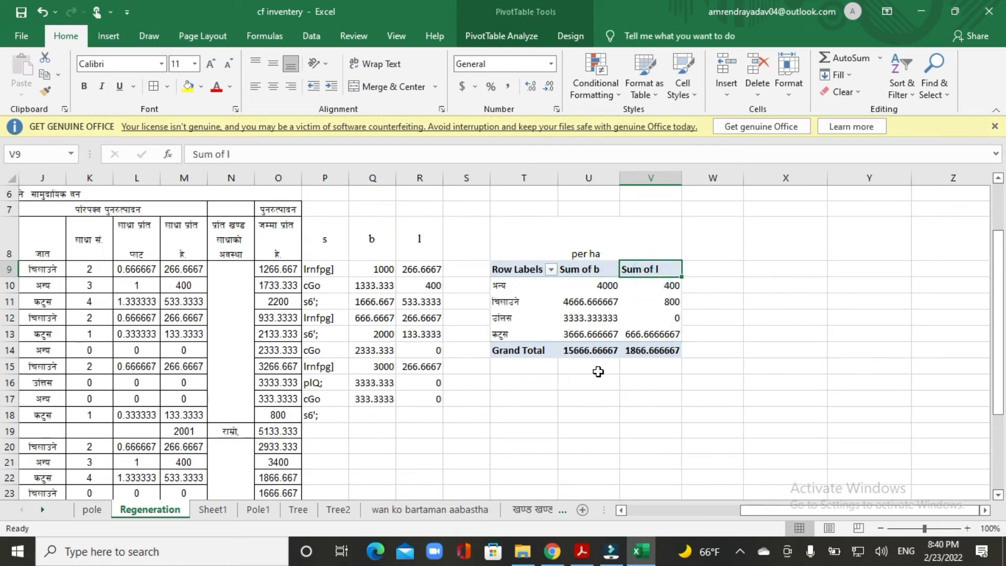
Step: Copy the s, b, l headings with their first linked row, P8:R9, to P19 beside the block 2 data
scroll(598, 371, down, 2)
scroll(469, 352, up, 3)
click(319, 275)
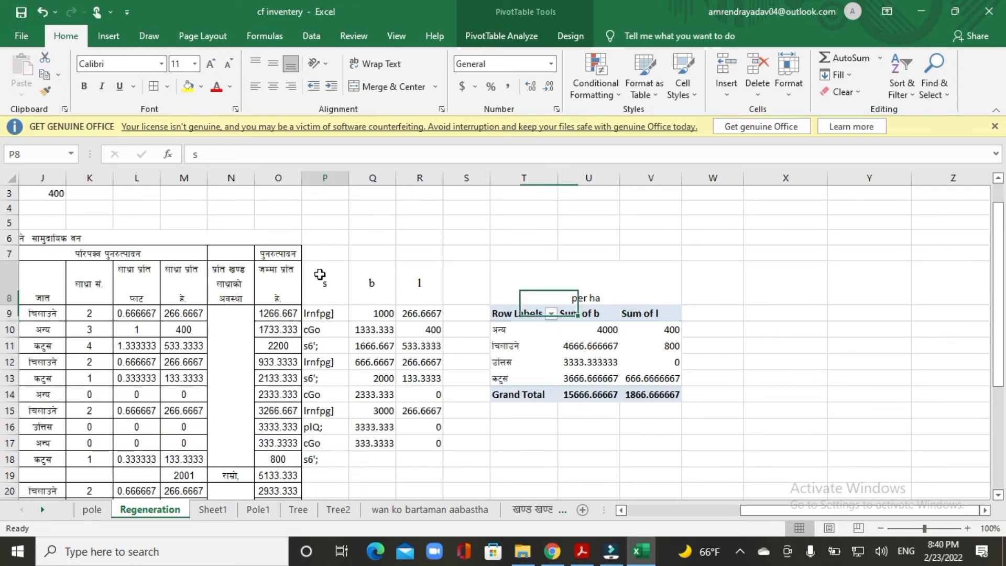
drag(320, 274, 417, 320)
key(ctrl+c)
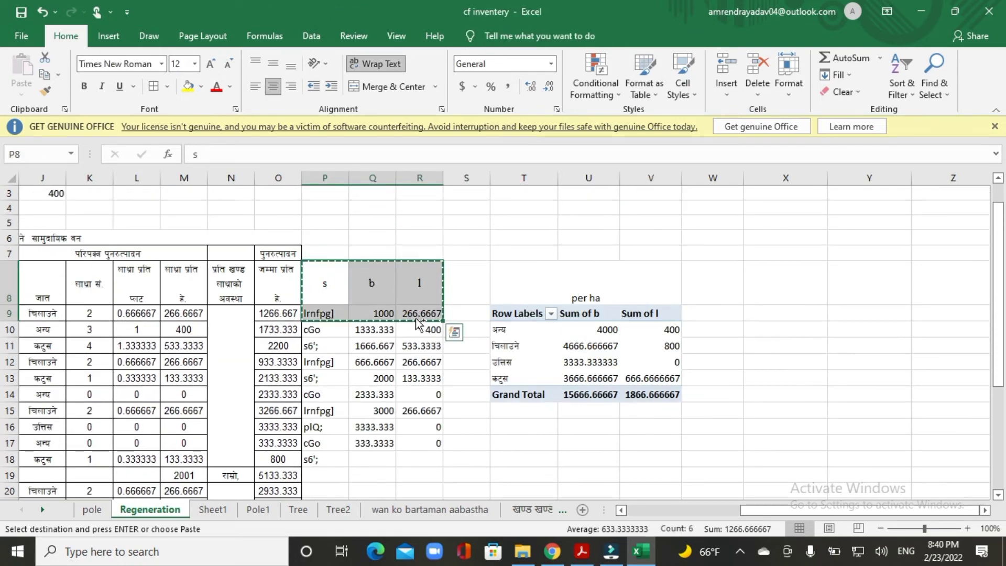
scroll(367, 401, down, 2)
click(323, 356)
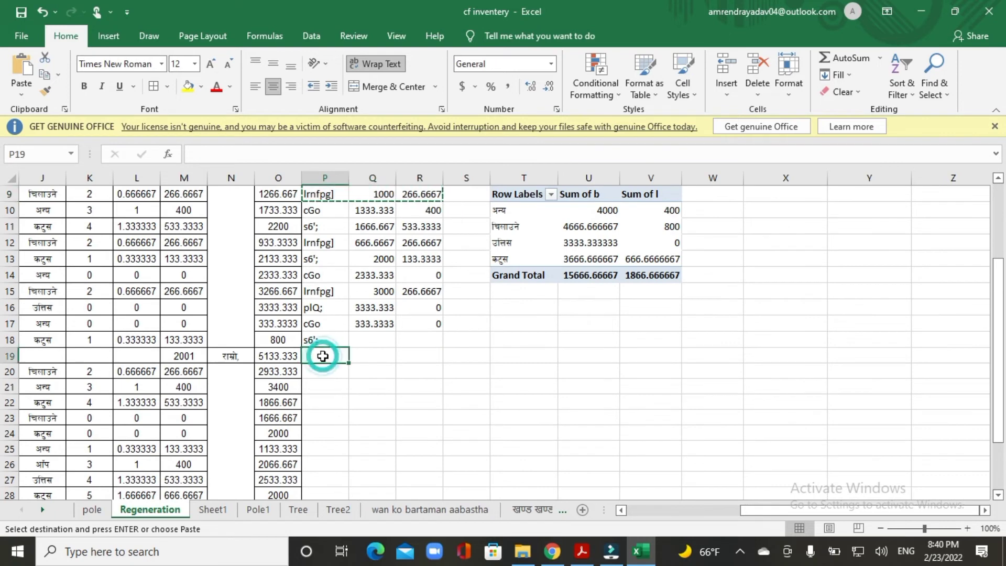
key(ctrl+v)
scroll(323, 355, down, 2)
scroll(322, 355, down, 1)
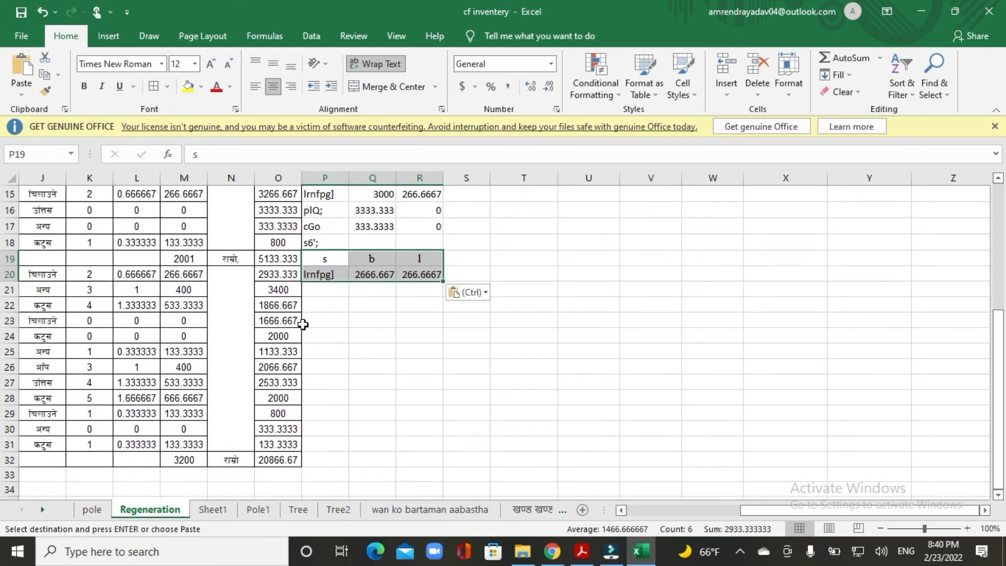
click(179, 278)
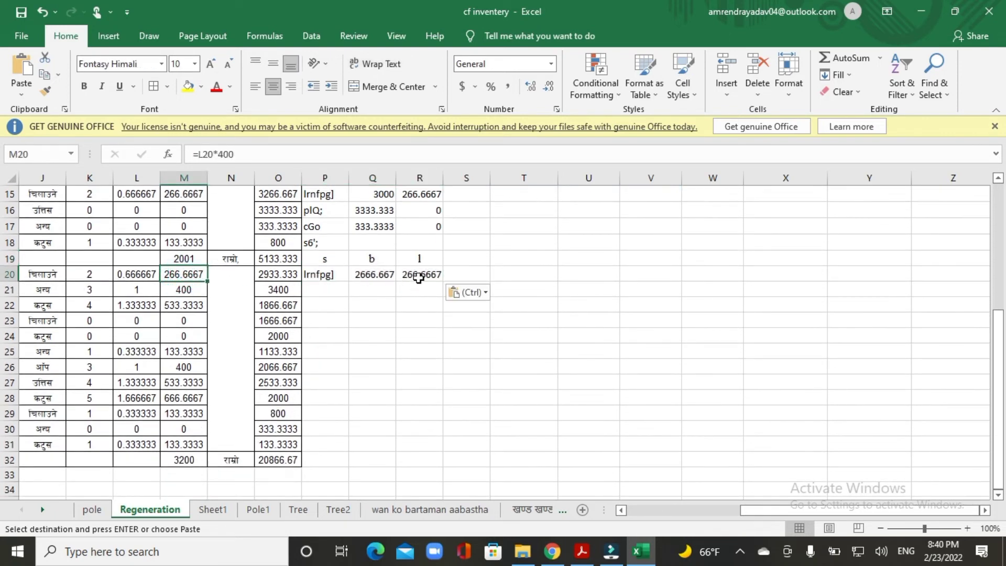
Step: Fill the linked s, b, l row P20:R20 down through row 31 beside the block 2 data
click(419, 276)
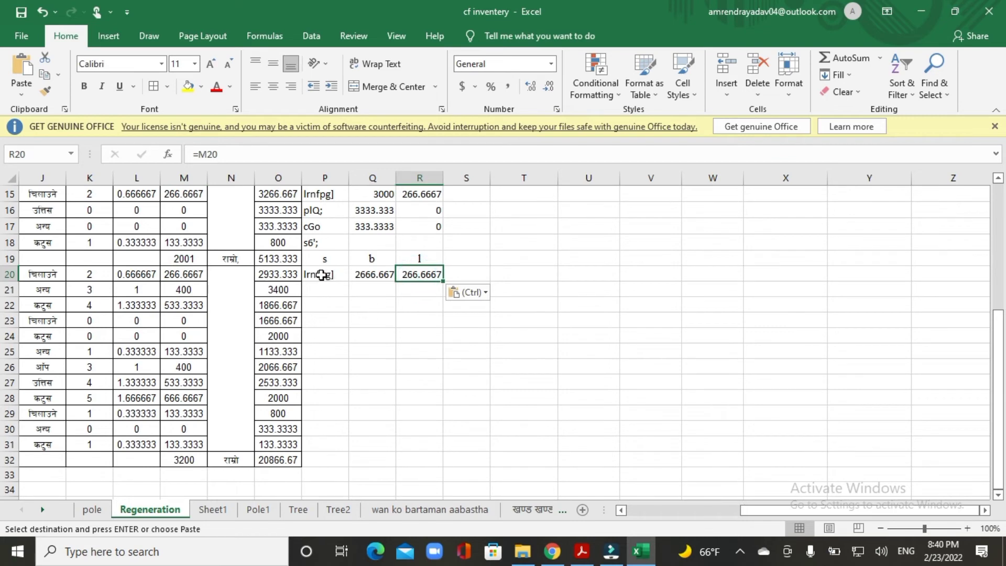
drag(322, 274, 443, 452)
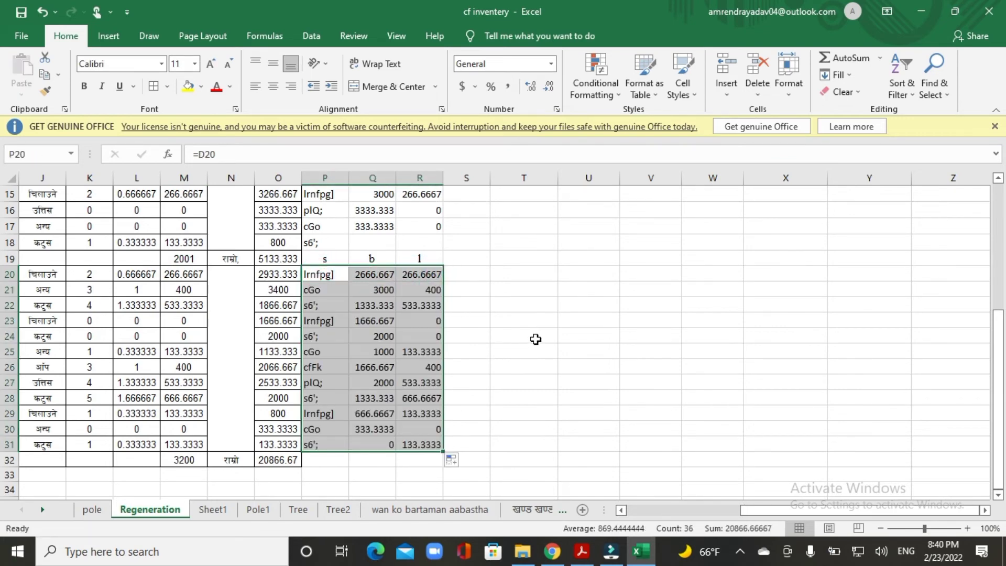
click(534, 340)
Step: Create a pivot table from the block 2 helper range P19:R31, placed on the existing worksheet at T19
drag(325, 259, 431, 443)
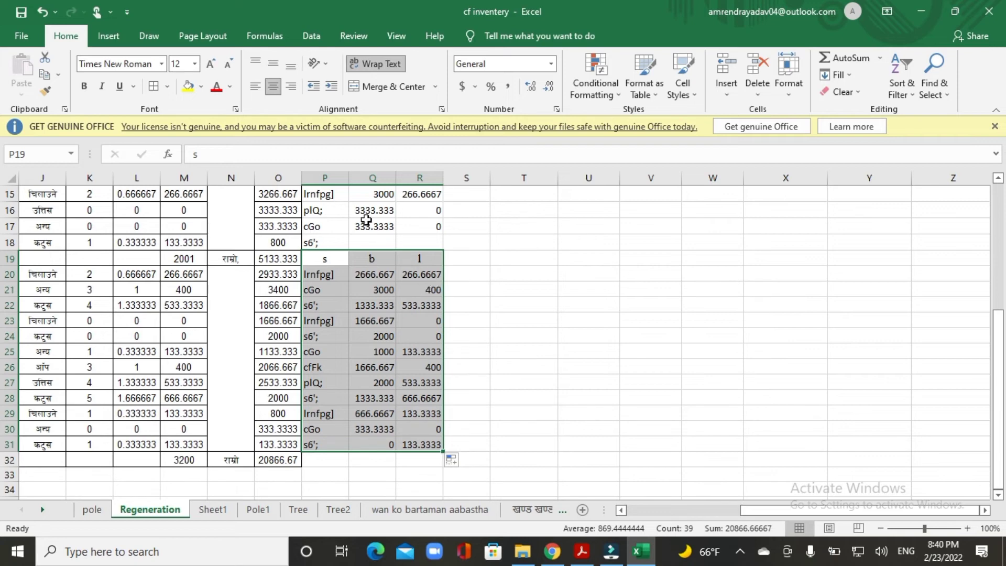
click(109, 36)
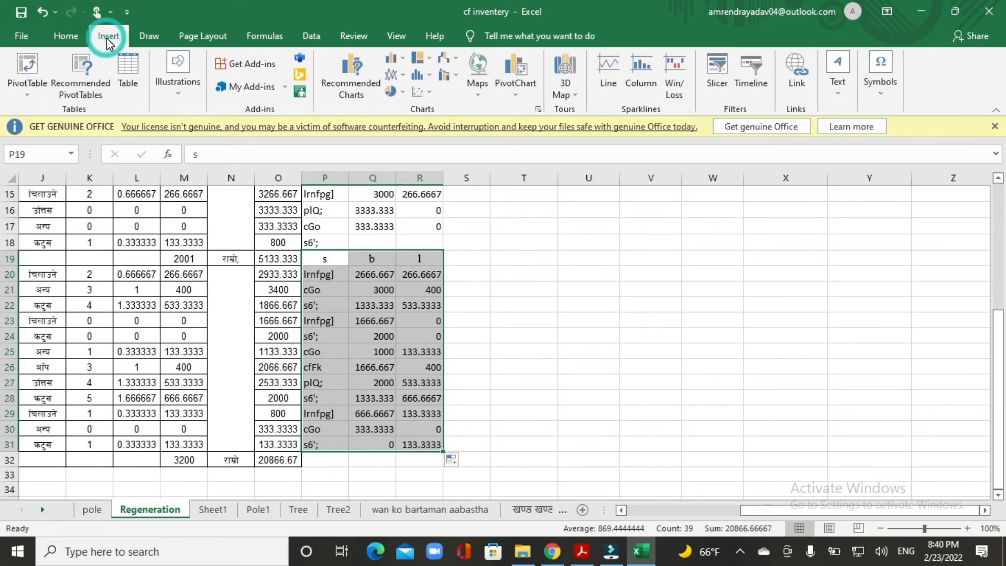
click(29, 89)
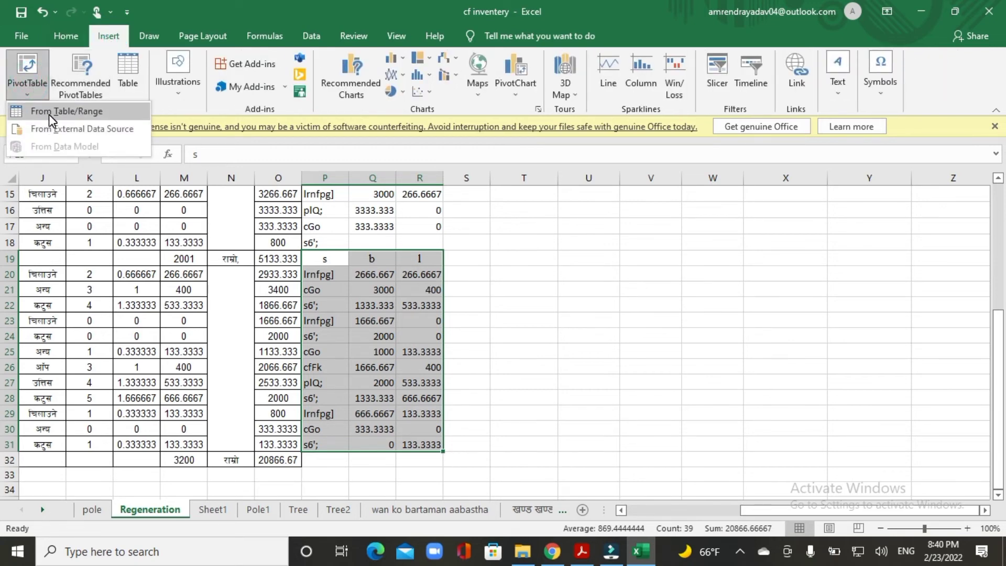
click(50, 113)
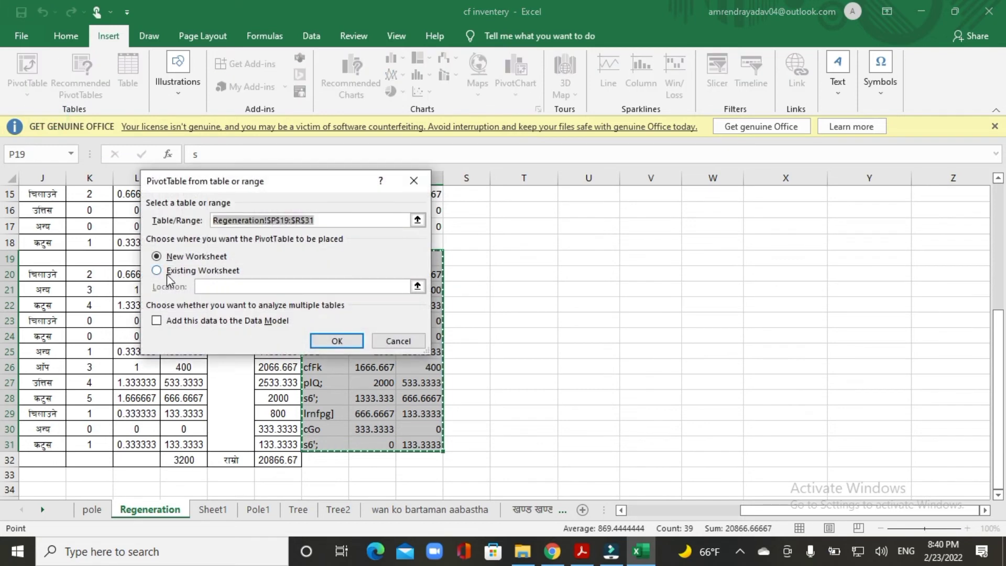
click(178, 271)
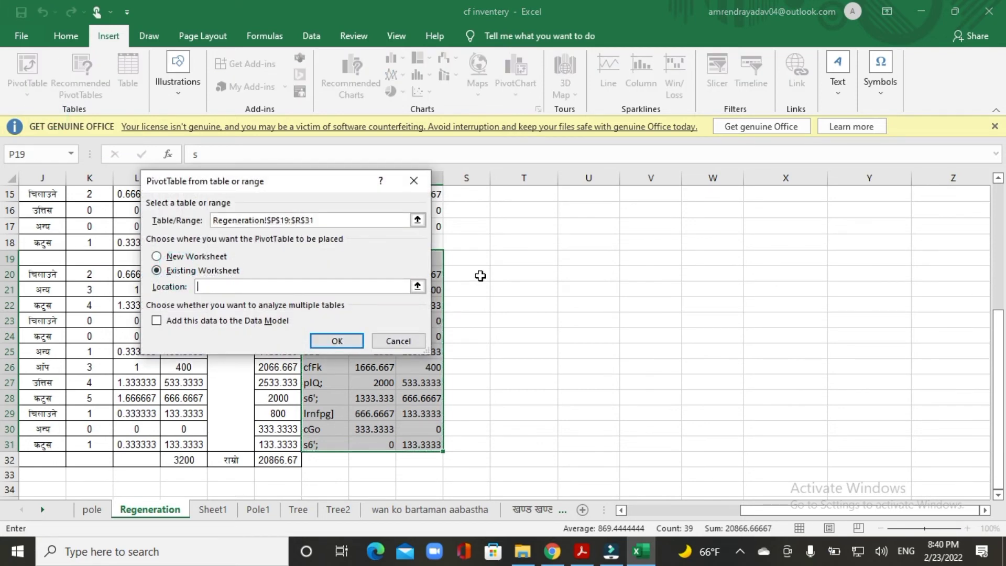
click(523, 261)
click(337, 341)
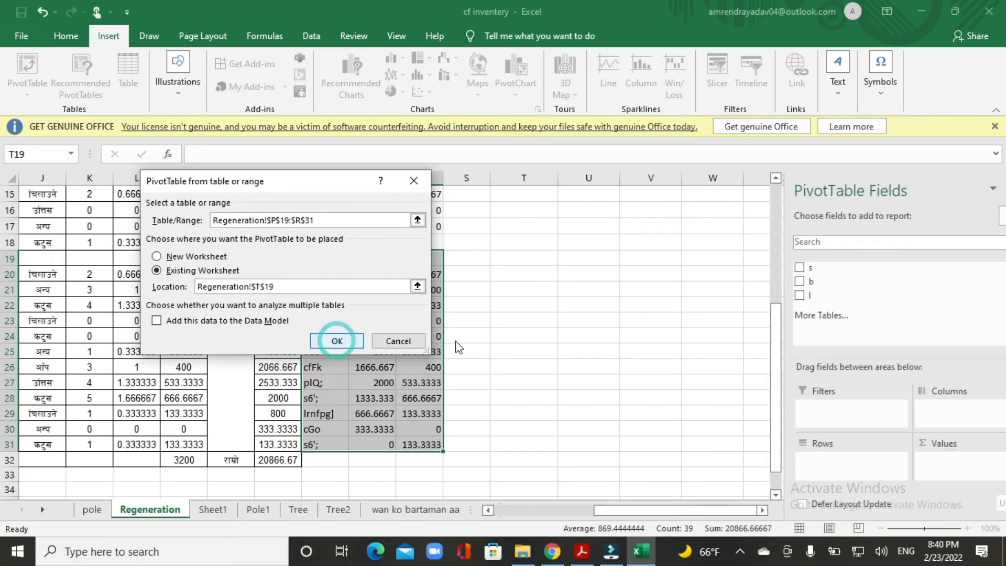
Step: Add field s as rows and fields b and l as summed values in the block 2 pivot table
click(764, 268)
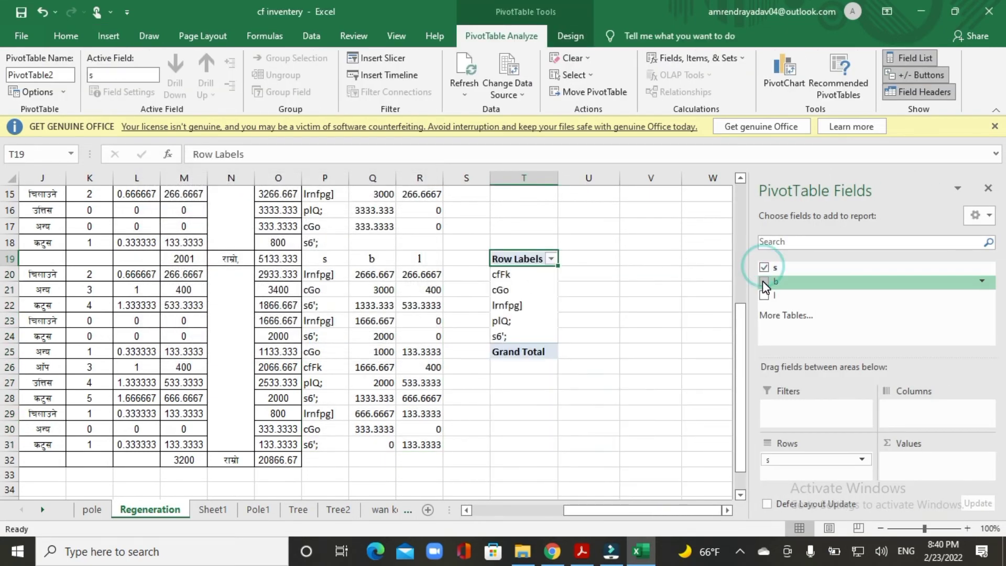
click(764, 282)
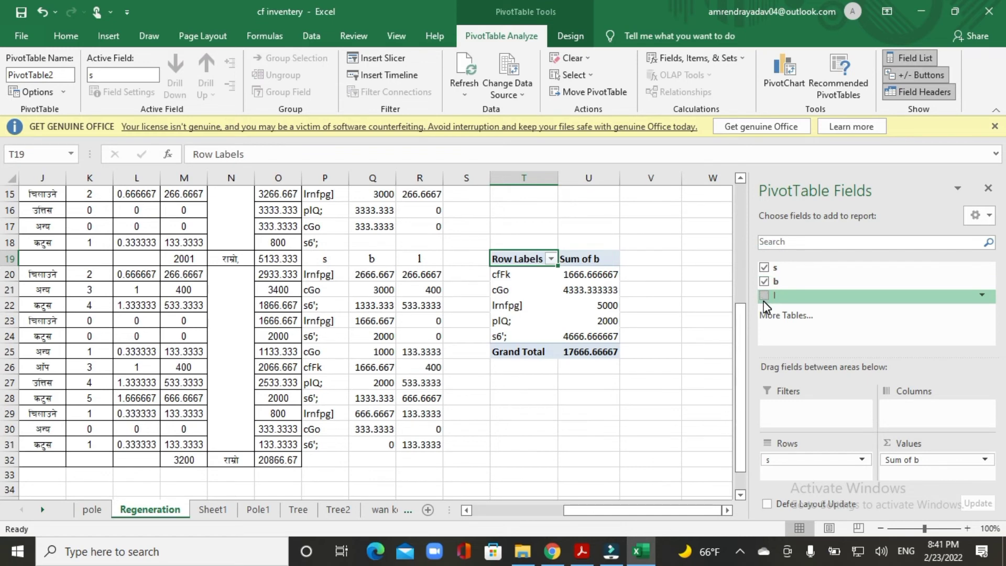
click(764, 296)
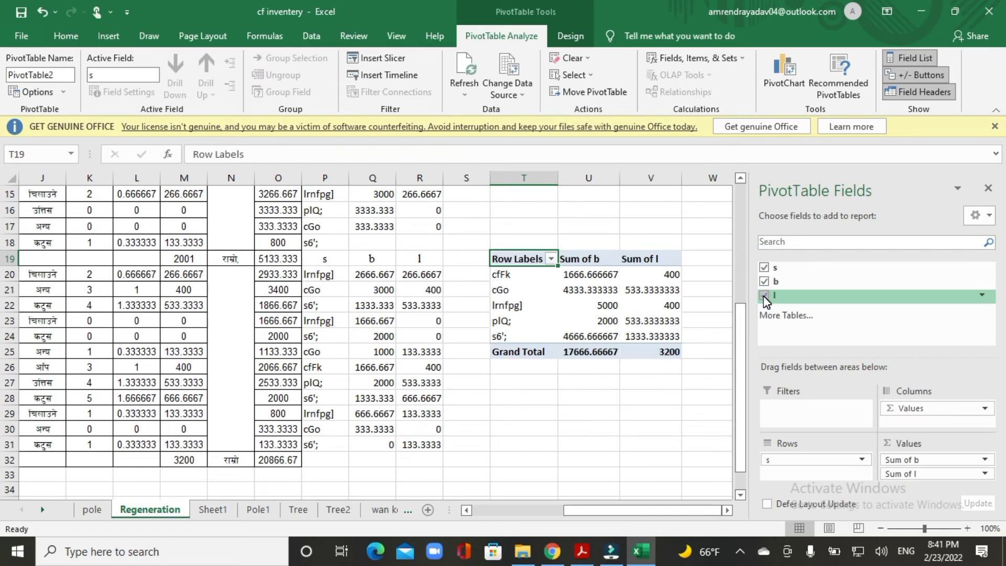
click(649, 417)
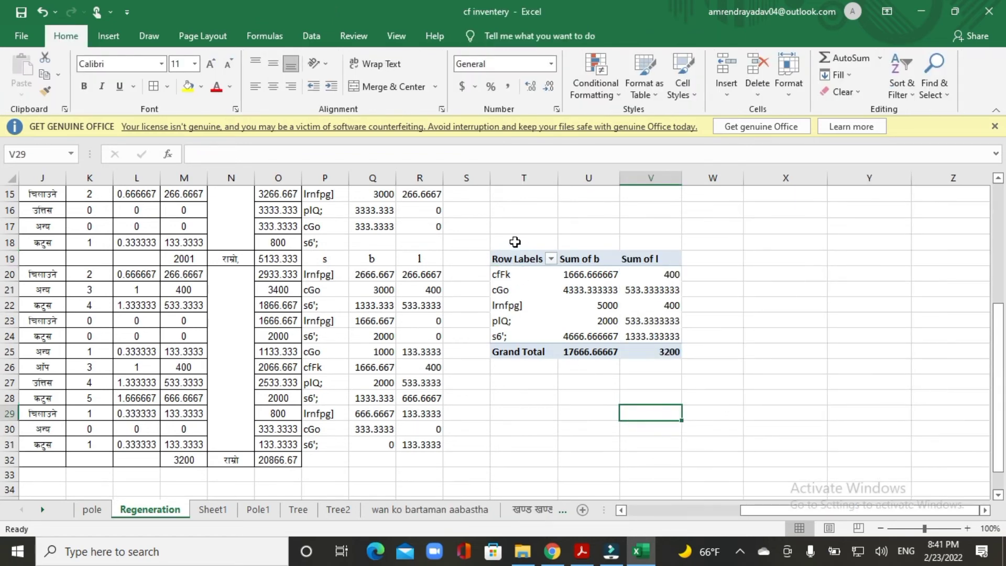
Step: Merge and center the cells T17:V18 above the block 2 pivot table
drag(515, 242, 640, 241)
click(385, 87)
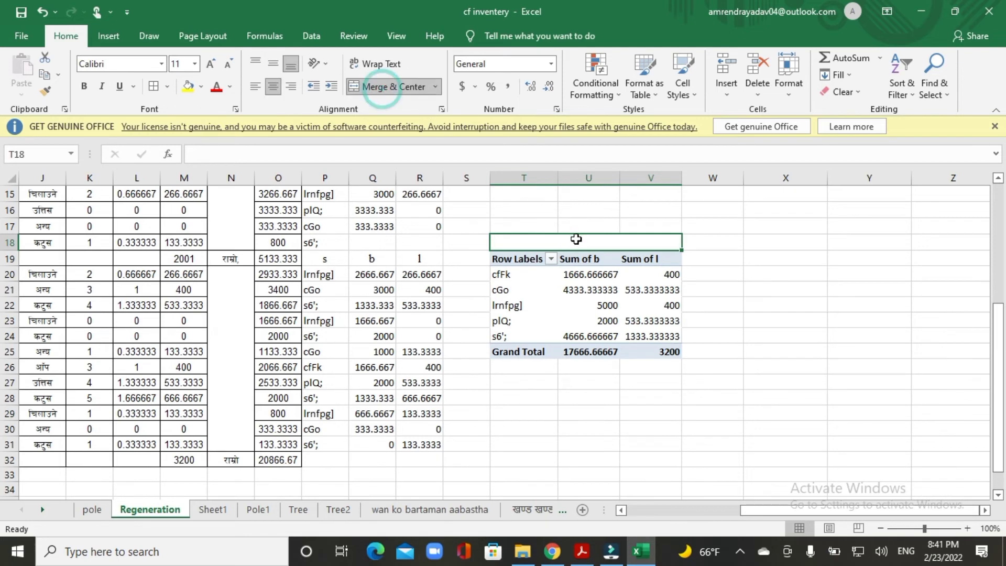
drag(514, 225, 584, 243)
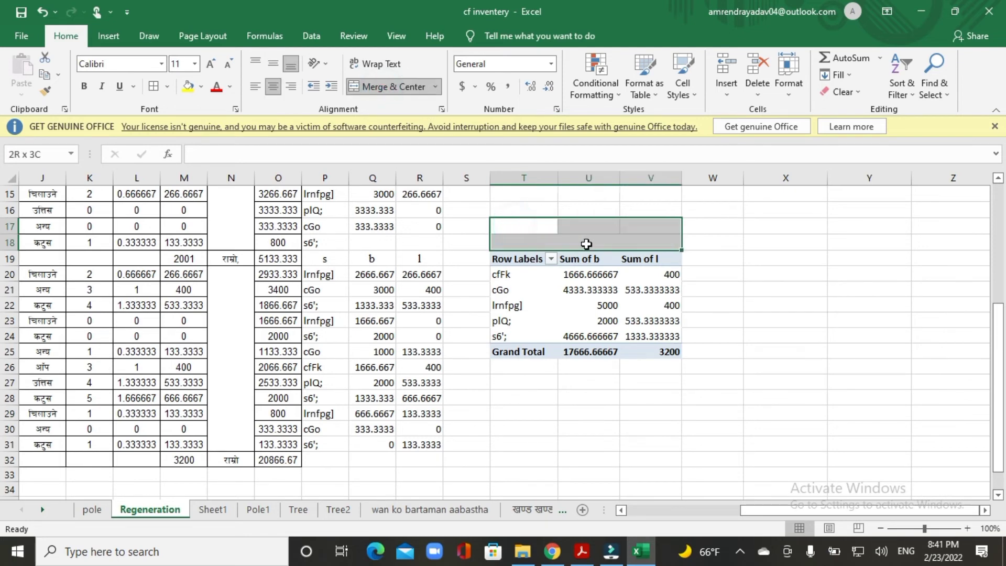
click(414, 86)
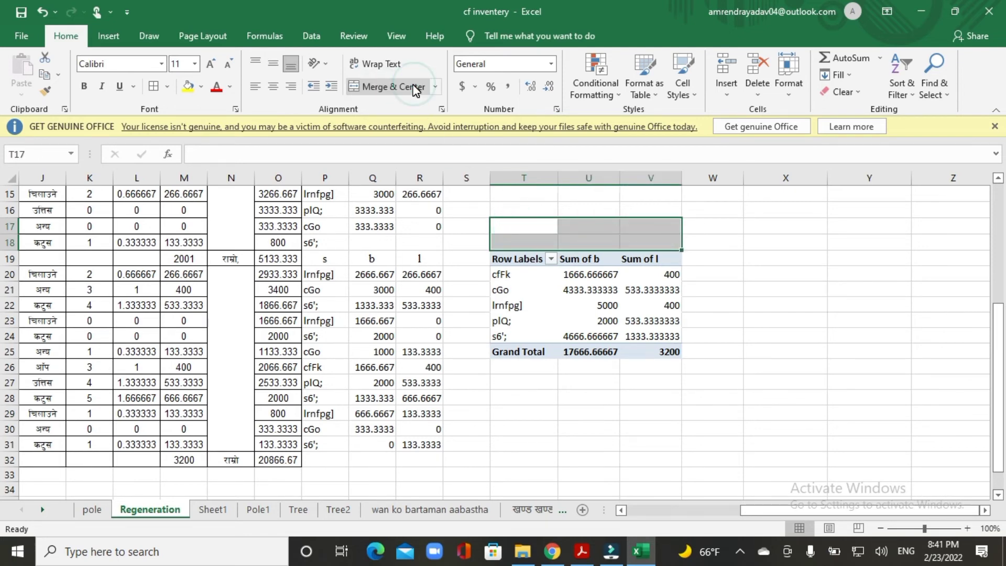
click(414, 87)
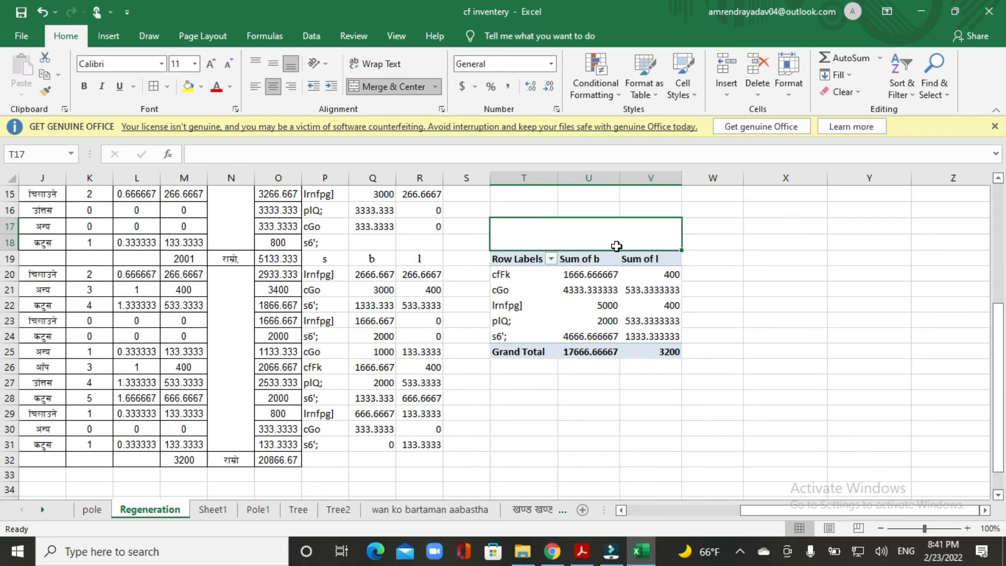
Step: Enter the title "per ha (प्रति हे.)" in the merged cell T17, using Nepali input for the bracketed words, and restore English input
text(per)
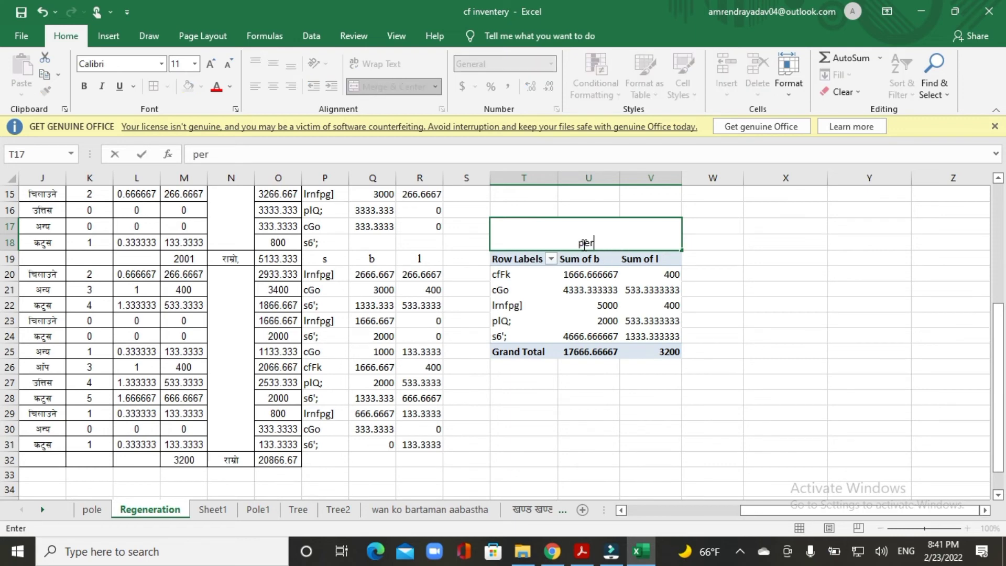
text( ha ()
click(906, 551)
click(589, 229)
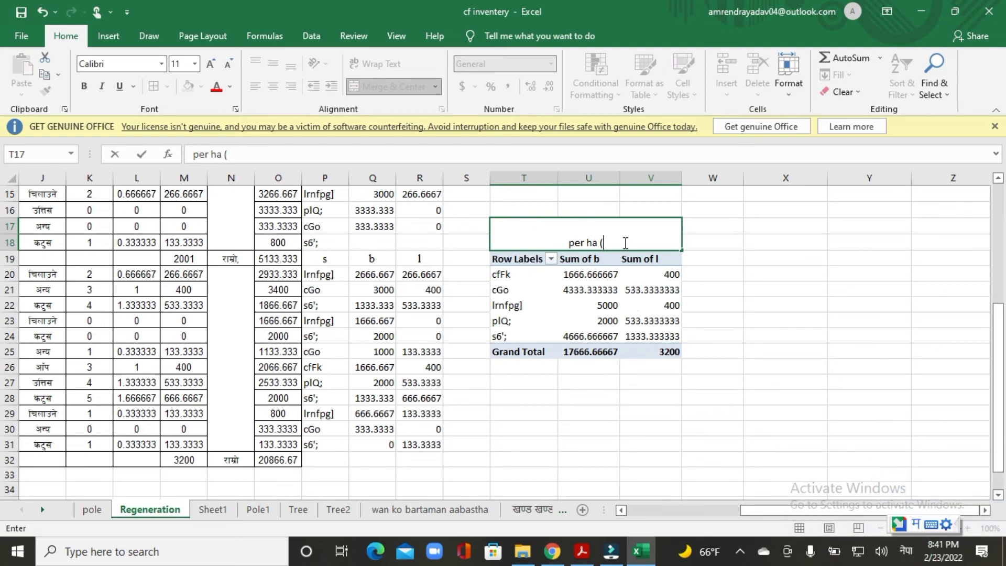
text(prati)
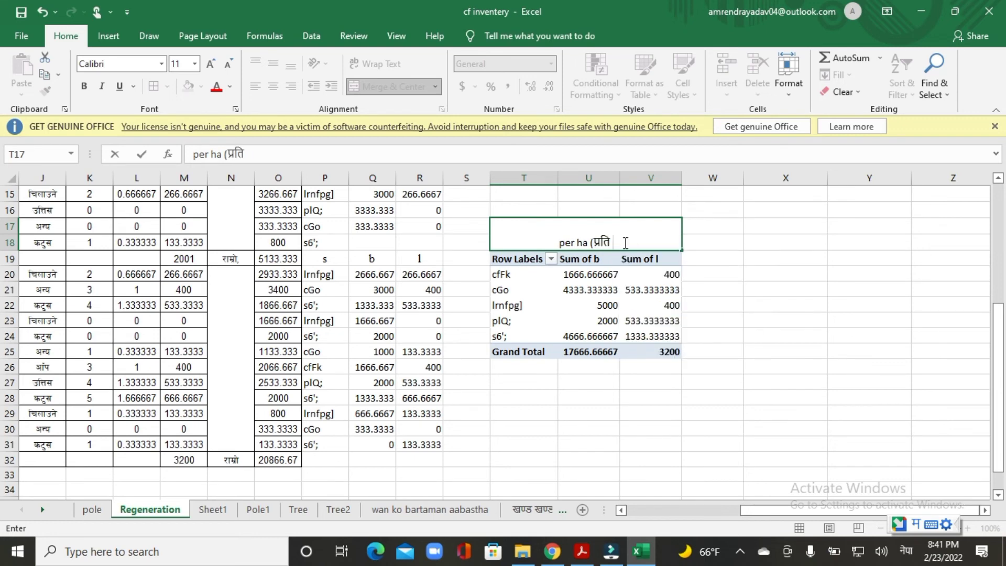
text( he.)
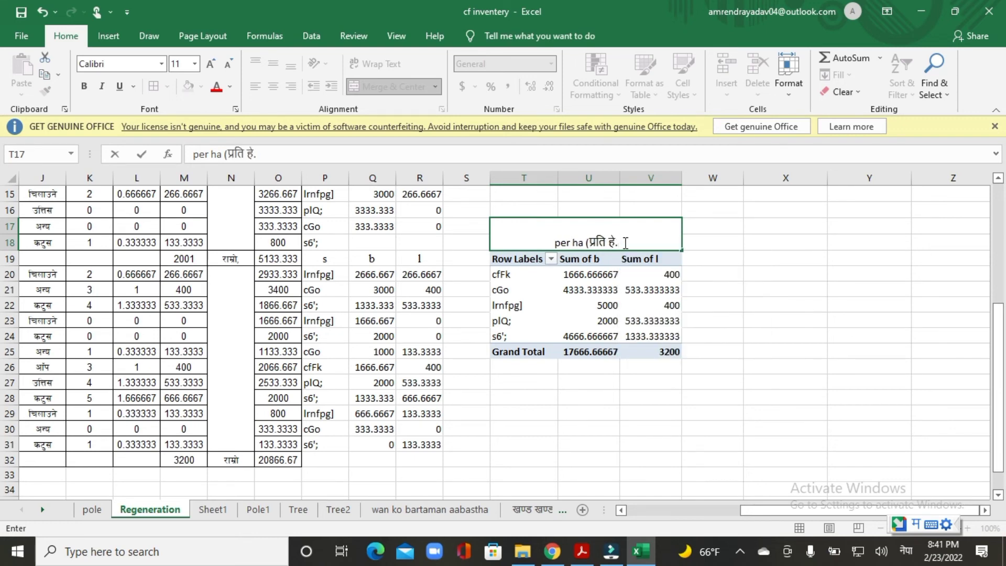
text())
key(Return)
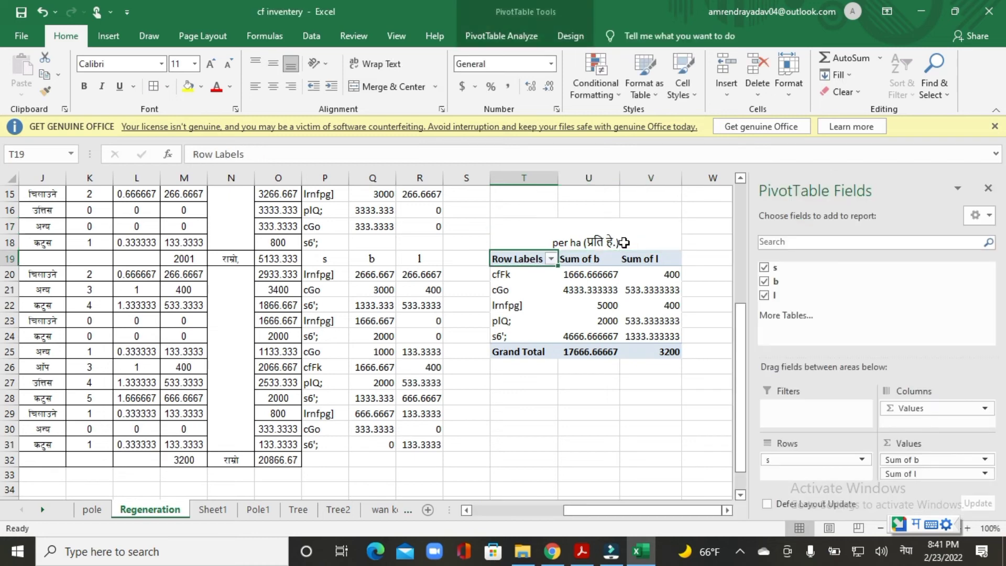
click(906, 550)
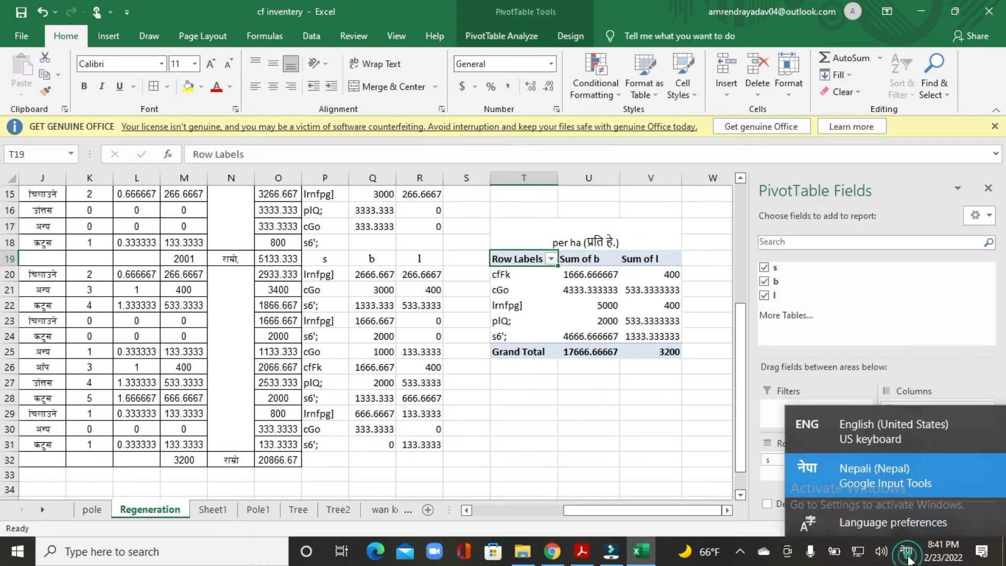
click(891, 420)
click(545, 441)
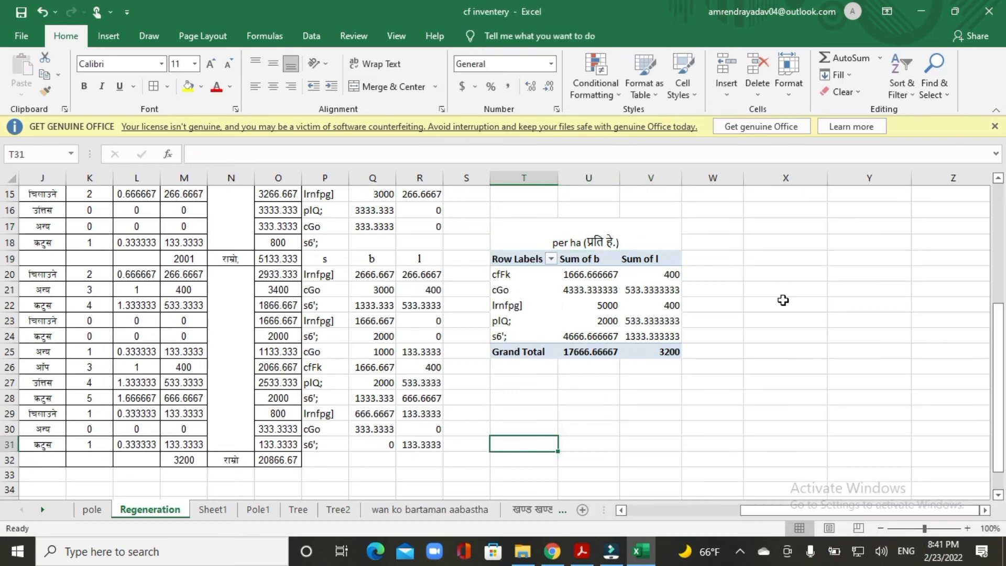
Step: Set the font of the block 2 pivot table's species labels in T20:T24 to Preeti
drag(518, 276, 520, 336)
click(137, 64)
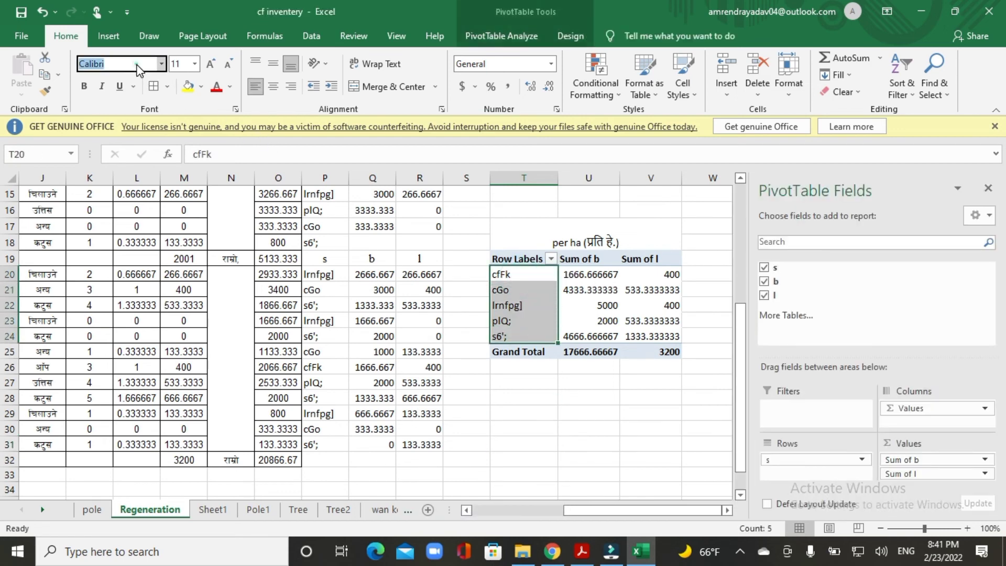
text(Preeti)
key(Return)
click(570, 409)
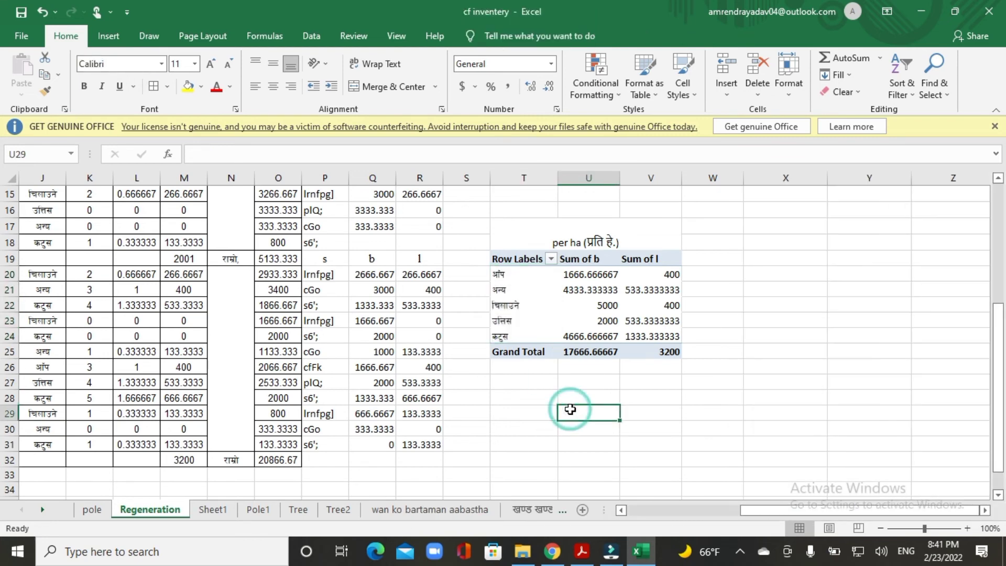
Step: Change the block 2 seedlings-per-plot formula in F20 to =E20/4 and fill it down through F31
scroll(537, 387, up, 5)
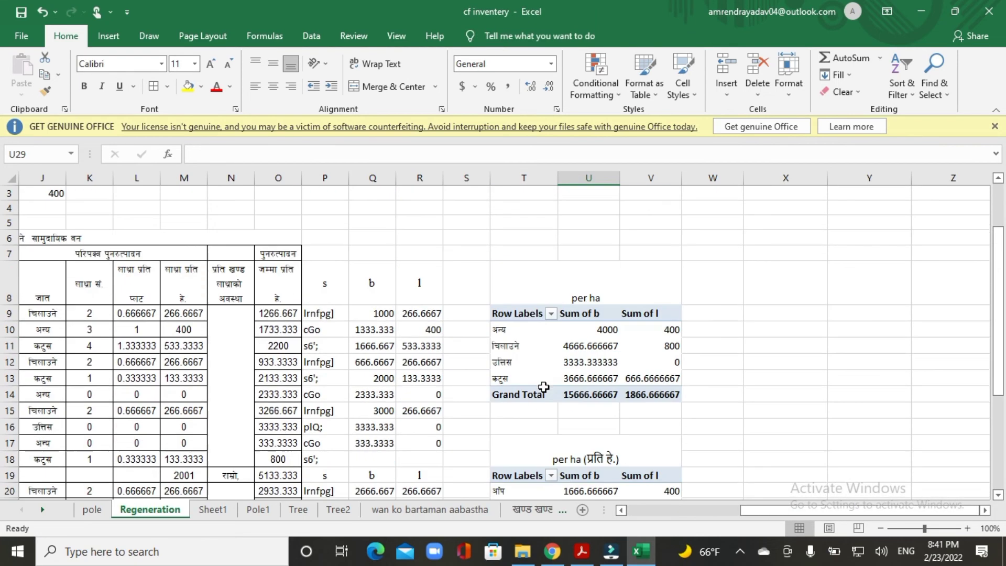
scroll(543, 387, down, 3)
scroll(543, 386, down, 1)
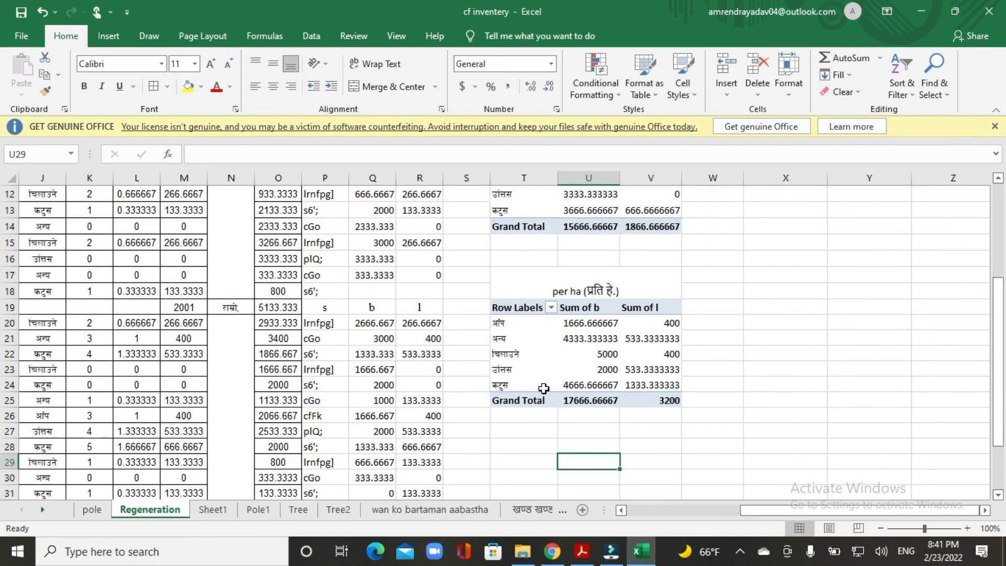
scroll(543, 388, up, 2)
drag(793, 511, 679, 511)
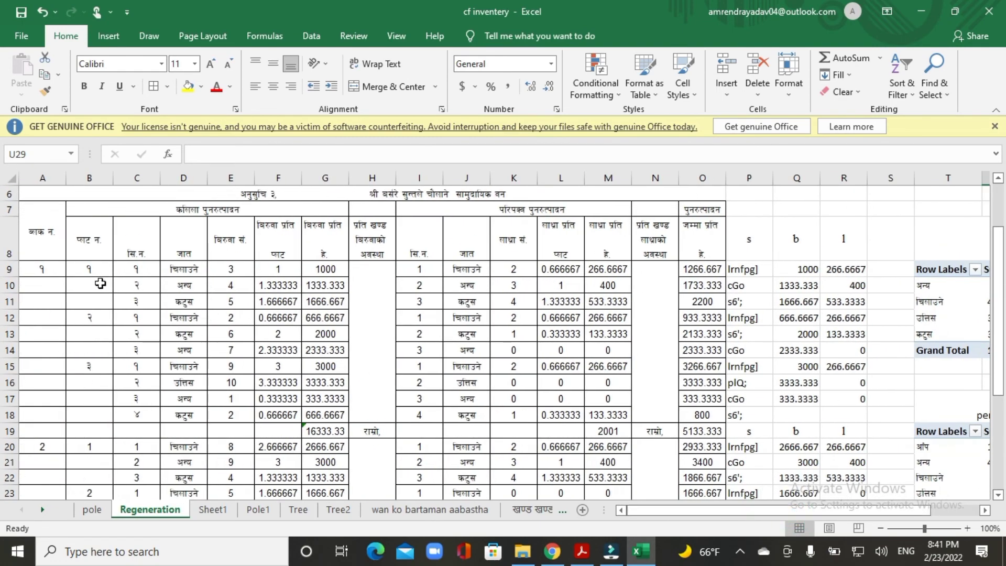
scroll(82, 308, down, 3)
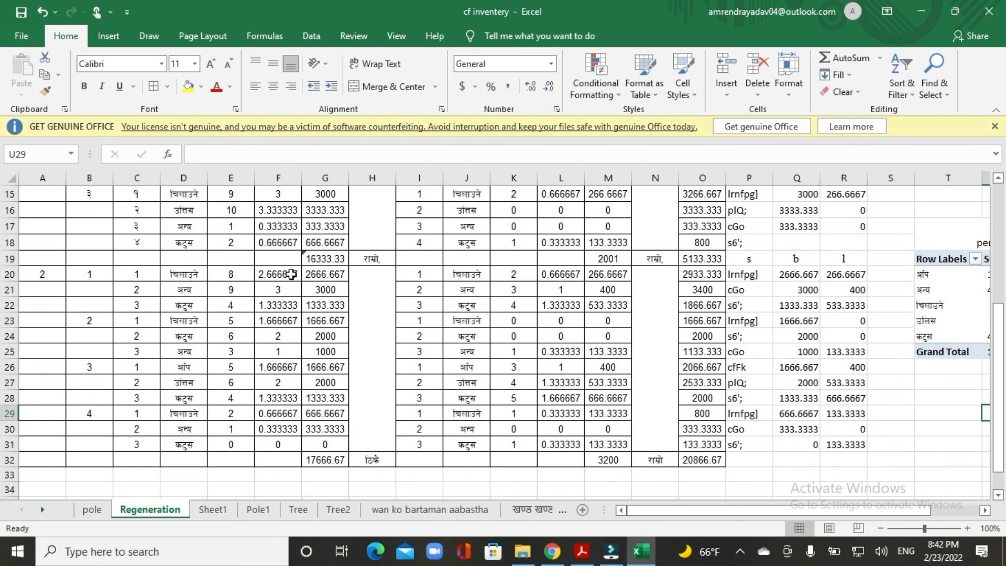
click(292, 274)
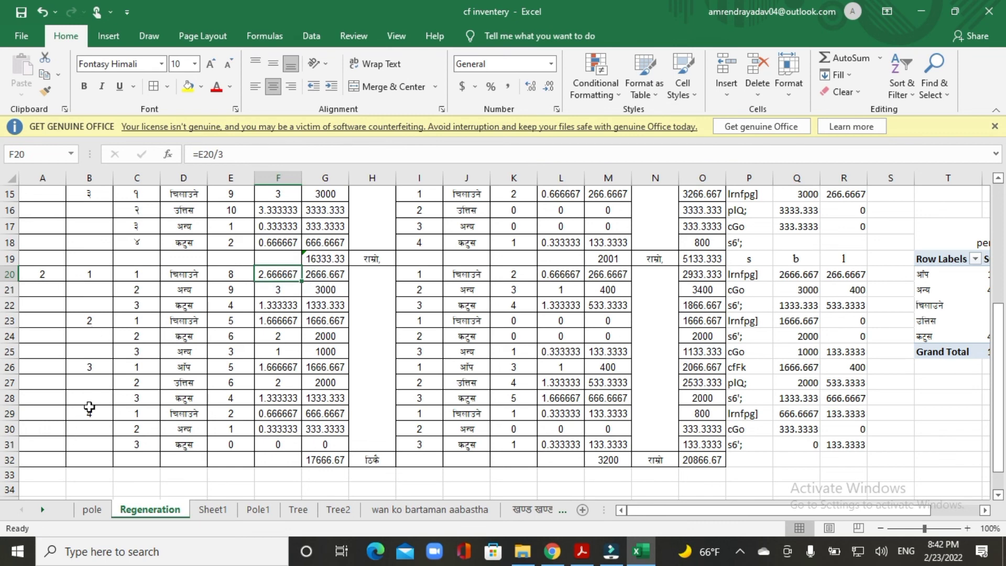
click(237, 155)
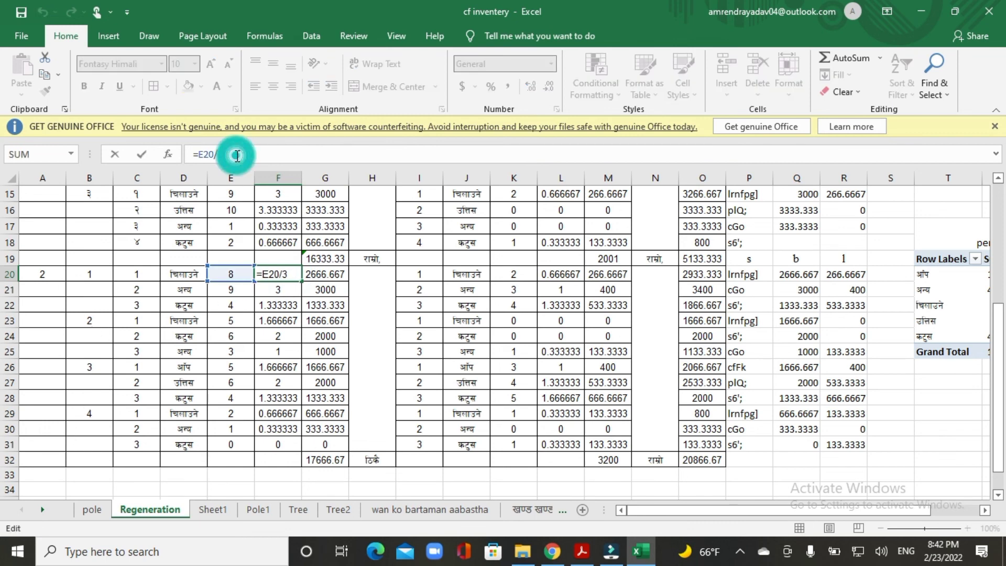
key(BackSpace)
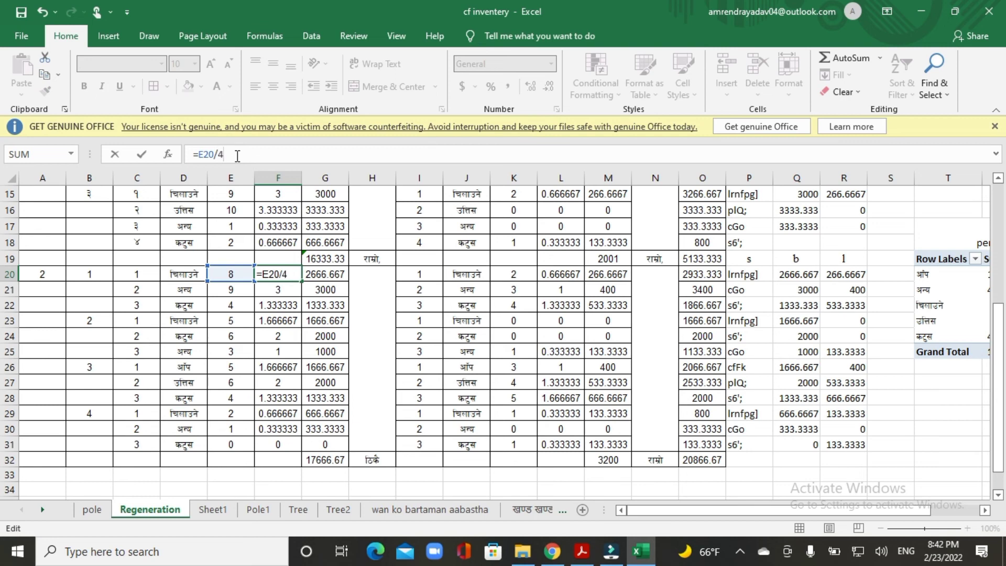
key(Return)
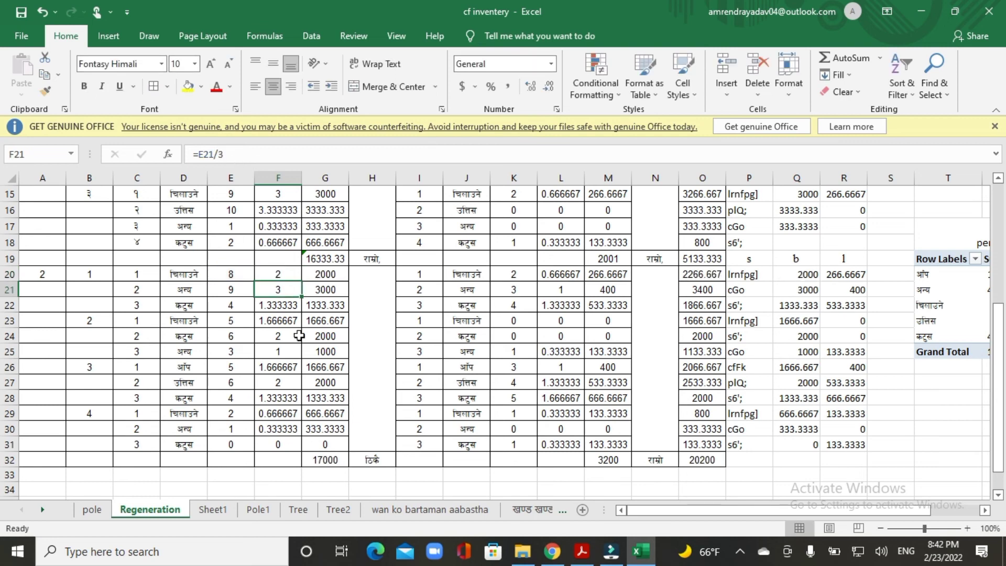
click(270, 270)
drag(301, 283, 299, 447)
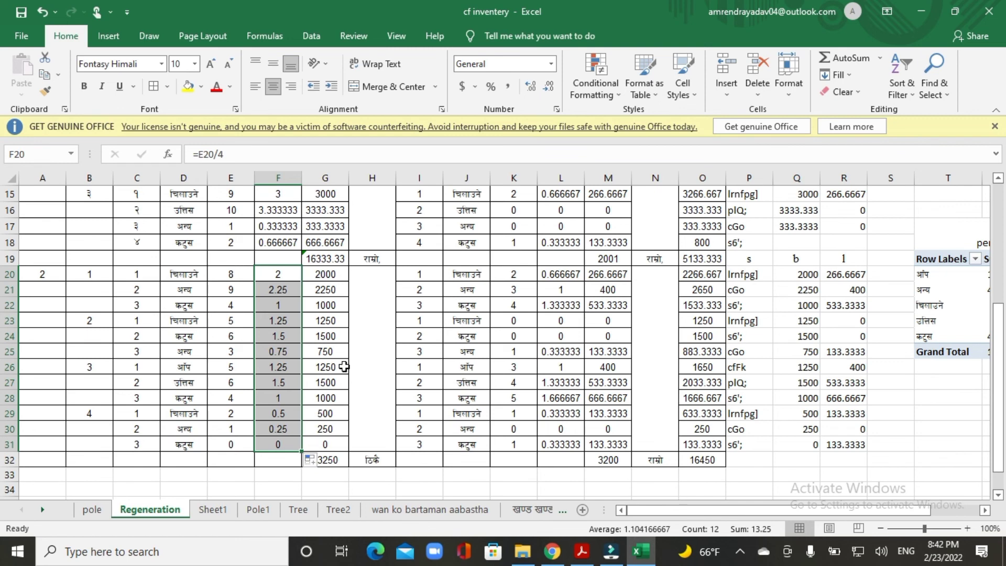
Step: Change the block 2 saplings-per-plot formula in L20 to =K20/4
click(557, 276)
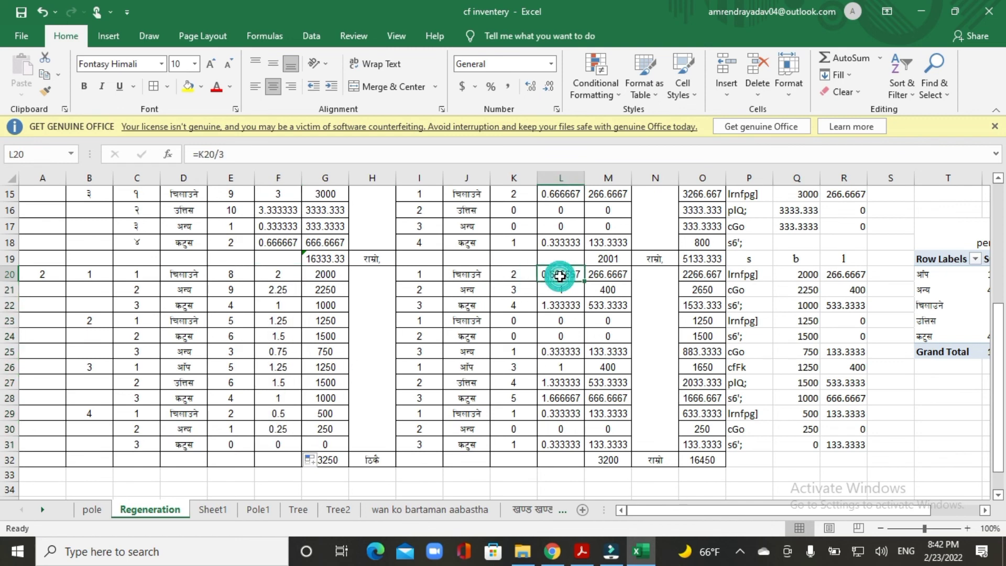
click(233, 154)
key(BackSpace)
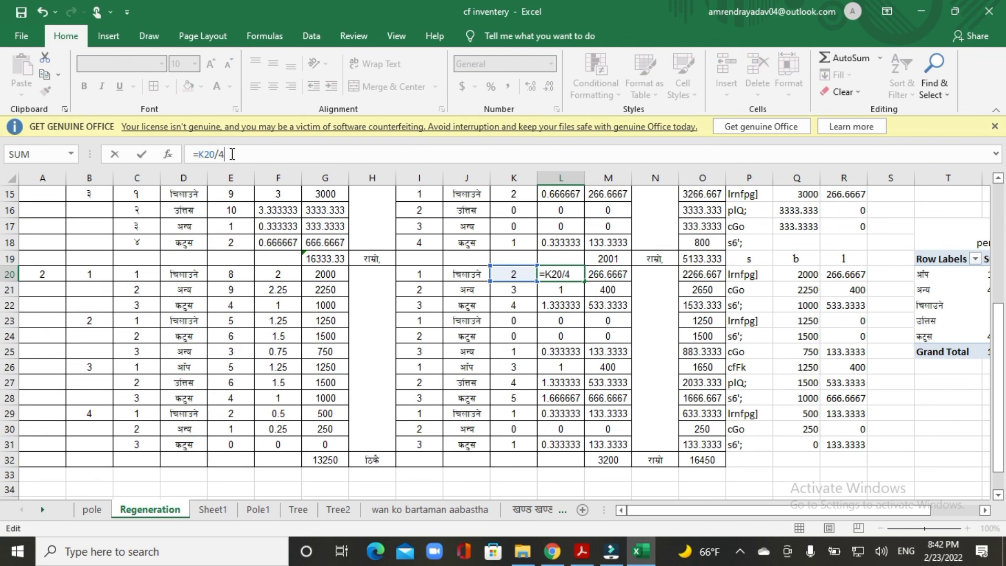
key(Return)
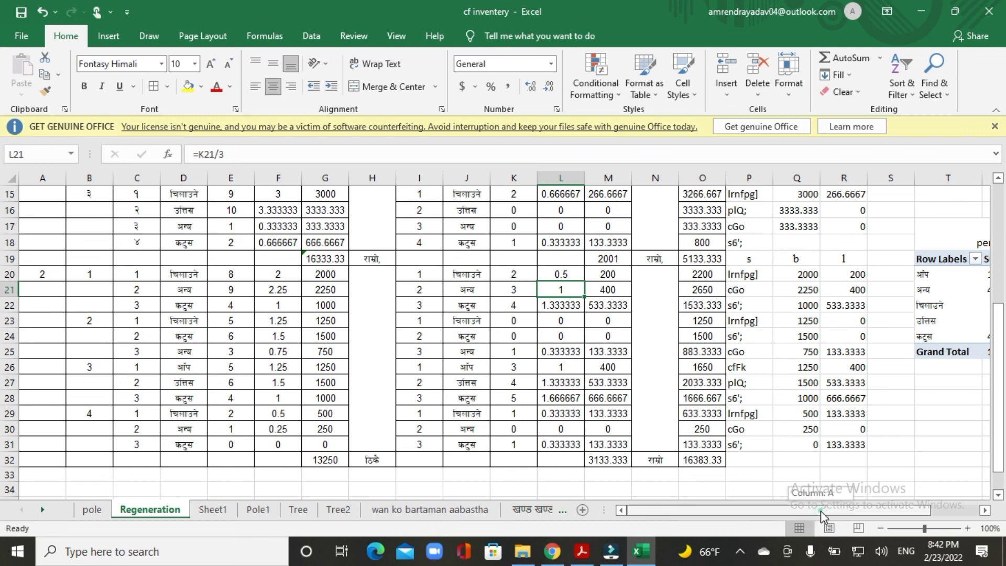
Step: Refresh the block 2 pivot table with the corrected per-hectare data and check its Sum of b grand total
drag(820, 510, 945, 514)
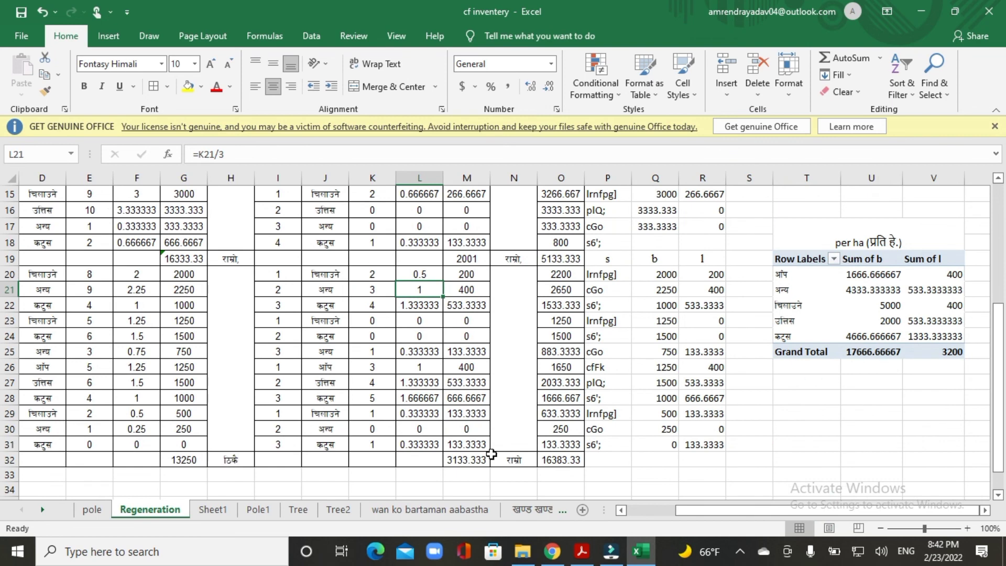
click(880, 354)
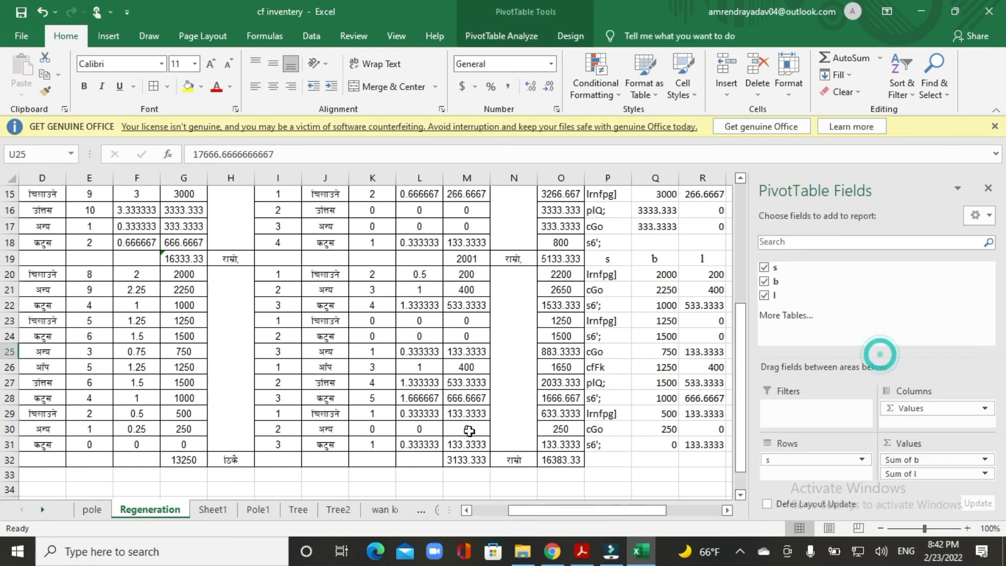
click(988, 187)
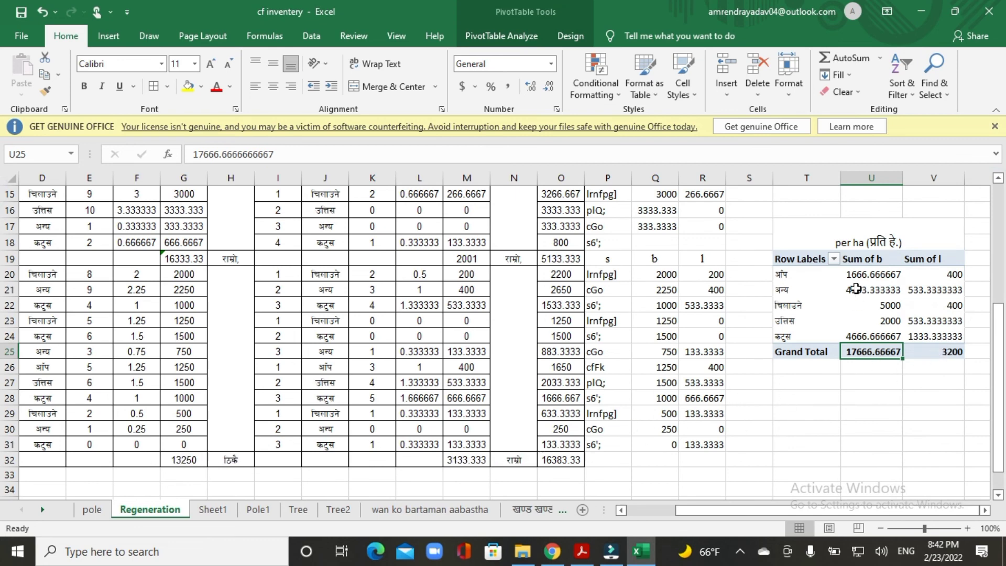
click(787, 260)
right_click(787, 261)
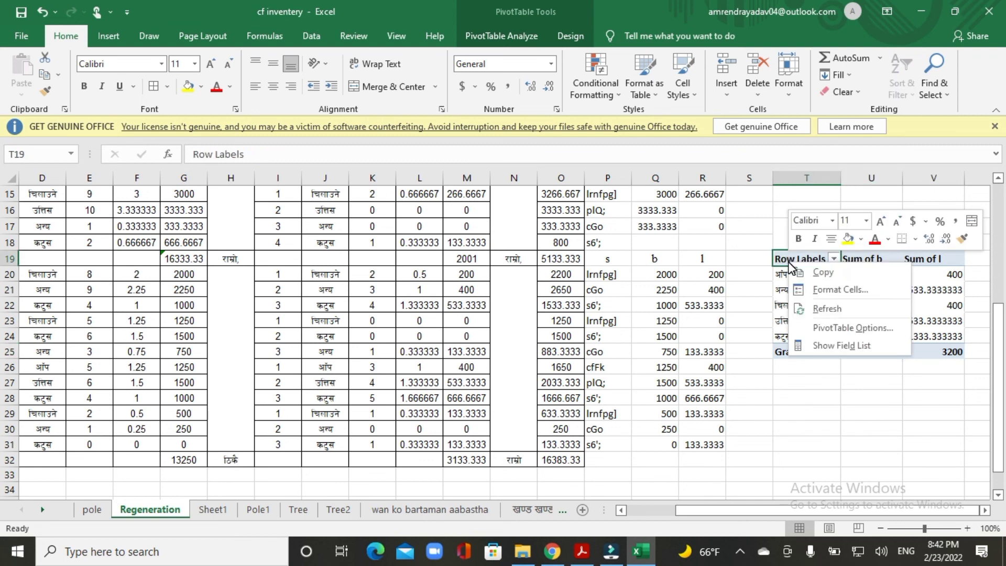
click(808, 309)
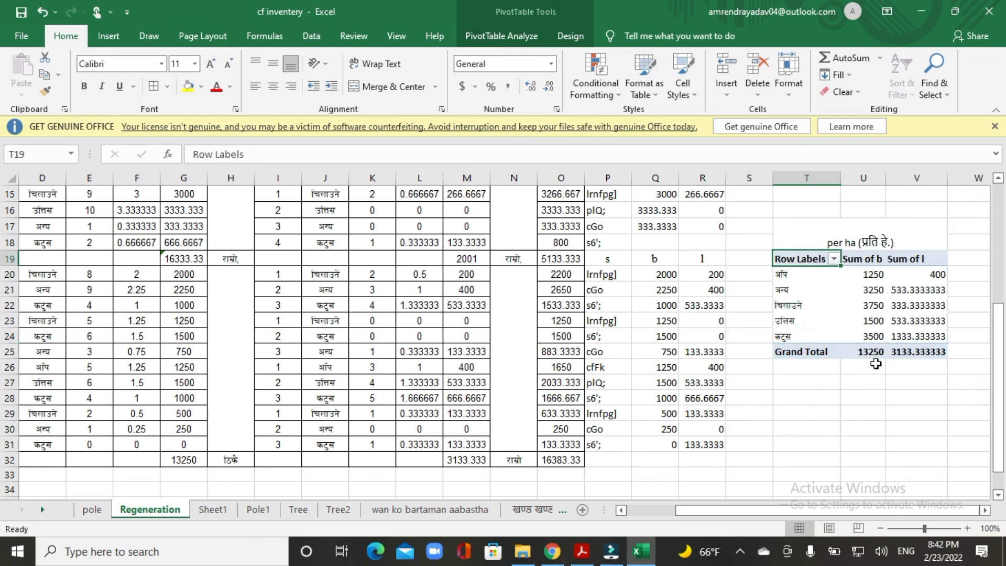
click(872, 352)
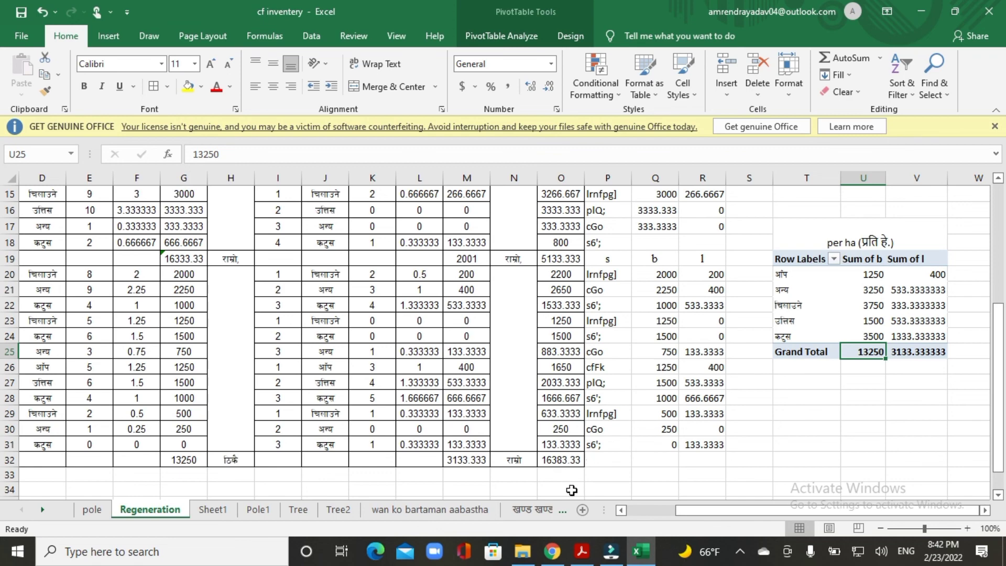
scroll(690, 435, up, 5)
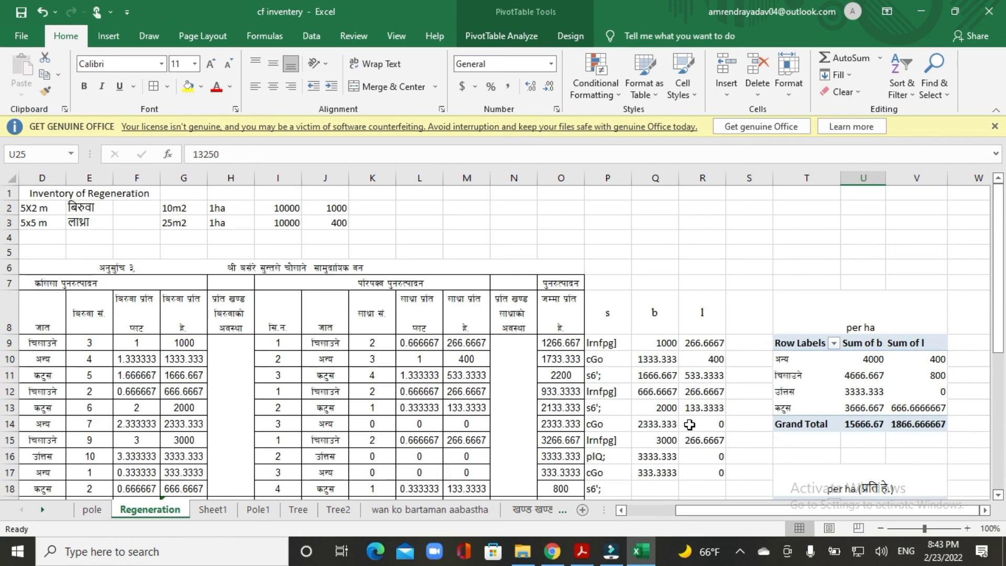